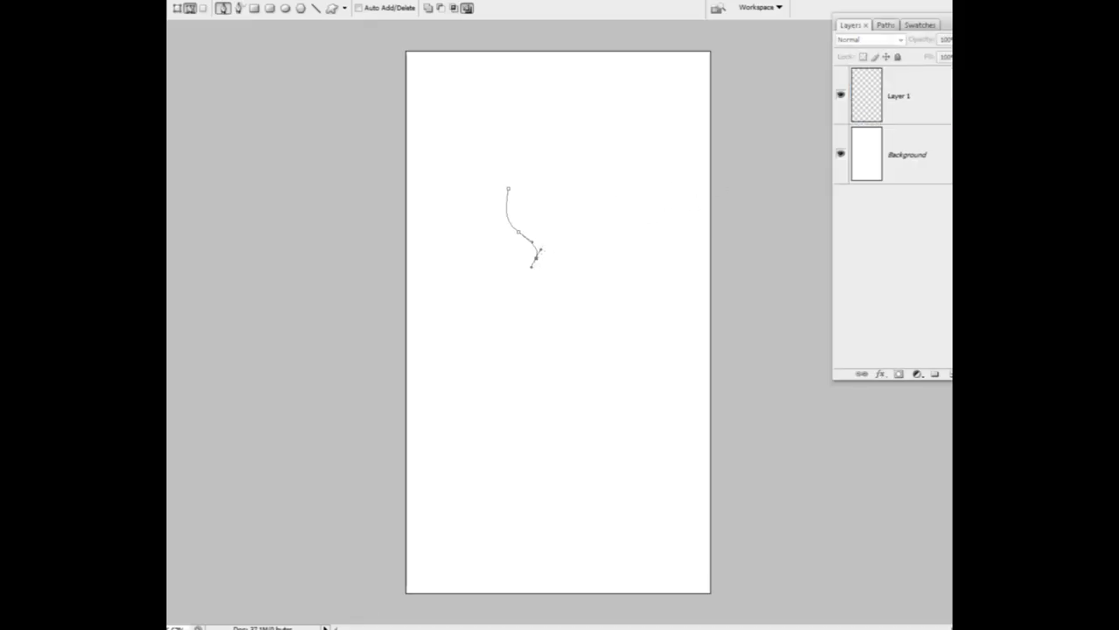
# - Delete the trial Work Path in the Paths panel and zoom in to fill the view height
pyautogui.click(880, 24)
pyautogui.press('Return')
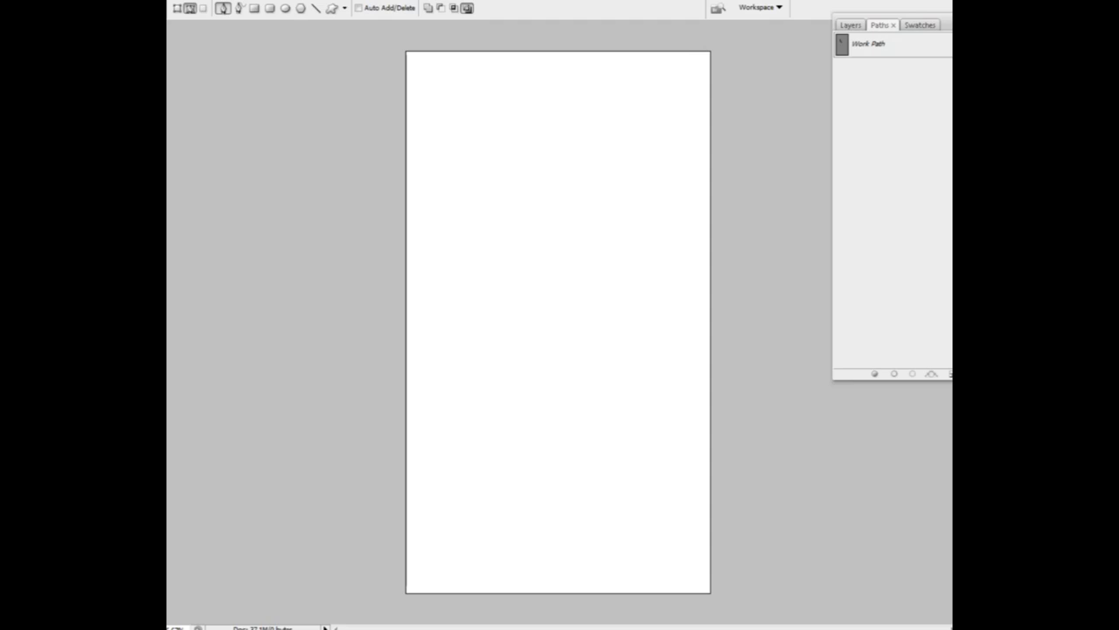
pyautogui.hotkey('ctrl', '+')
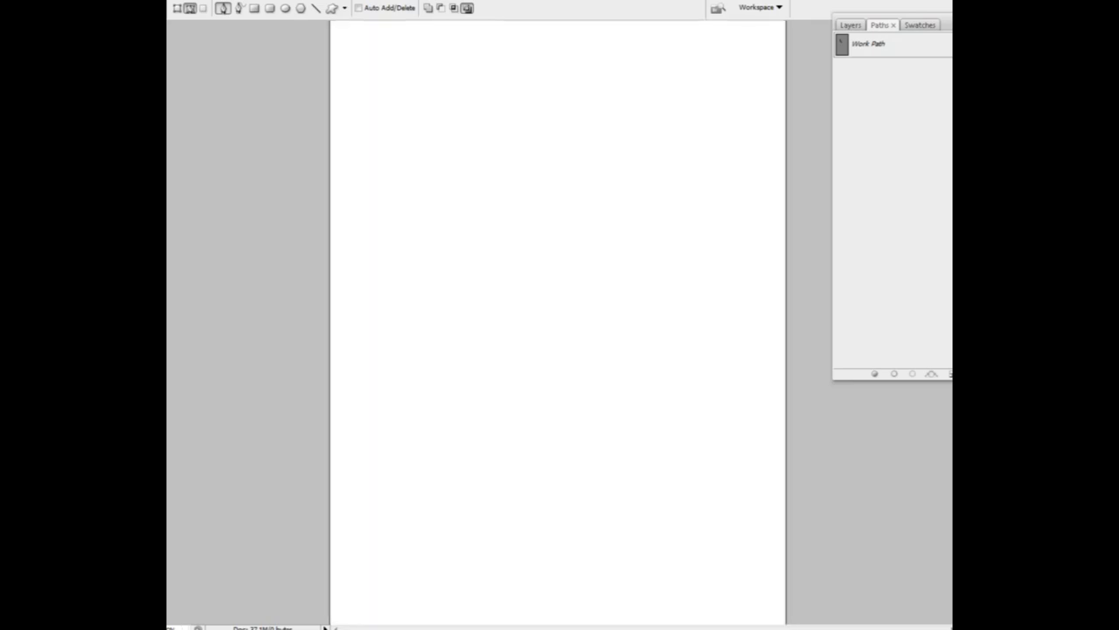
# - Draw the forehead-to-nose profile curve and stroke it in black on Layer 1
pyautogui.moveTo(469, 99); pyautogui.dragTo(469, 112)
pyautogui.moveTo(494, 150)
pyautogui.mouseDown()
pyautogui.moveTo(516, 155)
pyautogui.moveTo(518, 172)
pyautogui.mouseUp()
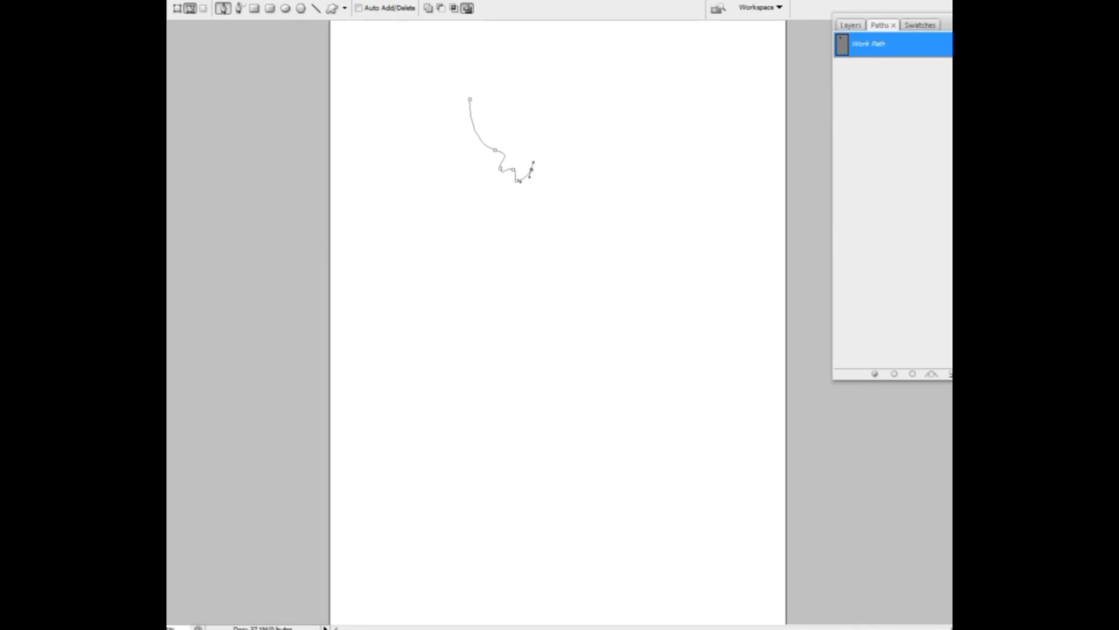
pyautogui.click(850, 25)
pyautogui.click(888, 94)
pyautogui.click(879, 24)
pyautogui.click(893, 373)
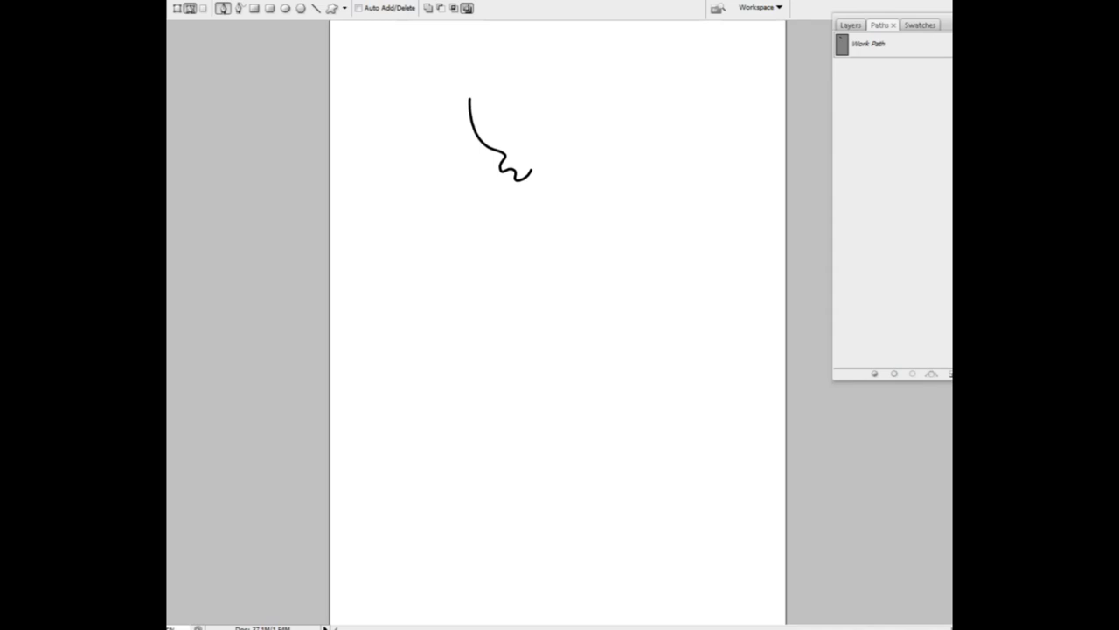
# - Draw the chin and jaw curve and stroke it in black
pyautogui.click(536, 196)
pyautogui.moveTo(569, 178); pyautogui.dragTo(582, 152)
pyautogui.click(575, 155)
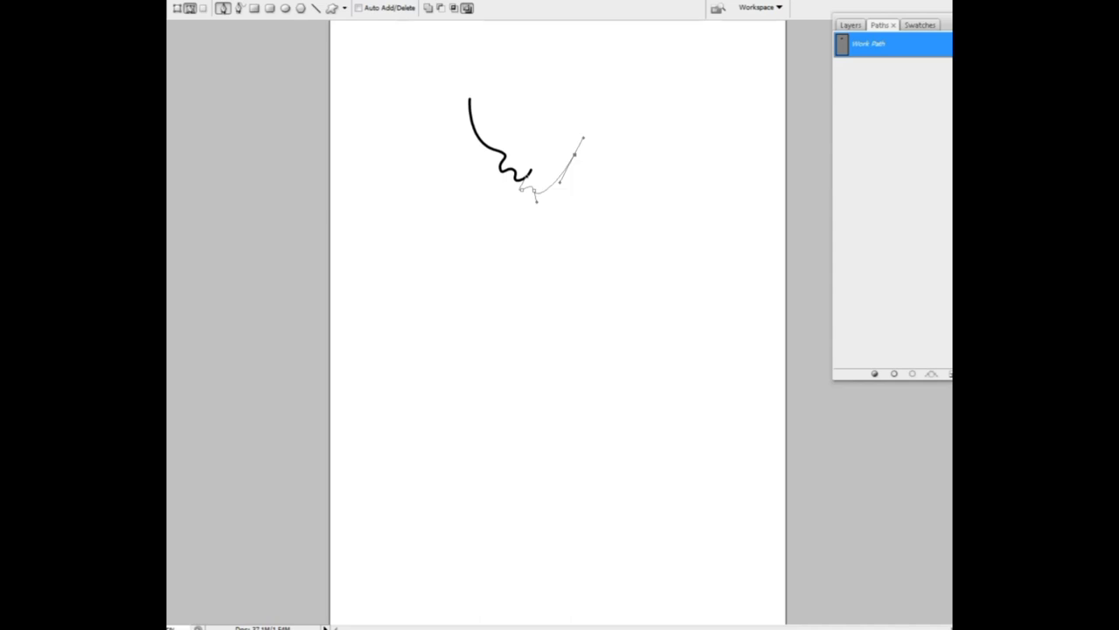
pyautogui.moveTo(525, 186); pyautogui.dragTo(540, 209)
pyautogui.click(893, 374)
pyautogui.click(892, 219)
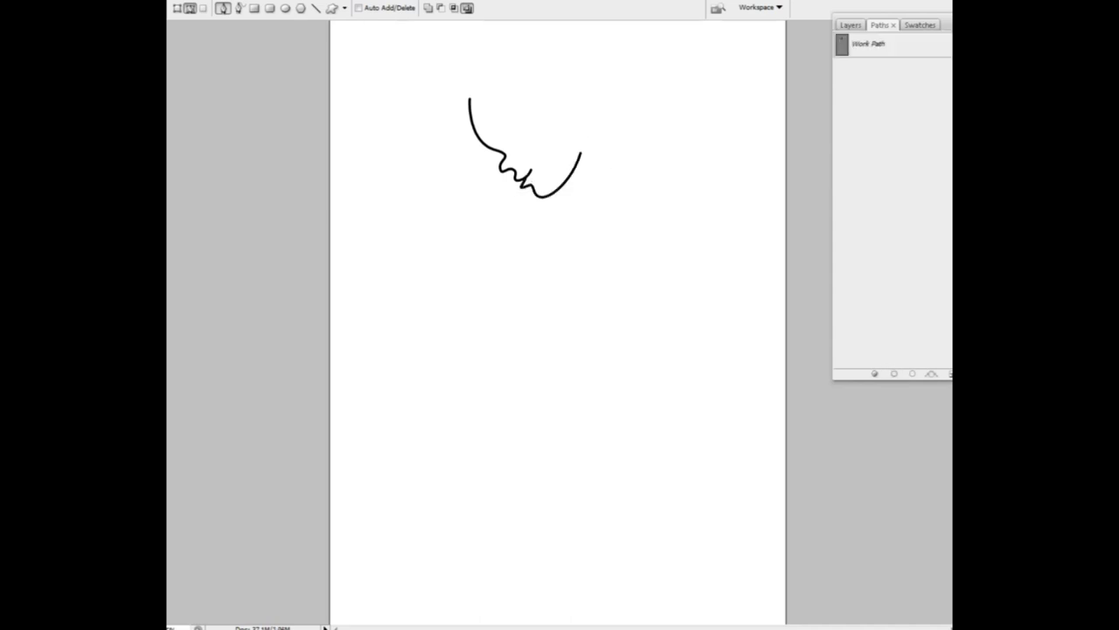
# - Draw and stroke the closed eyelid arc and a second arc beside the eye
pyautogui.click(499, 143)
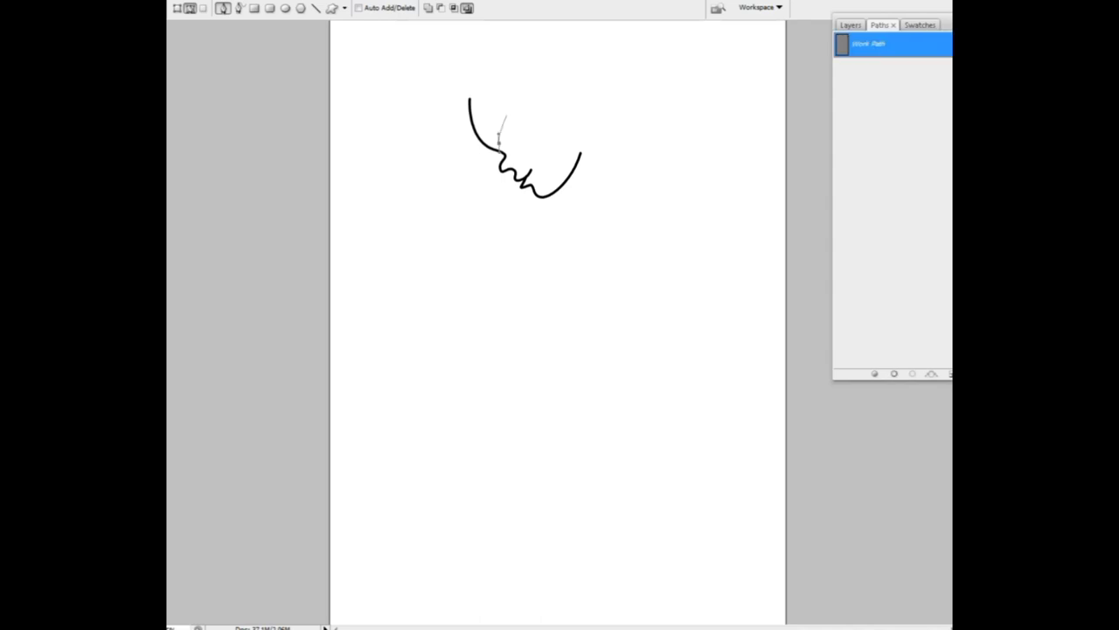
pyautogui.moveTo(513, 114)
pyautogui.mouseDown()
pyautogui.moveTo(530, 108)
pyautogui.moveTo(526, 132)
pyautogui.mouseUp()
pyautogui.click(893, 373)
pyautogui.click(892, 219)
pyautogui.click(507, 146)
pyautogui.click(893, 373)
pyautogui.click(892, 219)
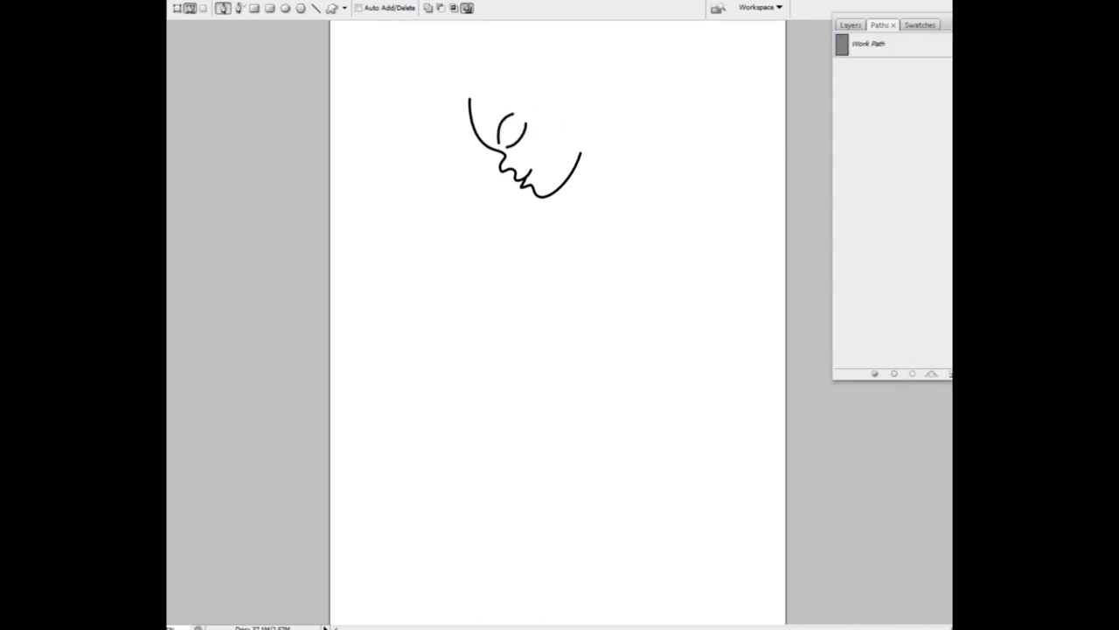
# - Sketch the hairline and bun freehand with the Pencil
pyautogui.press('b')
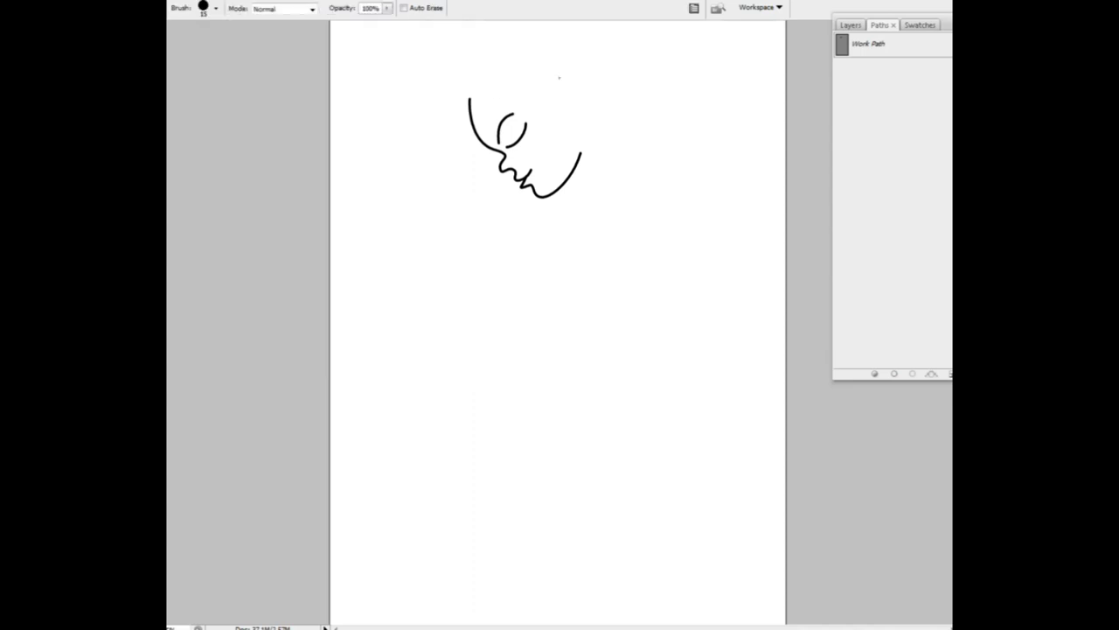
pyautogui.moveTo(480, 109)
pyautogui.mouseDown()
pyautogui.moveTo(540, 103)
pyautogui.moveTo(557, 138)
pyautogui.moveTo(566, 103)
pyautogui.mouseUp()
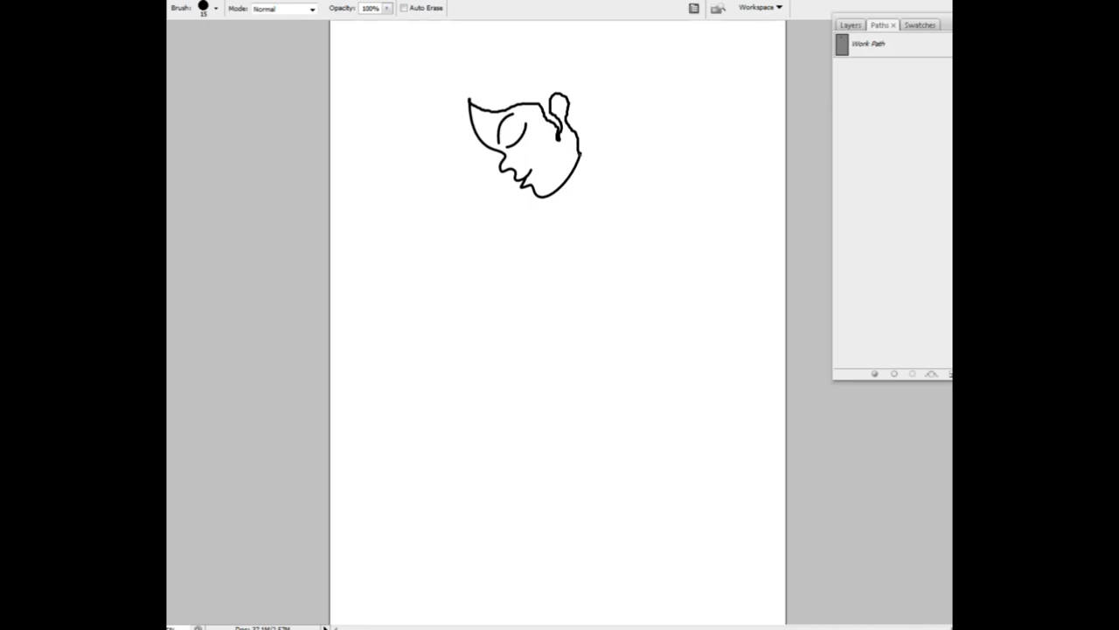
pyautogui.moveTo(469, 102)
pyautogui.mouseDown()
pyautogui.moveTo(492, 40)
pyautogui.moveTo(565, 68)
pyautogui.moveTo(609, 43)
pyautogui.moveTo(592, 99)
pyautogui.moveTo(606, 140)
pyautogui.moveTo(580, 156)
pyautogui.mouseUp()
# - Zoom out and move the head drawing lower on the page
pyautogui.hotkey('ctrl', '-')
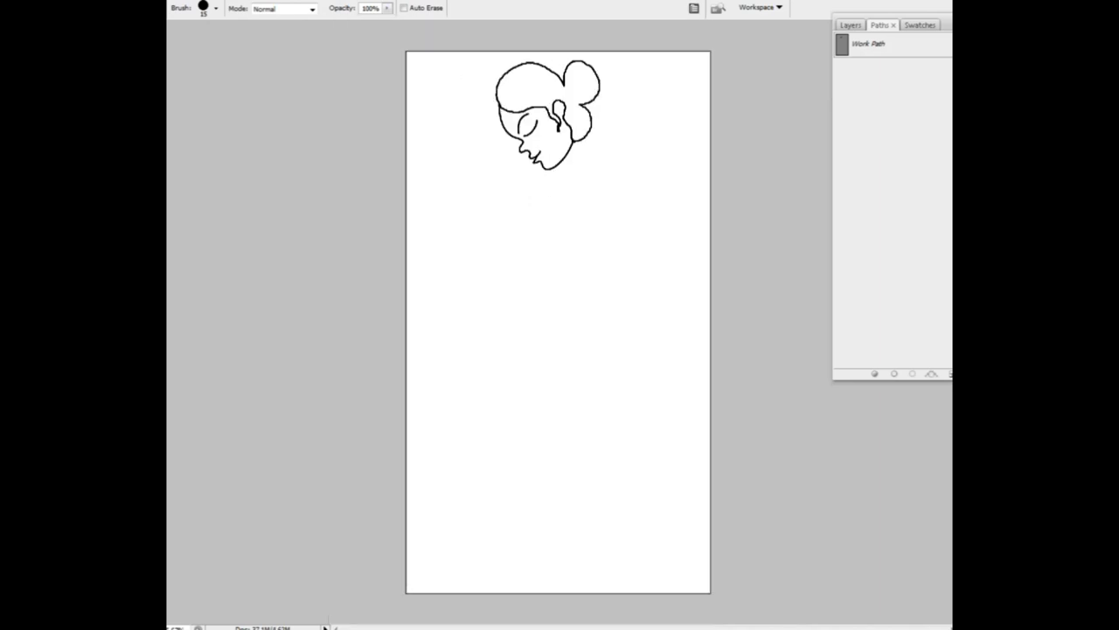
pyautogui.press('v')
pyautogui.moveTo(547, 114); pyautogui.dragTo(543, 179)
pyautogui.press('b')
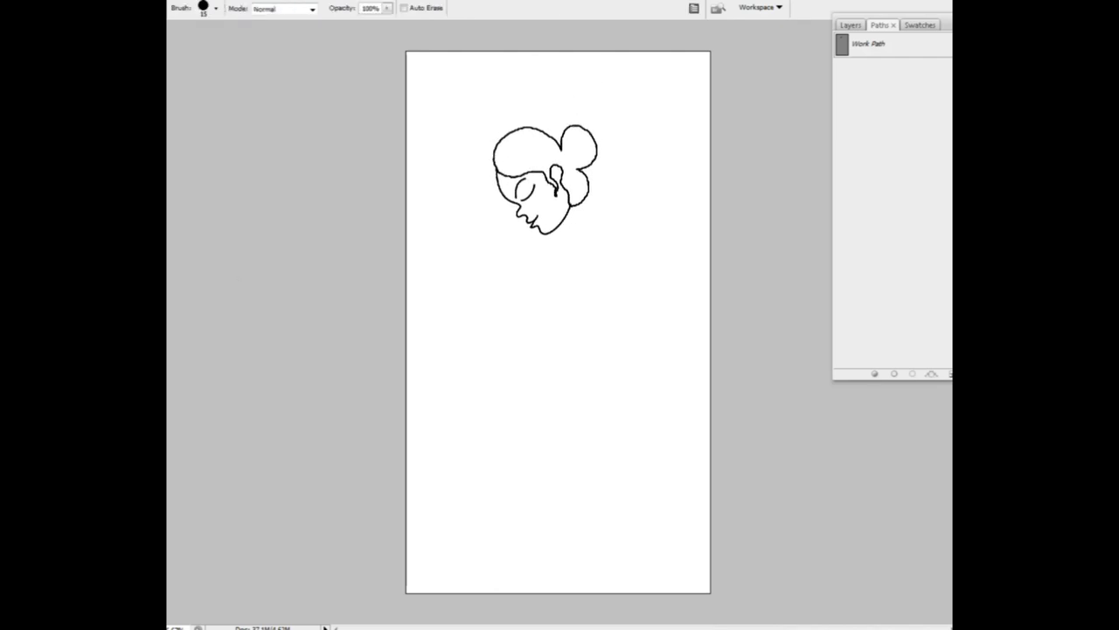
# - Draw the two neck lines below the jaw and stroke them in black
pyautogui.press('p')
pyautogui.moveTo(586, 222)
pyautogui.mouseDown()
pyautogui.moveTo(598, 236)
pyautogui.moveTo(580, 251)
pyautogui.mouseUp()
pyautogui.click(894, 373)
pyautogui.click(892, 218)
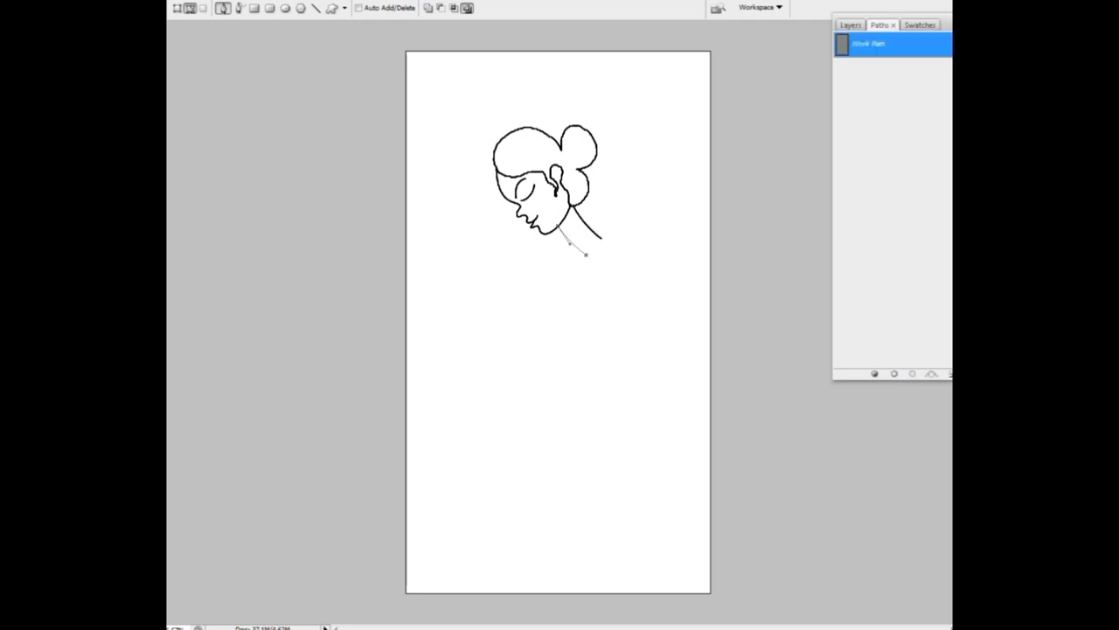
pyautogui.click(894, 374)
pyautogui.click(892, 218)
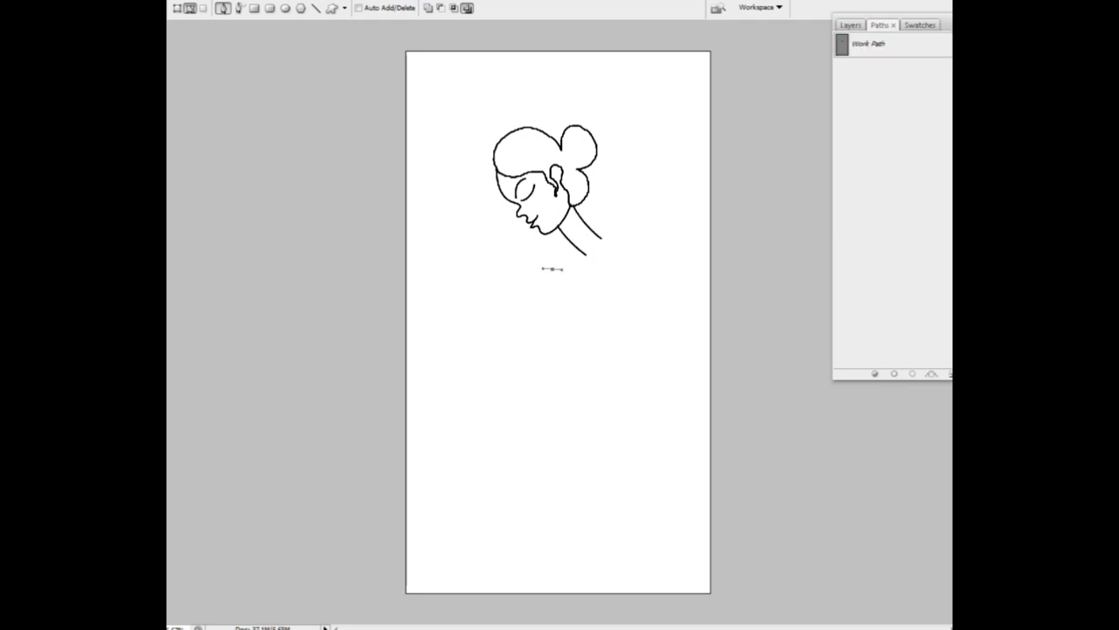
# - Draw the shoulder and short sleeve outline and stroke it in black
pyautogui.moveTo(608, 230); pyautogui.dragTo(658, 205)
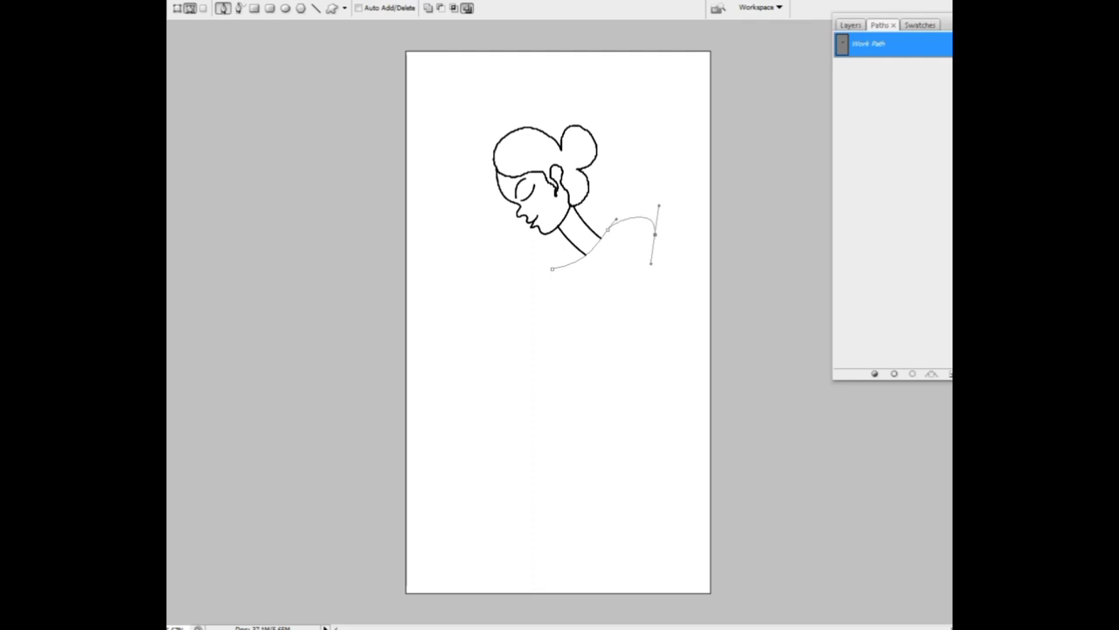
pyautogui.moveTo(651, 262)
pyautogui.mouseDown()
pyautogui.moveTo(642, 349)
pyautogui.moveTo(630, 353)
pyautogui.moveTo(616, 298)
pyautogui.mouseUp()
pyautogui.click(621, 349)
pyautogui.click(602, 347)
pyautogui.moveTo(609, 258); pyautogui.dragTo(768, 259)
pyautogui.click(894, 374)
pyautogui.click(892, 218)
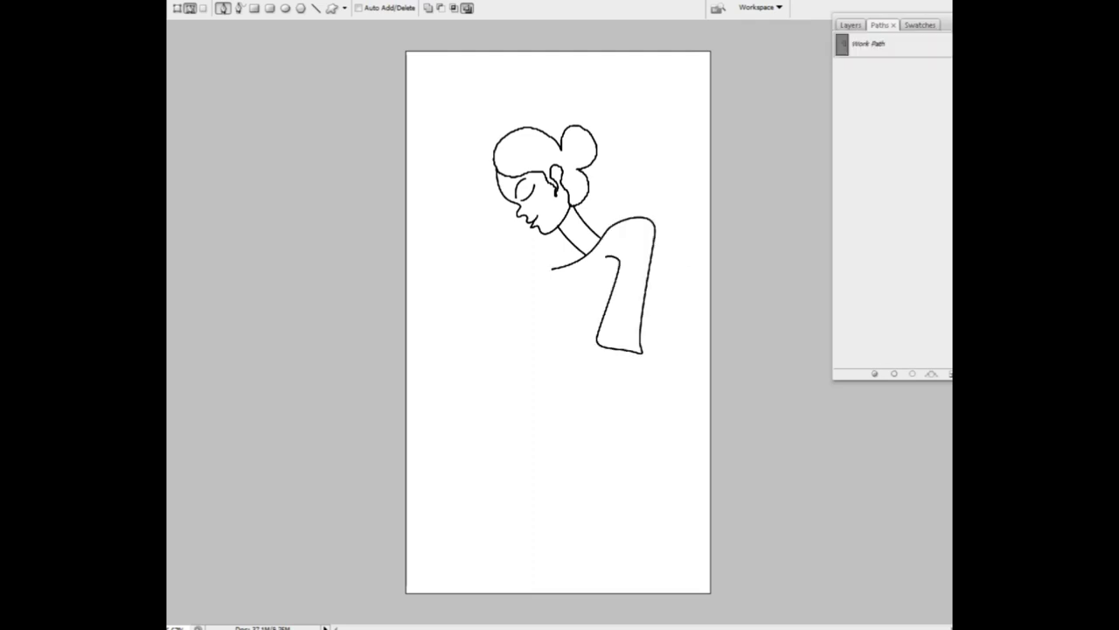
# - Draw and stroke the torso line and the waist line below the sleeve
pyautogui.click(552, 269)
pyautogui.moveTo(543, 326)
pyautogui.mouseDown()
pyautogui.moveTo(542, 356)
pyautogui.moveTo(572, 382)
pyautogui.mouseUp()
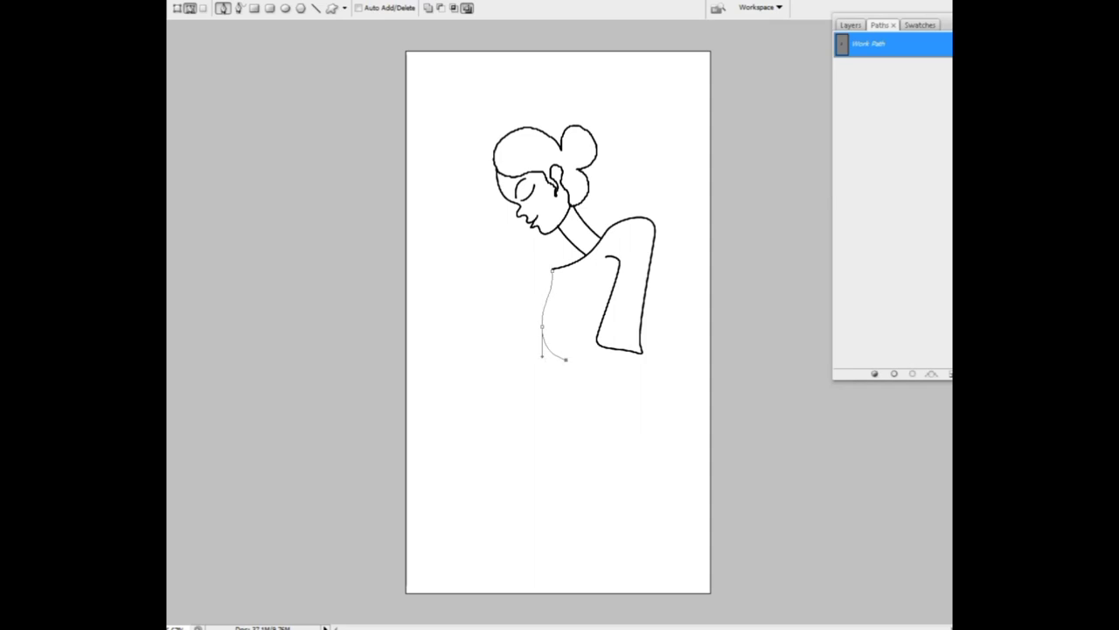
pyautogui.click(893, 374)
pyautogui.click(891, 218)
pyautogui.click(607, 348)
pyautogui.click(600, 376)
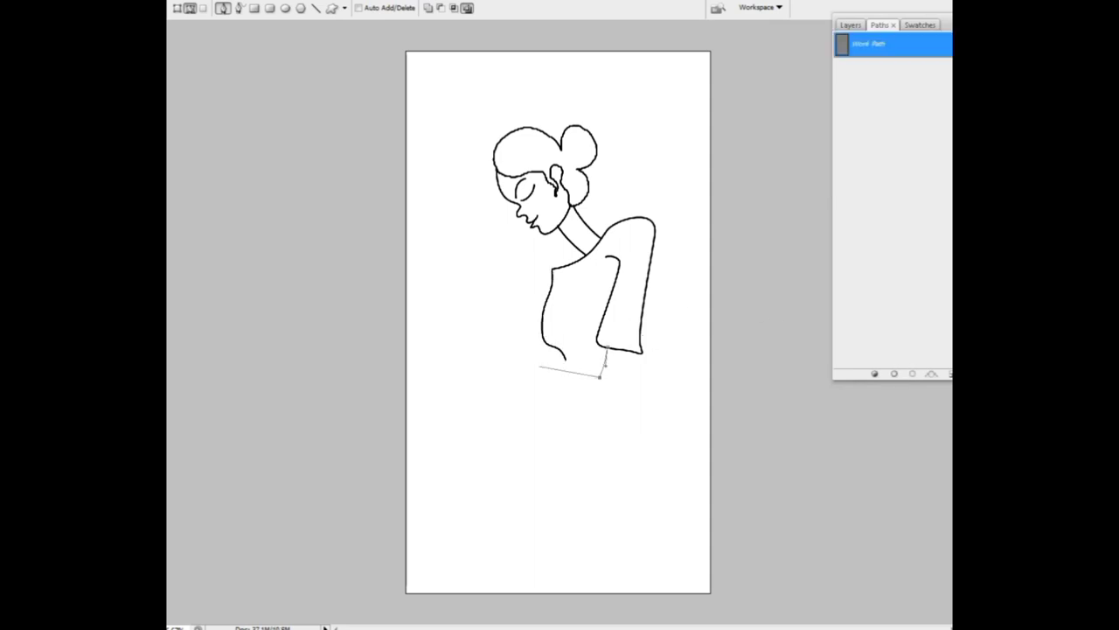
pyautogui.moveTo(498, 347)
pyautogui.mouseDown()
pyautogui.moveTo(482, 349)
pyautogui.moveTo(539, 396)
pyautogui.mouseUp()
pyautogui.click(894, 374)
pyautogui.click(892, 219)
# - Stroke the forearm line up to the elbow and the short torso path
pyautogui.moveTo(609, 401); pyautogui.dragTo(617, 407)
pyautogui.click(637, 353)
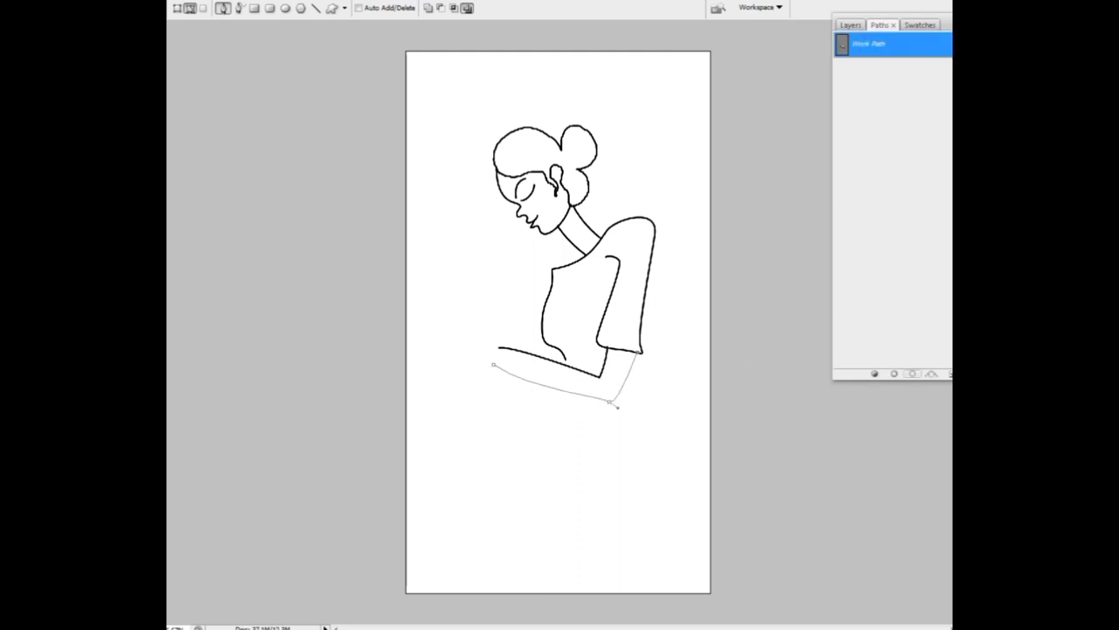
pyautogui.click(893, 374)
pyautogui.click(892, 219)
pyautogui.click(870, 44)
pyautogui.click(893, 373)
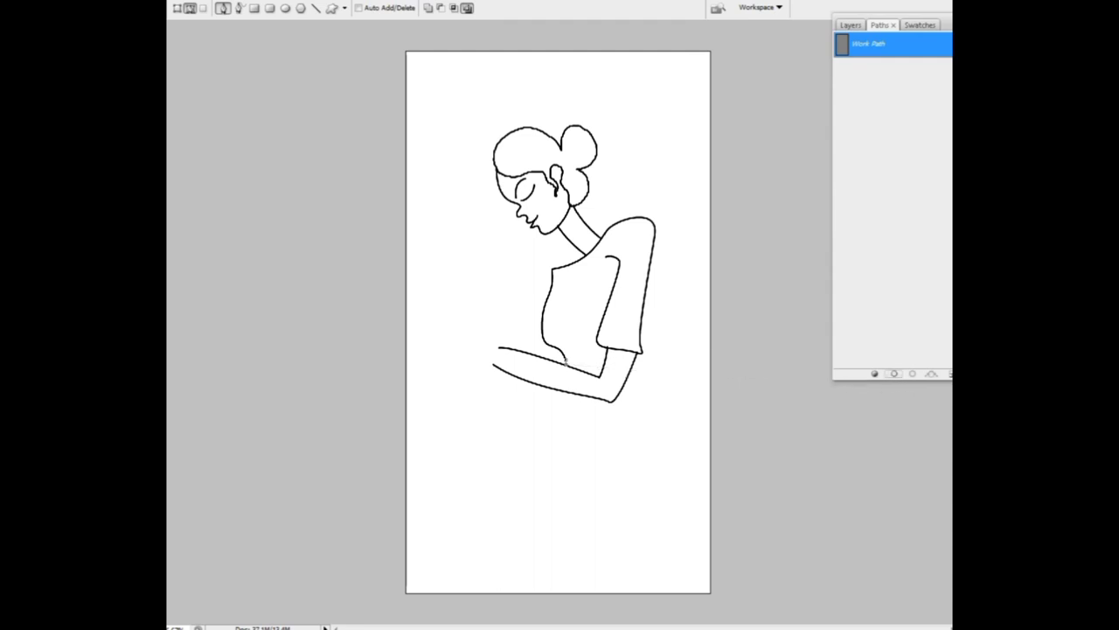
pyautogui.click(892, 218)
# - Start the hand path, discarding a failed thumb shape and redrawing the curve
pyautogui.moveTo(494, 362); pyautogui.dragTo(468, 364)
pyautogui.click(428, 360)
pyautogui.moveTo(426, 334); pyautogui.dragTo(479, 344)
pyautogui.moveTo(472, 306)
pyautogui.mouseDown()
pyautogui.moveTo(489, 325)
pyautogui.moveTo(463, 364)
pyautogui.mouseUp()
pyautogui.click(891, 219)
pyautogui.click(423, 355)
pyautogui.moveTo(417, 332)
pyautogui.mouseDown()
pyautogui.moveTo(463, 348)
pyautogui.moveTo(479, 325)
pyautogui.moveTo(516, 337)
pyautogui.mouseUp()
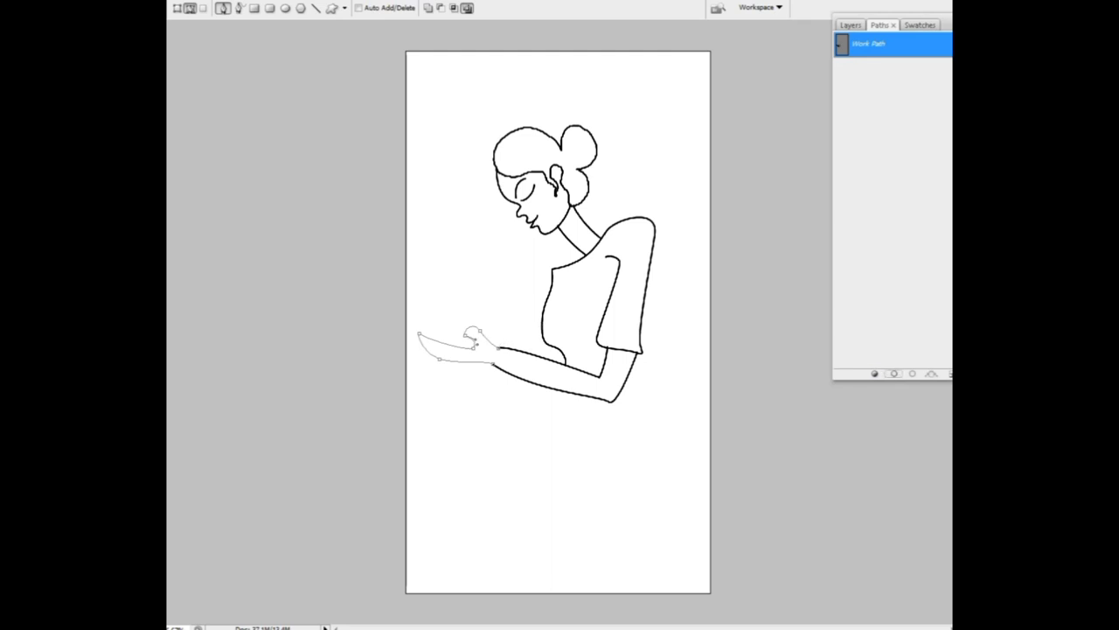
# - Stroke the hand paths and a short curved finger line in black
pyautogui.click(893, 373)
pyautogui.click(891, 332)
pyautogui.click(418, 333)
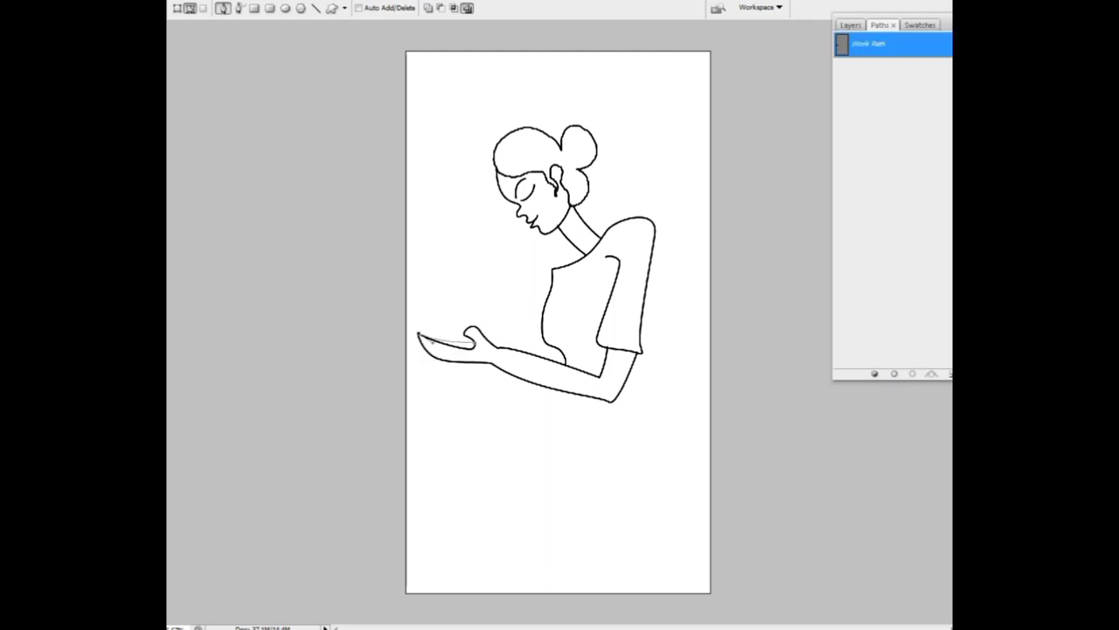
pyautogui.click(893, 373)
pyautogui.click(892, 332)
pyautogui.click(486, 339)
pyautogui.moveTo(503, 333); pyautogui.dragTo(537, 329)
pyautogui.click(894, 374)
pyautogui.click(892, 333)
# - Draw and stroke the palm and thumb lines
pyautogui.click(418, 333)
pyautogui.click(894, 374)
pyautogui.click(892, 332)
pyautogui.click(486, 328)
pyautogui.moveTo(500, 327); pyautogui.dragTo(560, 348)
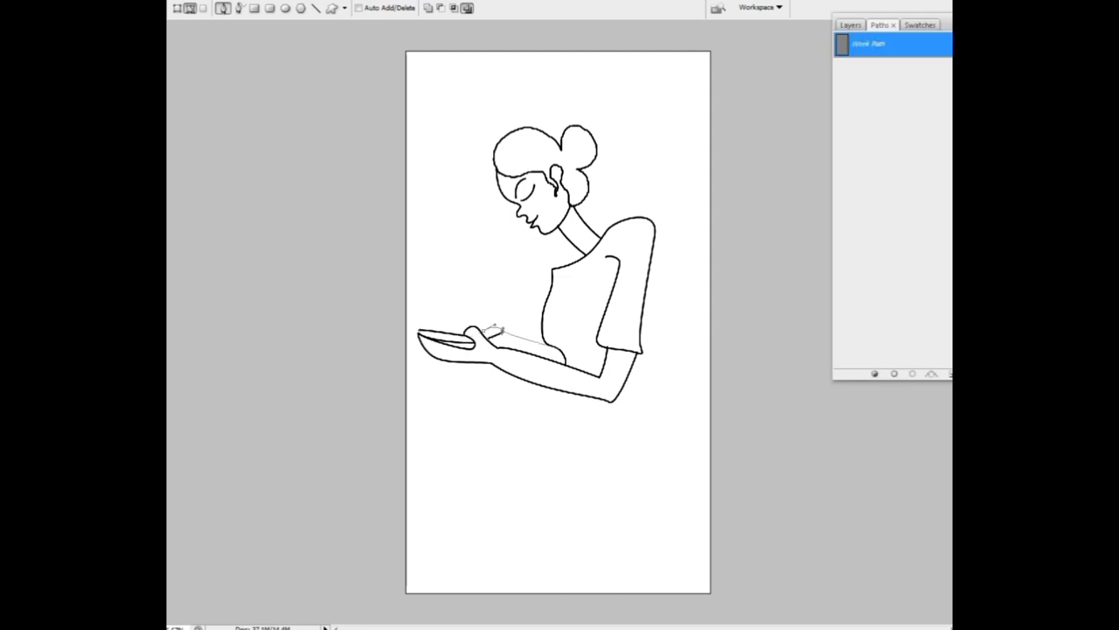
pyautogui.click(893, 374)
pyautogui.click(892, 332)
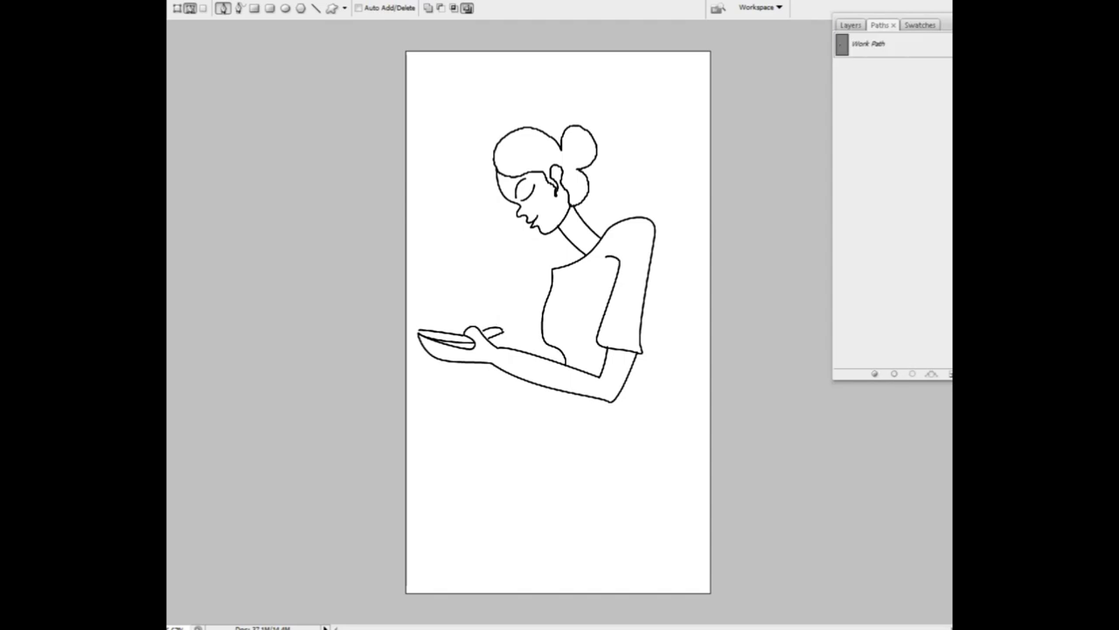
# - Stroke a line along the top of the hair and the path around bun and neck
pyautogui.moveTo(559, 131)
pyautogui.mouseDown()
pyautogui.moveTo(581, 139)
pyautogui.moveTo(590, 204)
pyautogui.mouseUp()
pyautogui.click(894, 373)
pyautogui.click(892, 332)
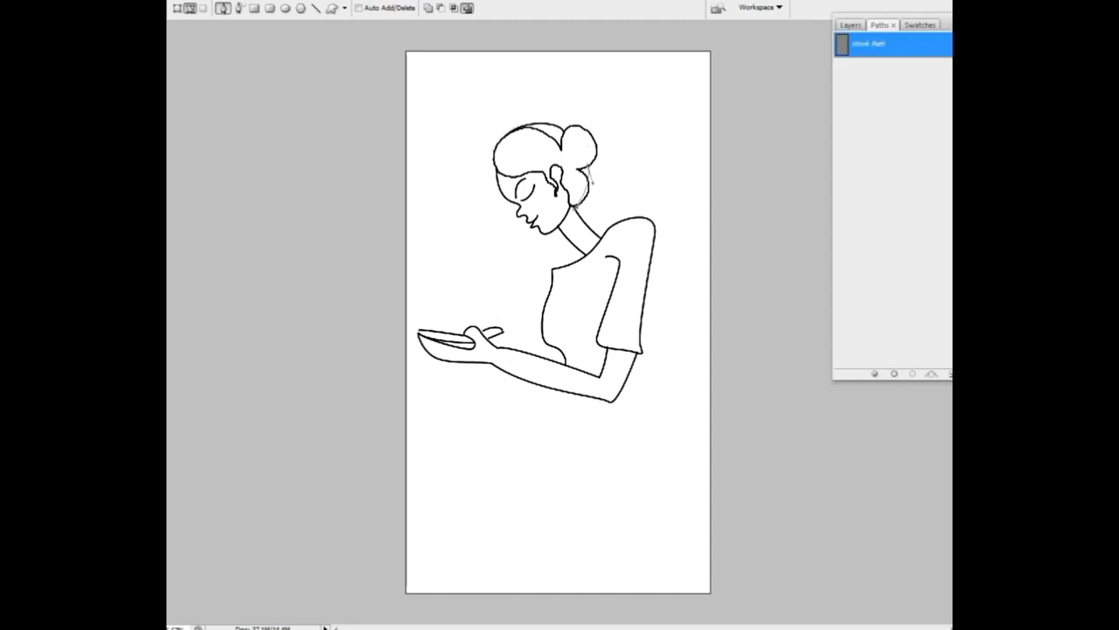
pyautogui.click(894, 373)
pyautogui.click(892, 332)
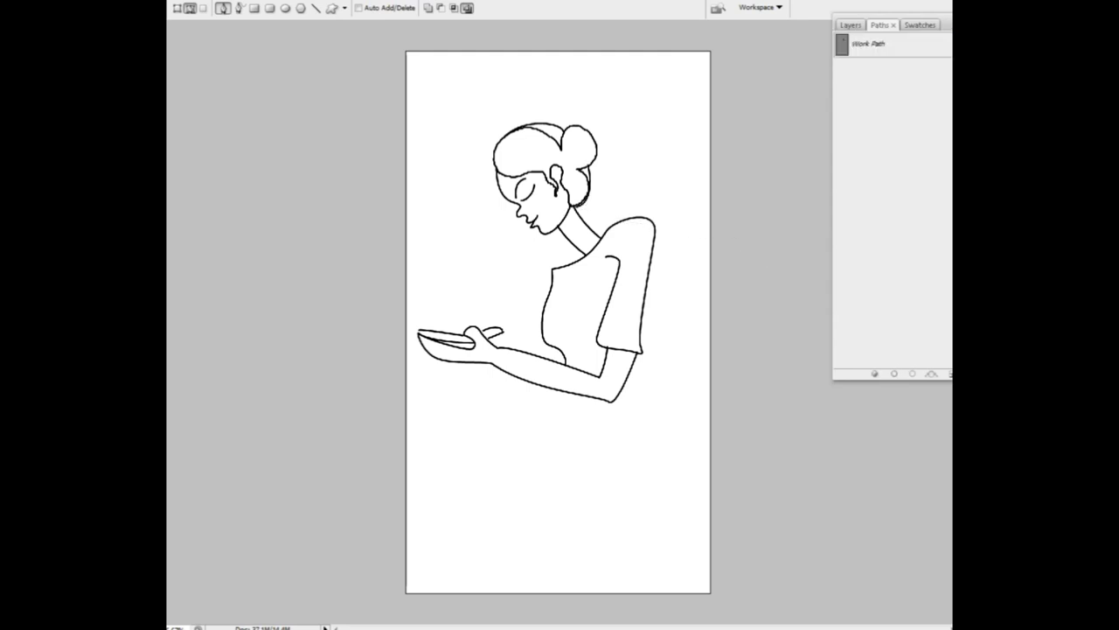
# - Add two parallel diagonal black lines rising from the hand
pyautogui.click(487, 286)
pyautogui.click(517, 348)
pyautogui.click(894, 373)
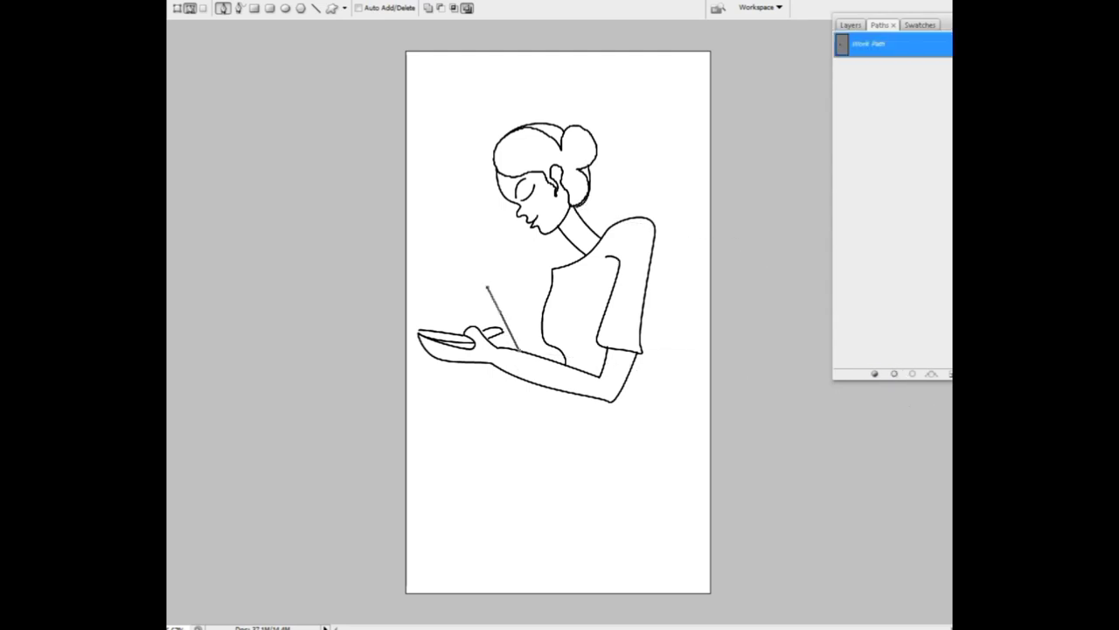
pyautogui.click(892, 333)
pyautogui.click(507, 278)
pyautogui.click(543, 346)
pyautogui.click(894, 373)
pyautogui.click(892, 332)
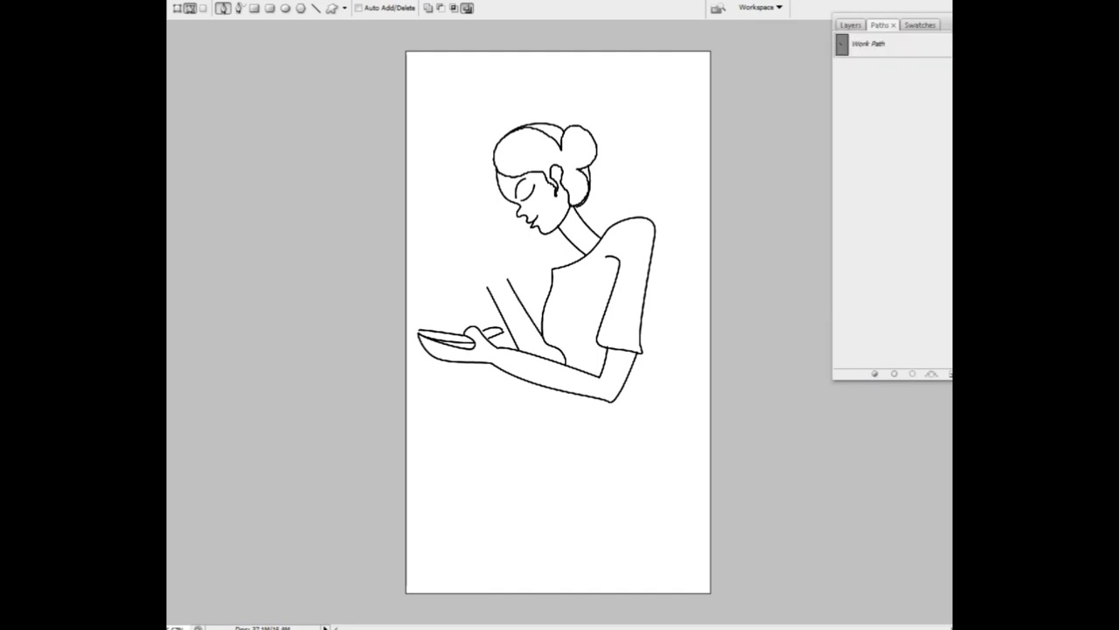
# - Draw the closed cup outline above the hand and stroke it in black
pyautogui.click(462, 242)
pyautogui.moveTo(472, 288); pyautogui.dragTo(495, 288)
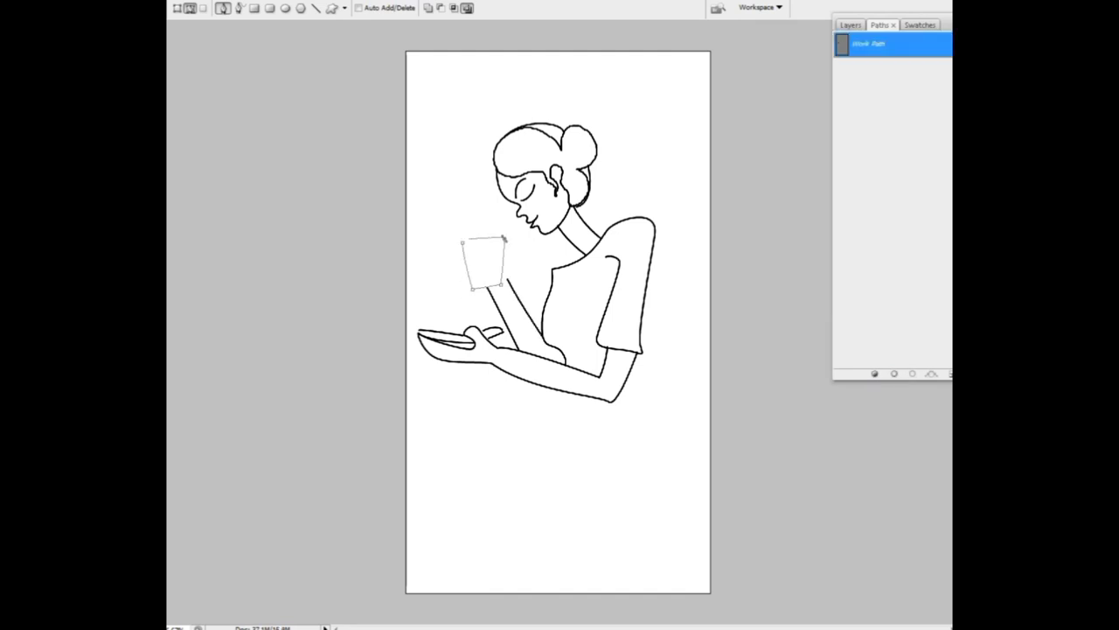
pyautogui.click(463, 242)
pyautogui.click(894, 373)
pyautogui.click(892, 332)
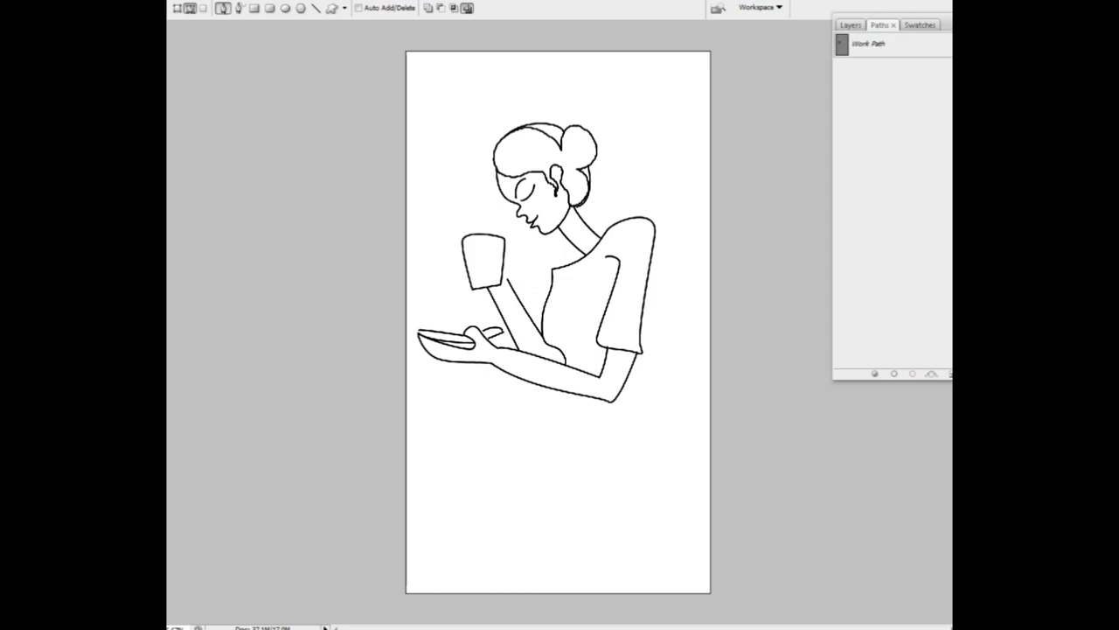
# - Fill a black shape on the cup's left side and stroke a path on its right
pyautogui.click(467, 253)
pyautogui.moveTo(472, 280); pyautogui.dragTo(514, 279)
pyautogui.click(467, 253)
pyautogui.click(875, 373)
pyautogui.click(892, 332)
pyautogui.click(497, 250)
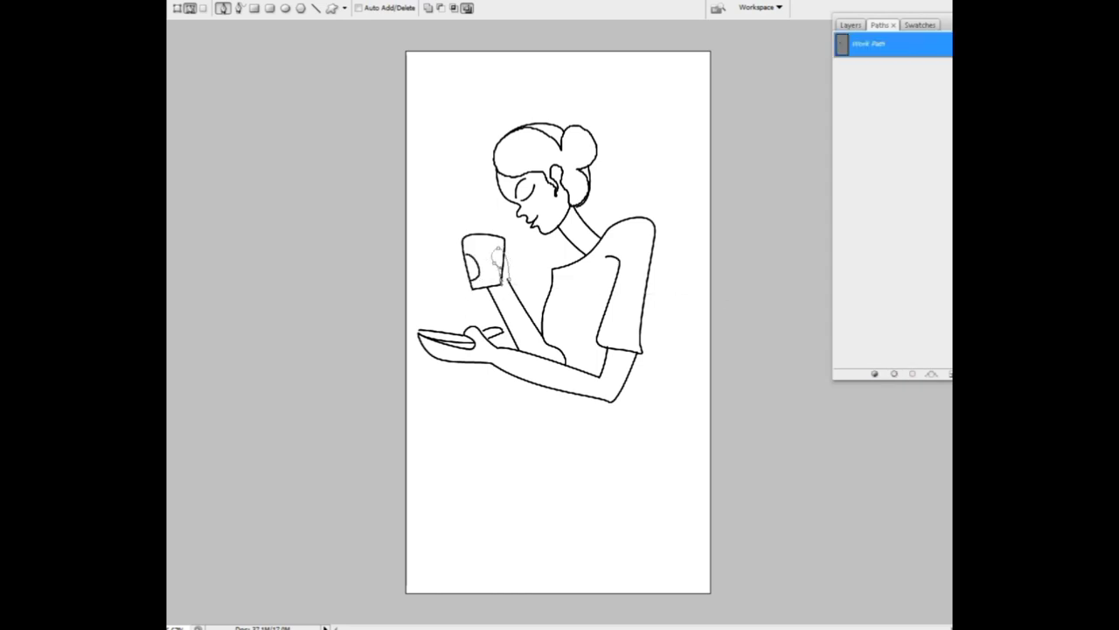
pyautogui.click(894, 373)
pyautogui.click(892, 332)
# - Sketch wavy steam and the cup's top rim freehand with the Pencil
pyautogui.press('b')
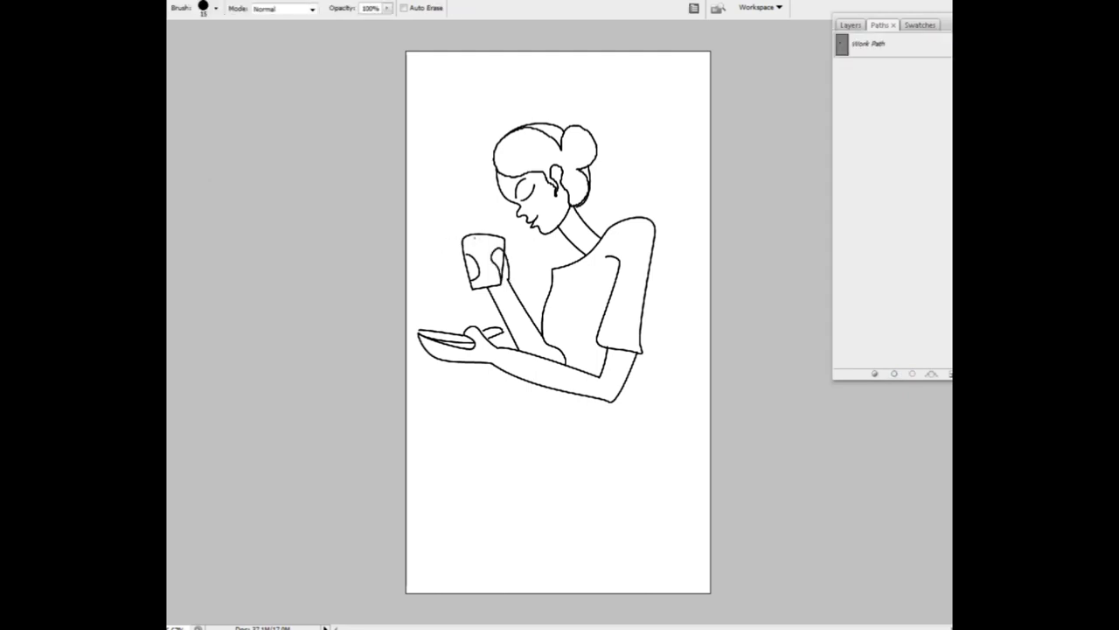
pyautogui.moveTo(480, 233)
pyautogui.mouseDown()
pyautogui.moveTo(475, 177)
pyautogui.moveTo(492, 208)
pyautogui.mouseUp()
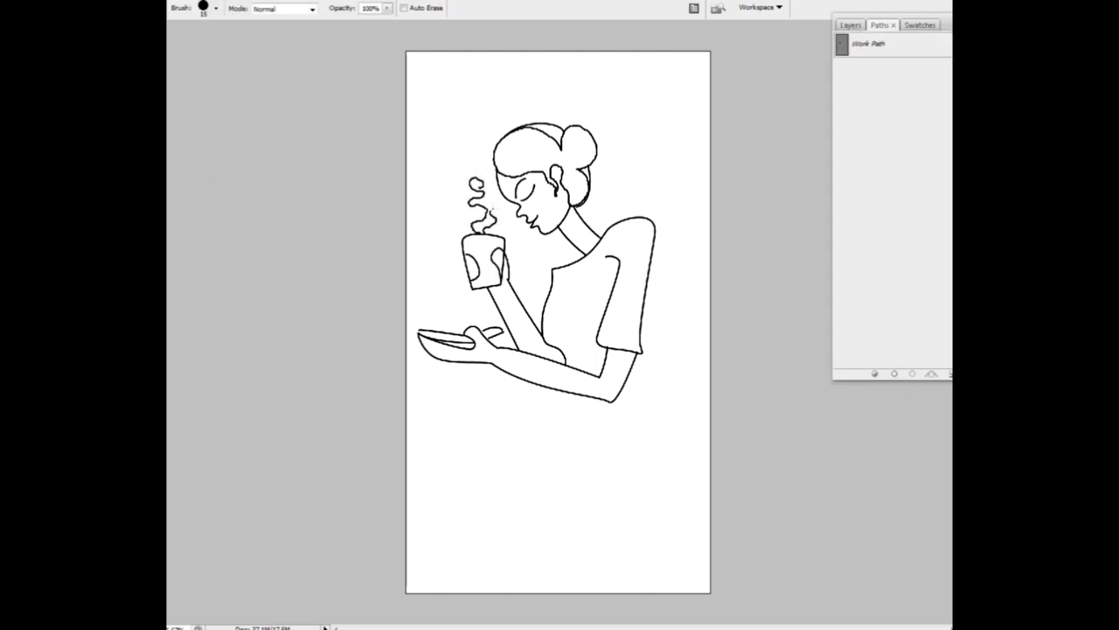
pyautogui.moveTo(462, 243); pyautogui.dragTo(504, 237)
# - Outline the peplum and the dress's curved right side with black-stroked paths
pyautogui.press('p')
pyautogui.click(564, 394)
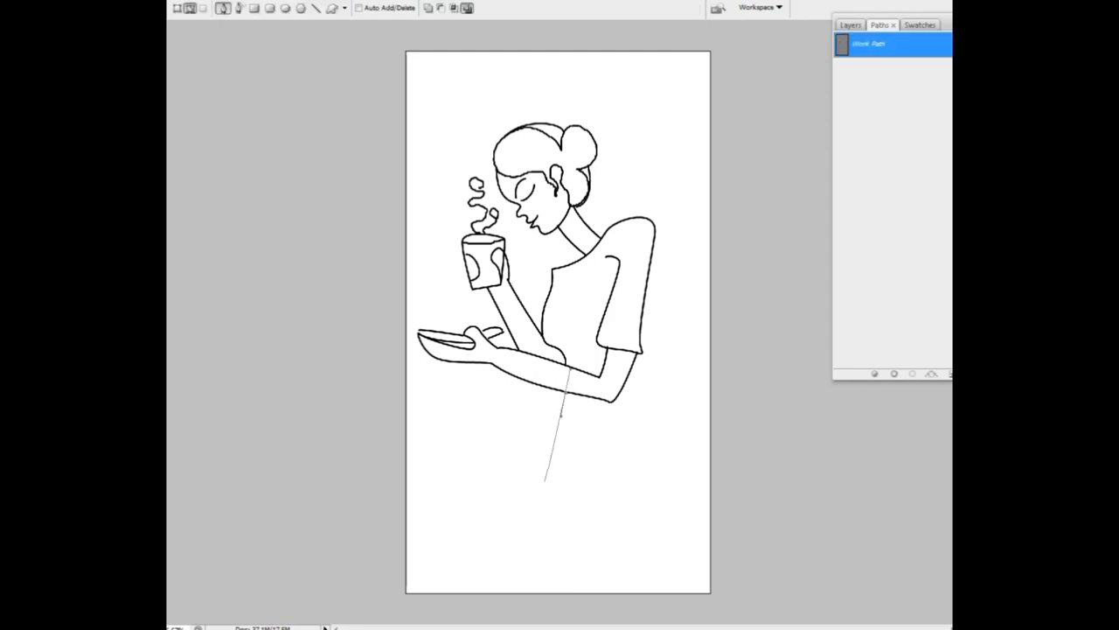
pyautogui.click(544, 476)
pyautogui.click(694, 456)
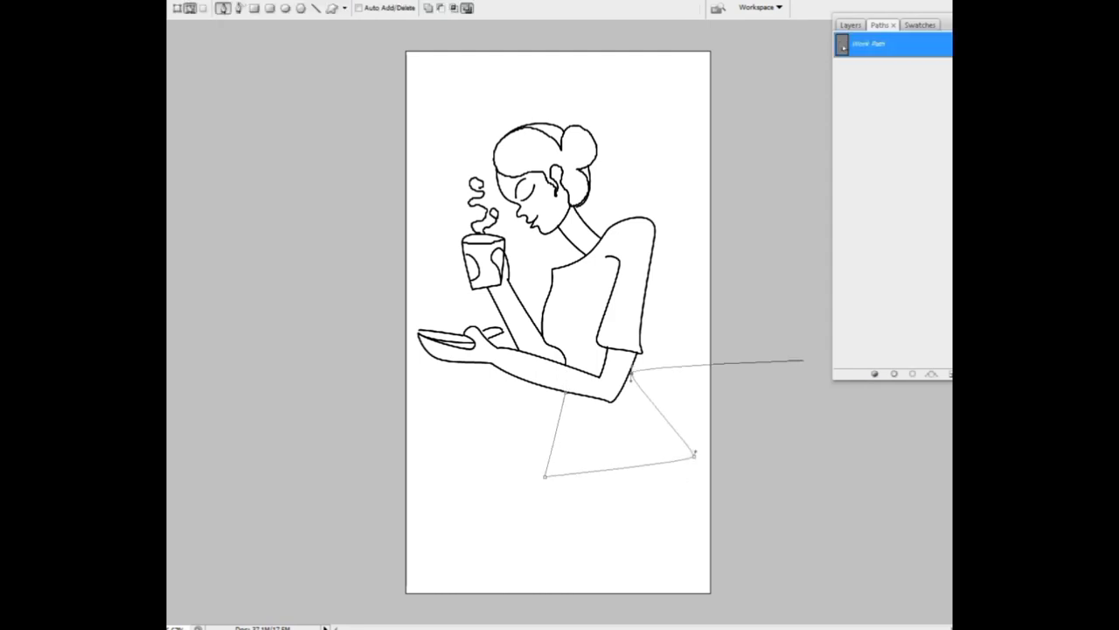
pyautogui.click(893, 373)
pyautogui.click(642, 354)
pyautogui.moveTo(699, 409); pyautogui.dragTo(691, 438)
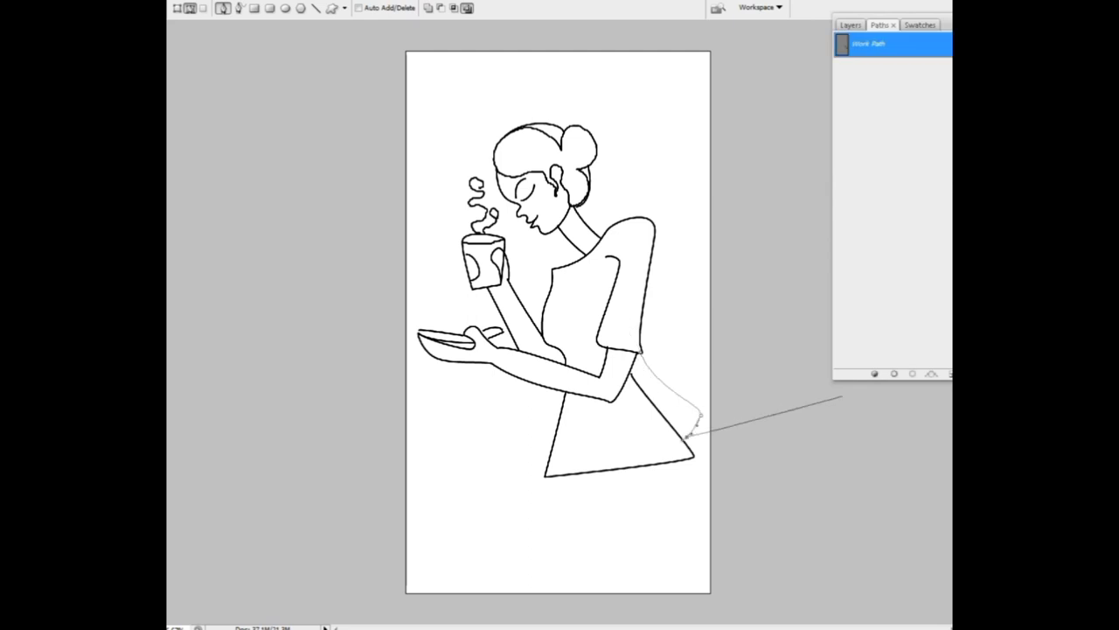
pyautogui.click(893, 374)
# - Draw black skirt edges on the left and right down to the canvas bottom
pyautogui.click(556, 477)
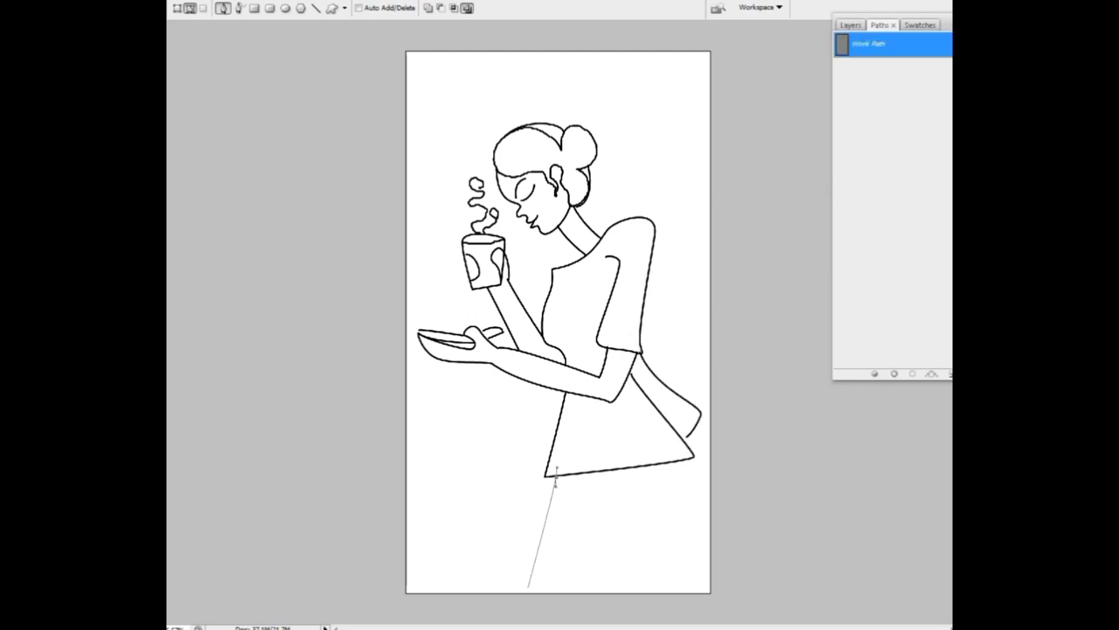
pyautogui.click(528, 590)
pyautogui.click(893, 374)
pyautogui.click(669, 464)
pyautogui.click(697, 590)
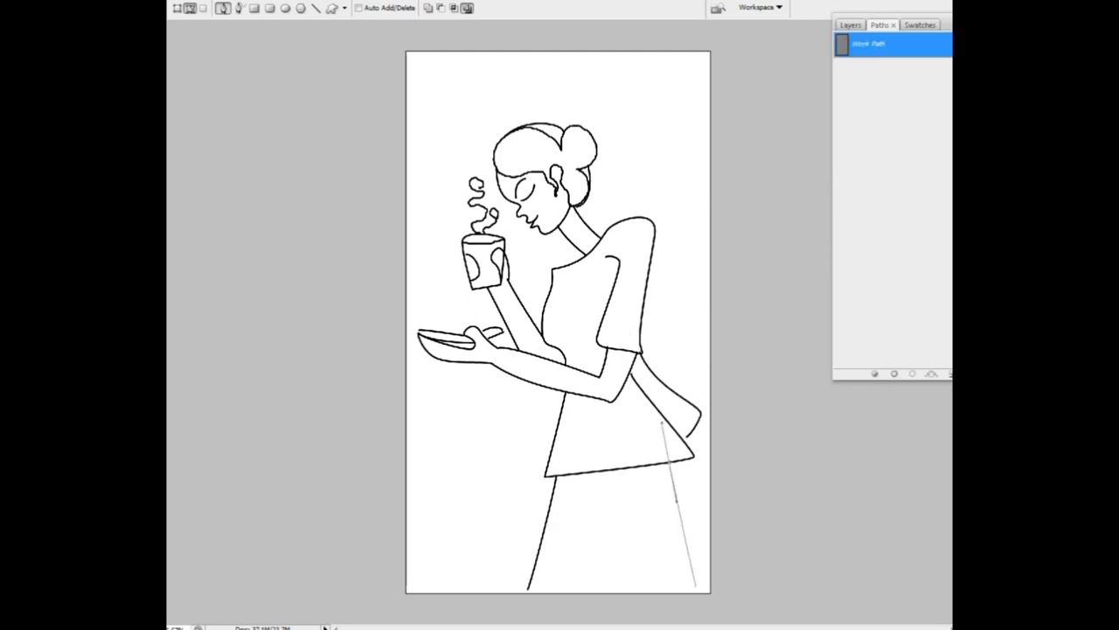
pyautogui.click(893, 373)
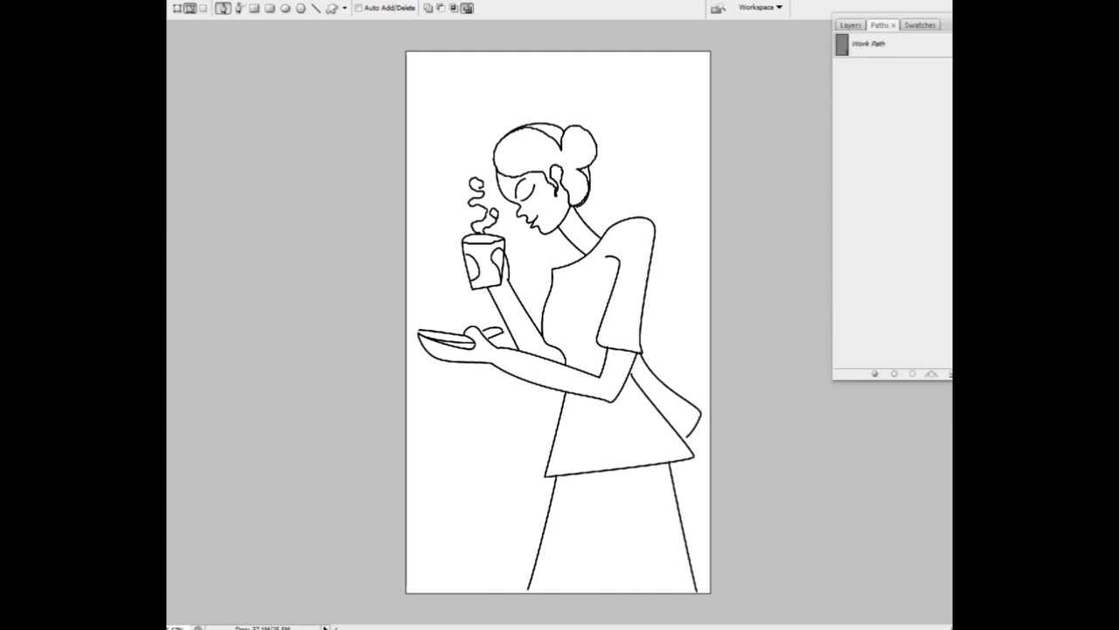
pyautogui.click(527, 591)
pyautogui.click(893, 374)
# - Divide the background with a vertical line, a sleeve-to-edge line and a curved band line
pyautogui.click(601, 19)
pyautogui.click(602, 238)
pyautogui.click(893, 374)
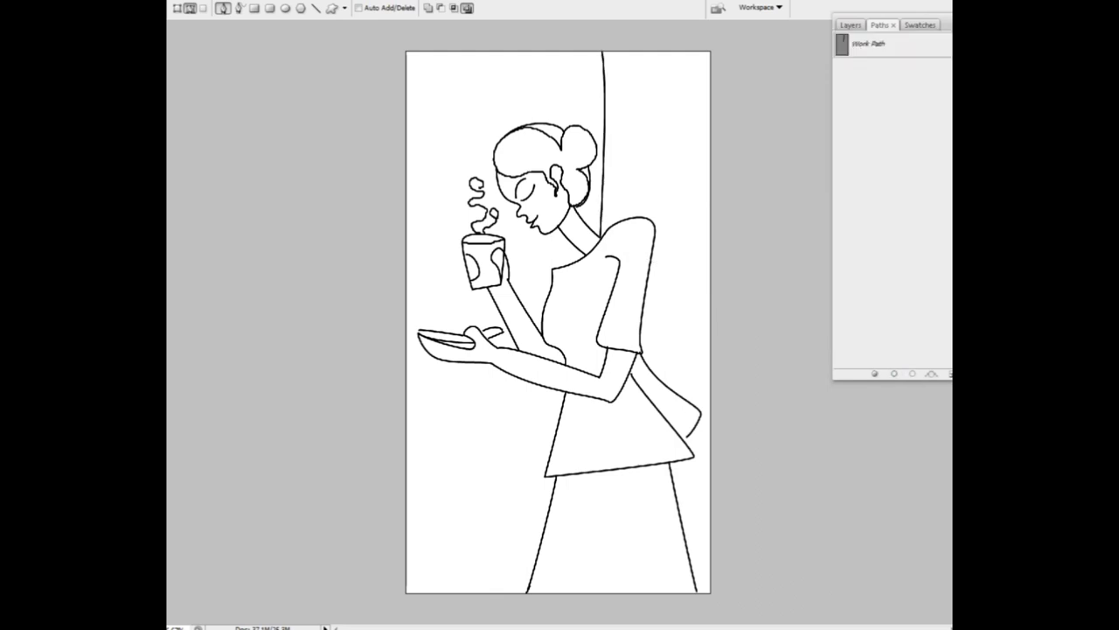
pyautogui.click(623, 331)
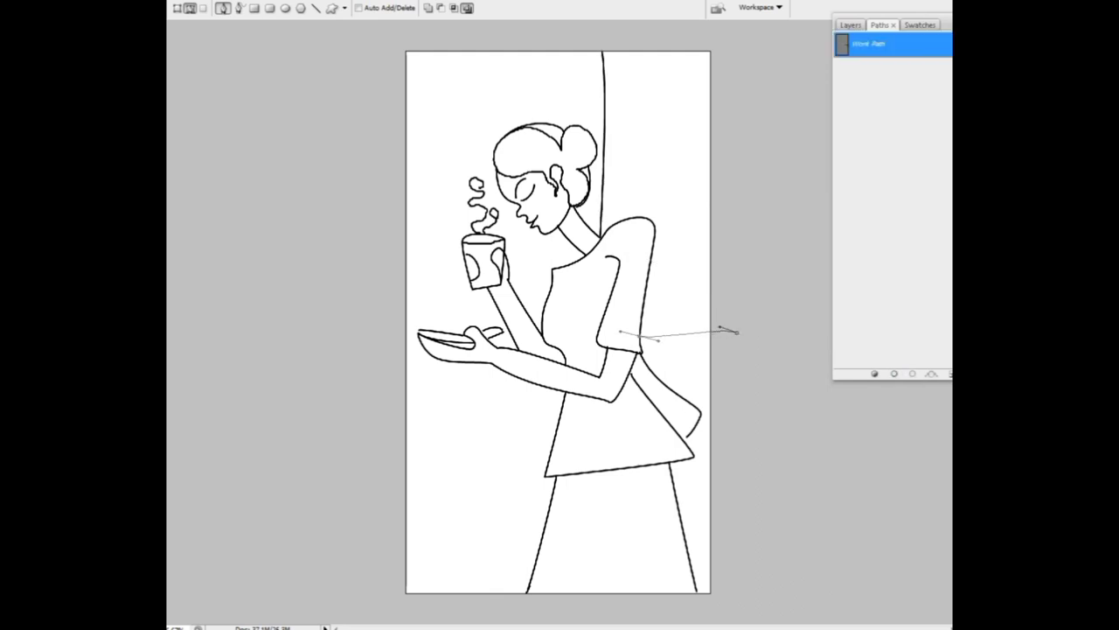
pyautogui.click(894, 374)
pyautogui.click(406, 418)
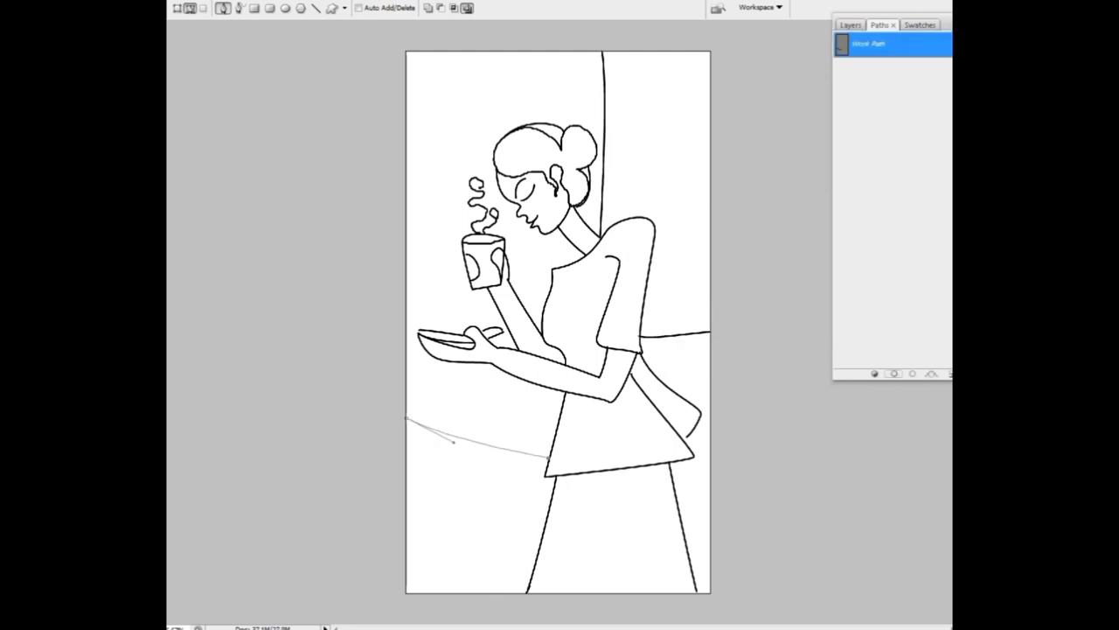
pyautogui.click(740, 490)
pyautogui.click(893, 373)
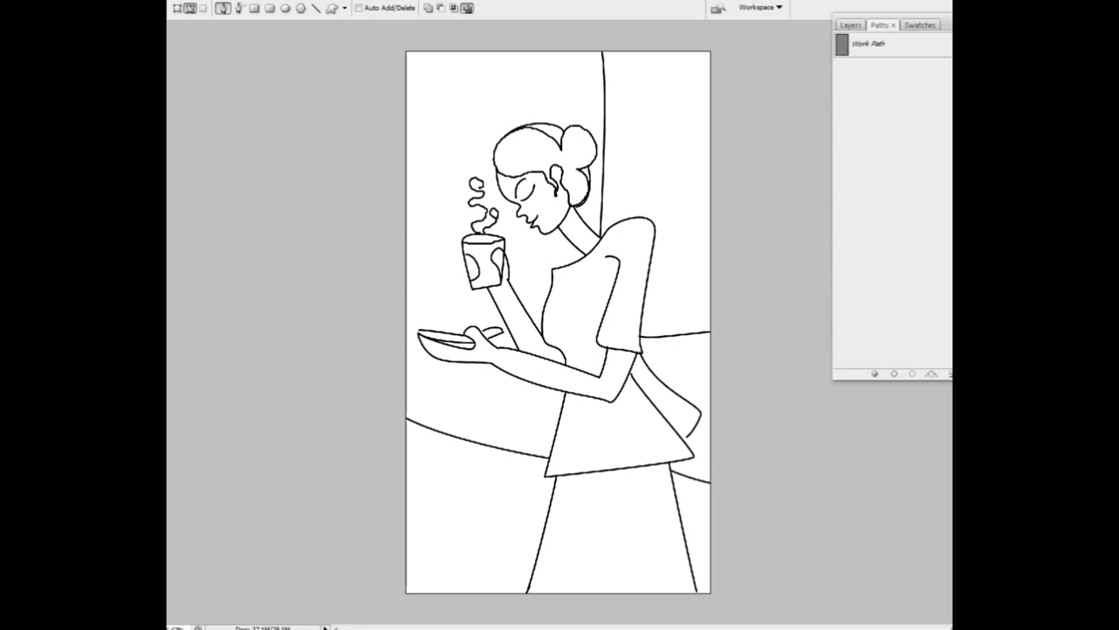
# - Add the curved upper-left panel line and short stroked segments near the neckline and shoulder
pyautogui.click(476, 52)
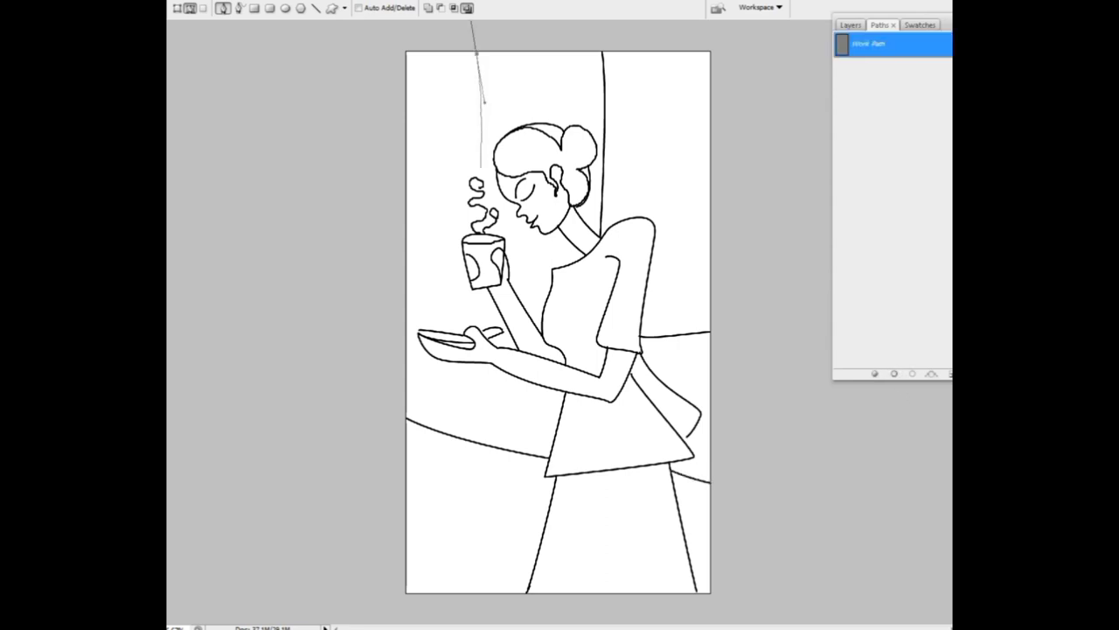
pyautogui.click(479, 167)
pyautogui.moveTo(398, 175); pyautogui.dragTo(385, 168)
pyautogui.click(894, 374)
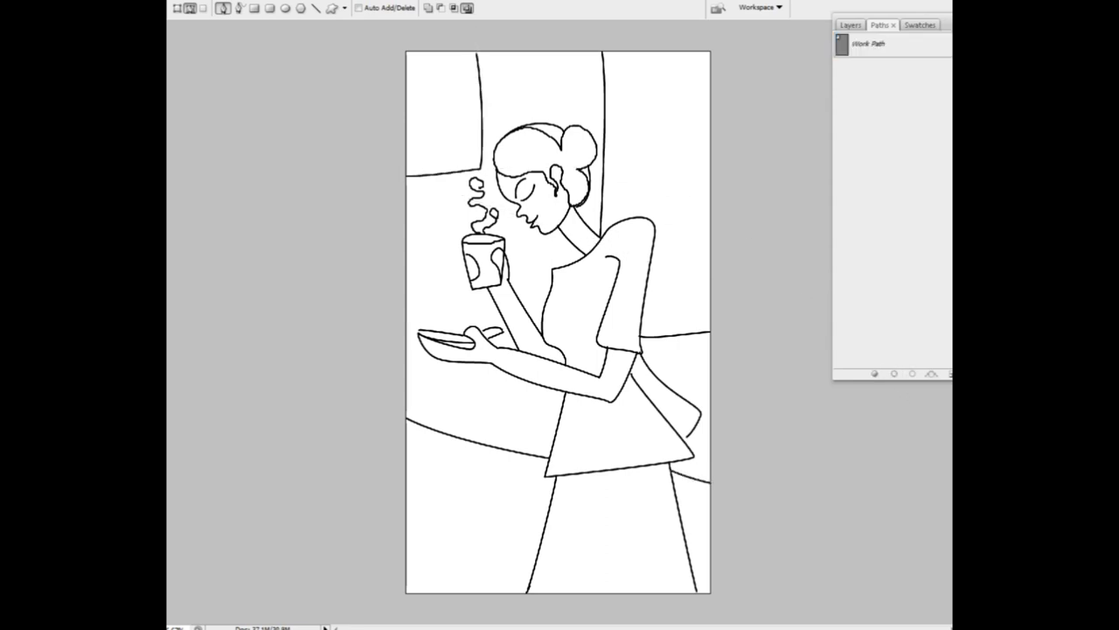
pyautogui.click(560, 246)
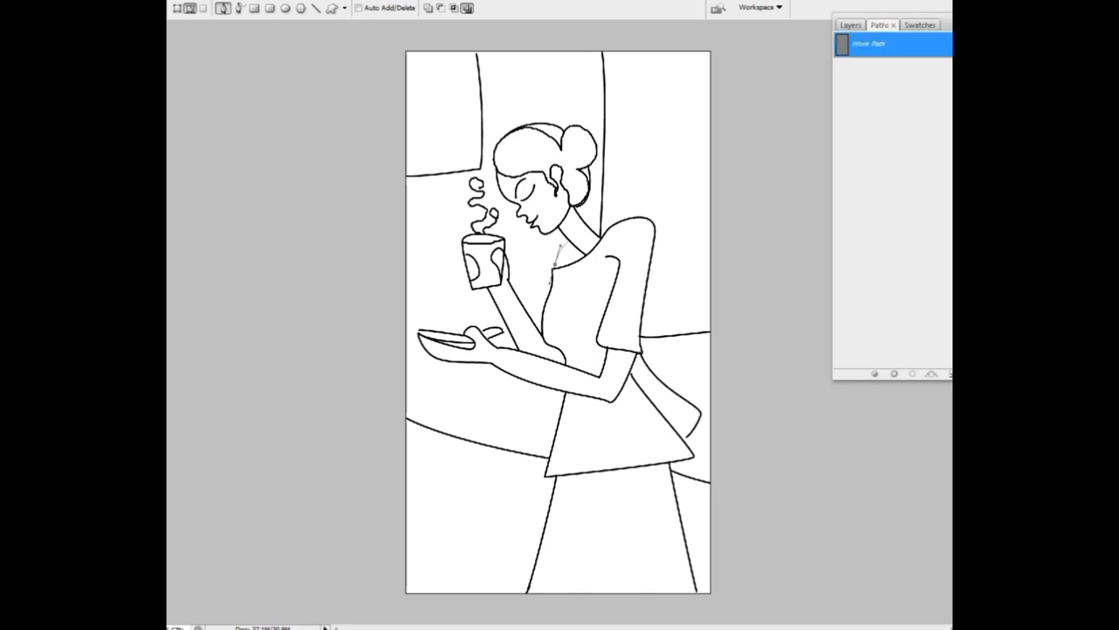
pyautogui.click(893, 373)
pyautogui.click(636, 217)
pyautogui.click(894, 373)
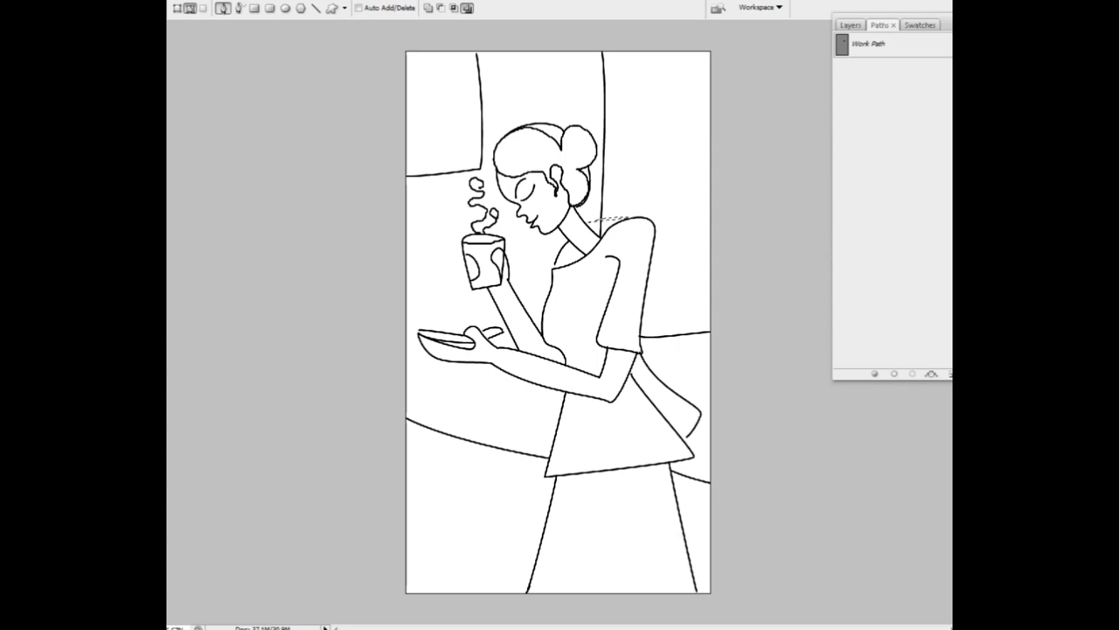
# - Clear the leftover selection by the shoulder and start a new path at the lower left
pyautogui.press('b')
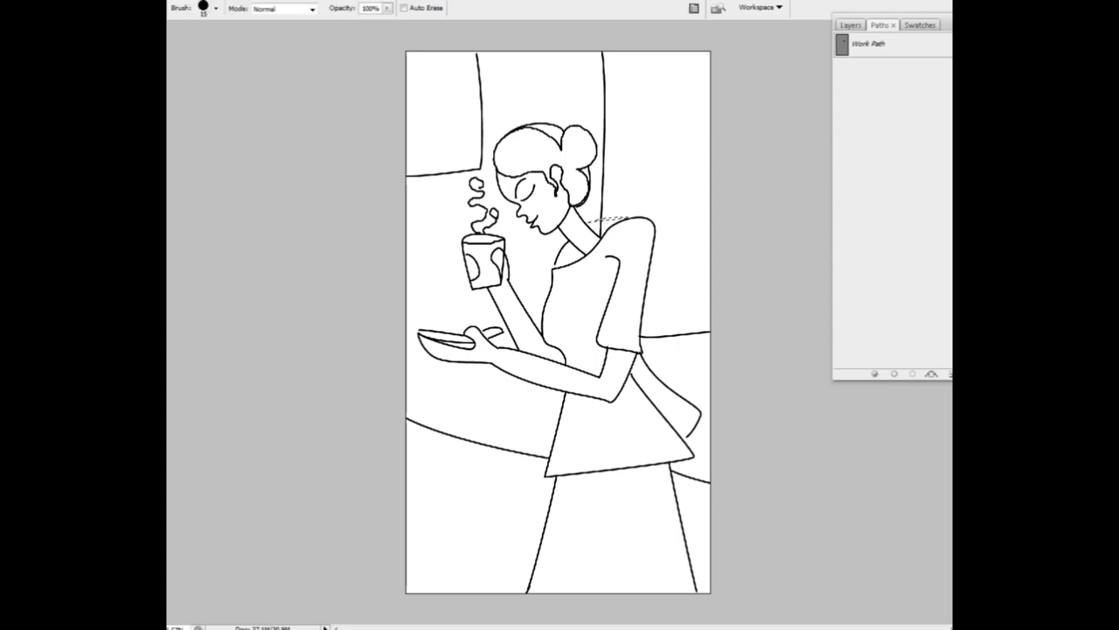
pyautogui.hotkey('ctrl', 'd')
pyautogui.press('p')
pyautogui.click(498, 591)
# - Stroke a looping doodle at the lower left and a first star scribble on the skirt
pyautogui.moveTo(411, 433)
pyautogui.mouseDown()
pyautogui.moveTo(404, 398)
pyautogui.moveTo(377, 406)
pyautogui.mouseUp()
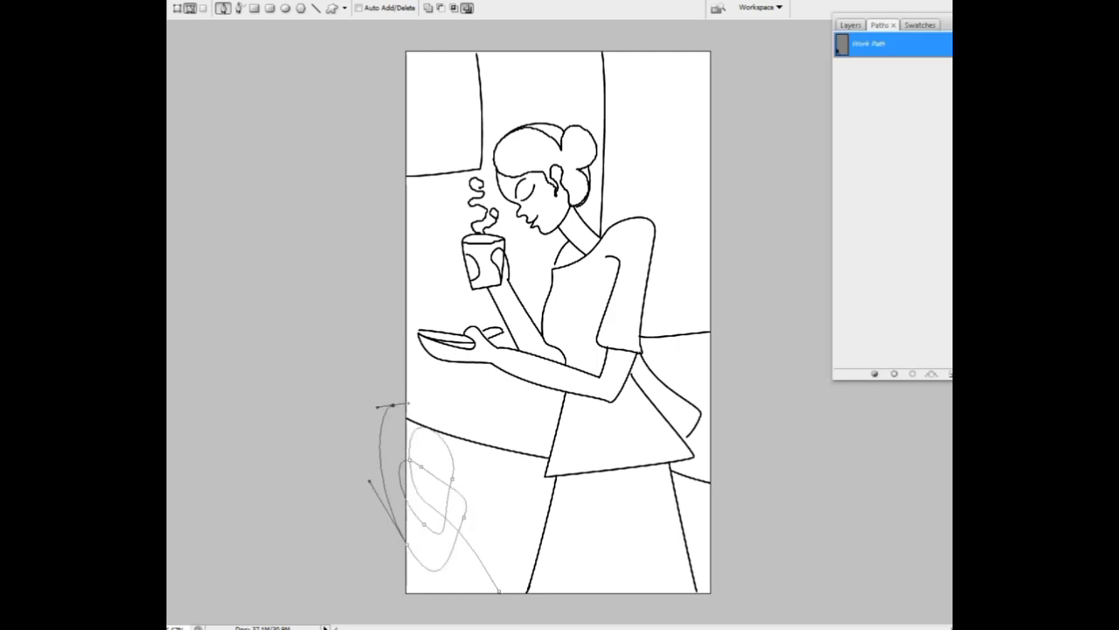
pyautogui.click(893, 373)
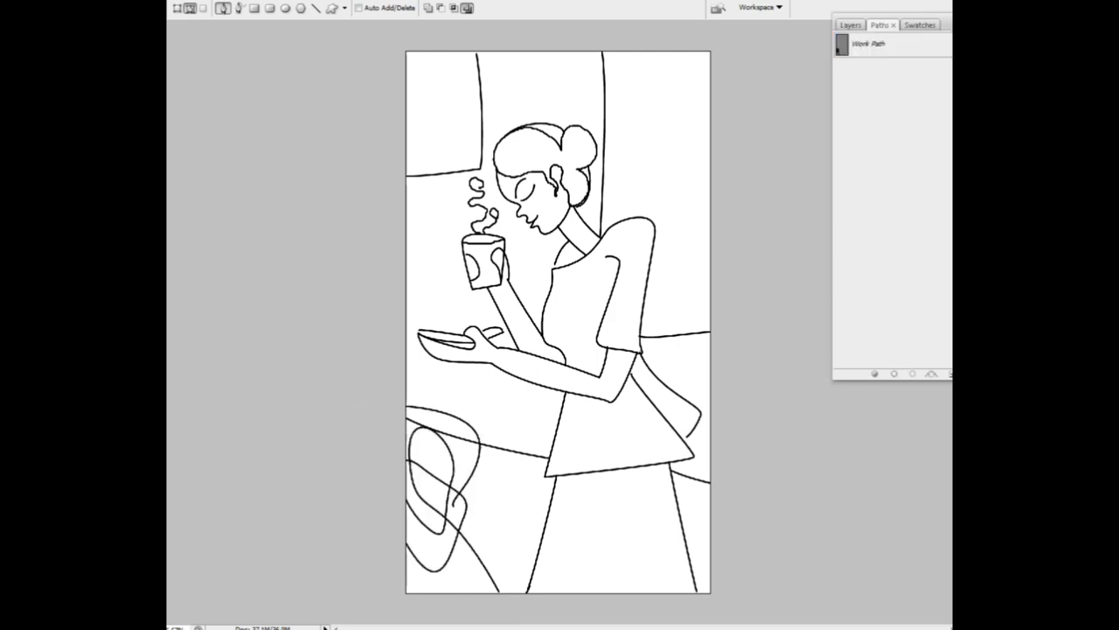
pyautogui.moveTo(573, 542); pyautogui.dragTo(568, 564)
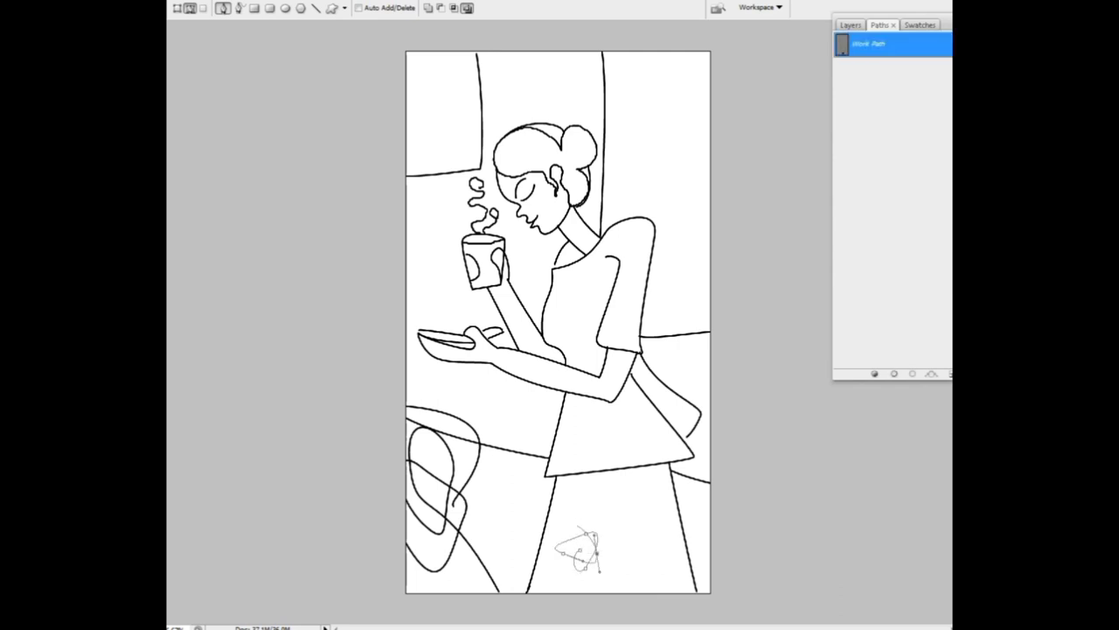
pyautogui.click(894, 373)
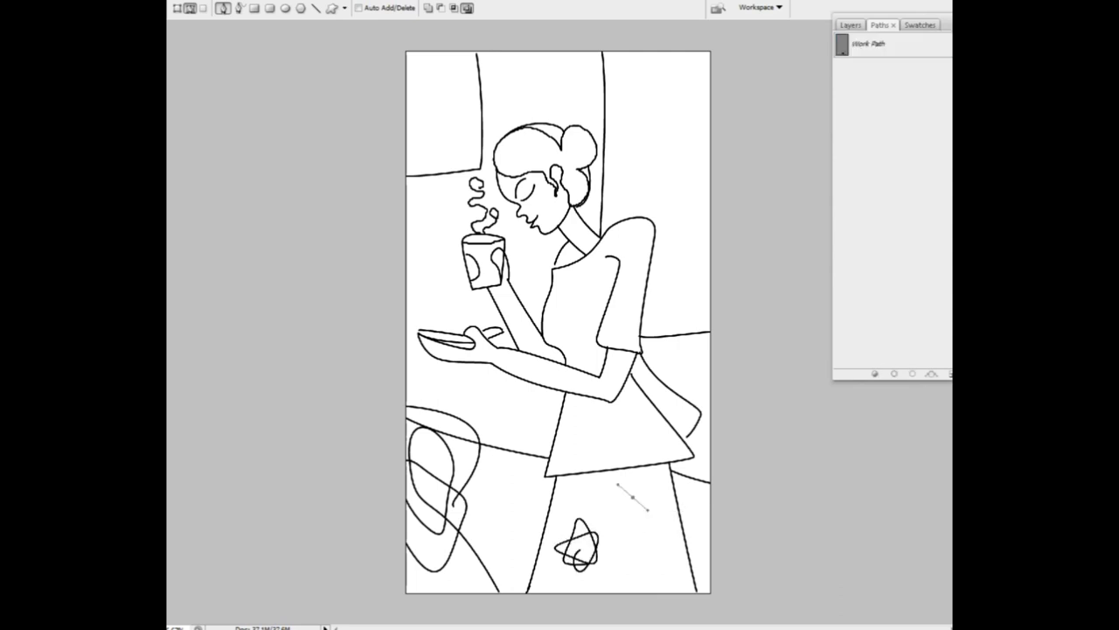
# - Add two more star scribbles on the skirt and draw bracelet lines on the wrist
pyautogui.moveTo(604, 485)
pyautogui.mouseDown()
pyautogui.moveTo(656, 493)
pyautogui.moveTo(627, 505)
pyautogui.mouseUp()
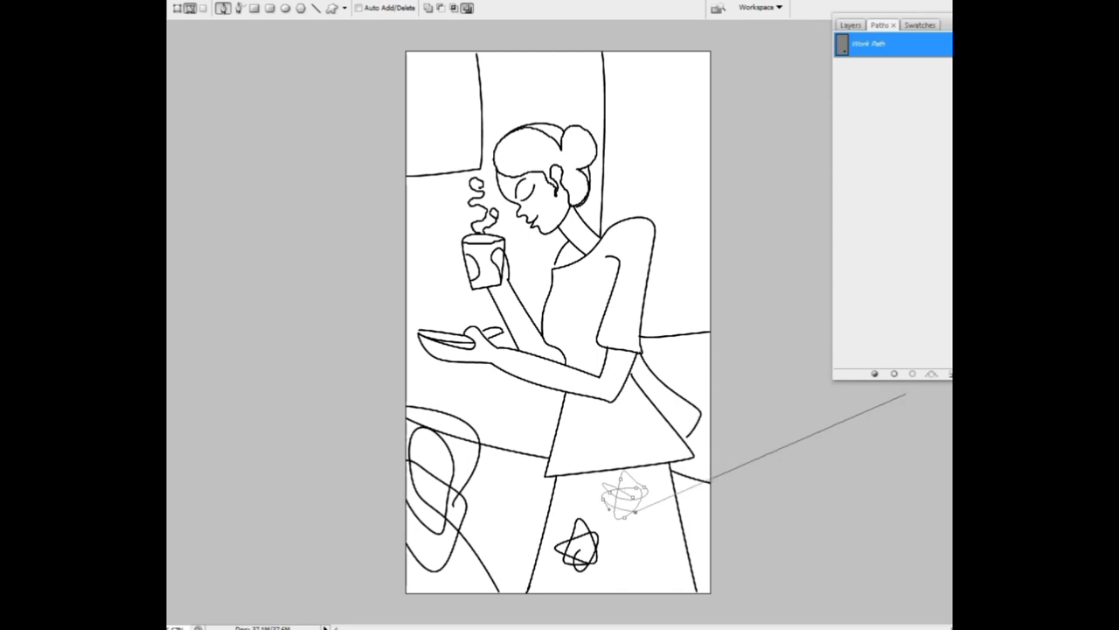
pyautogui.click(893, 373)
pyautogui.moveTo(660, 559); pyautogui.dragTo(649, 567)
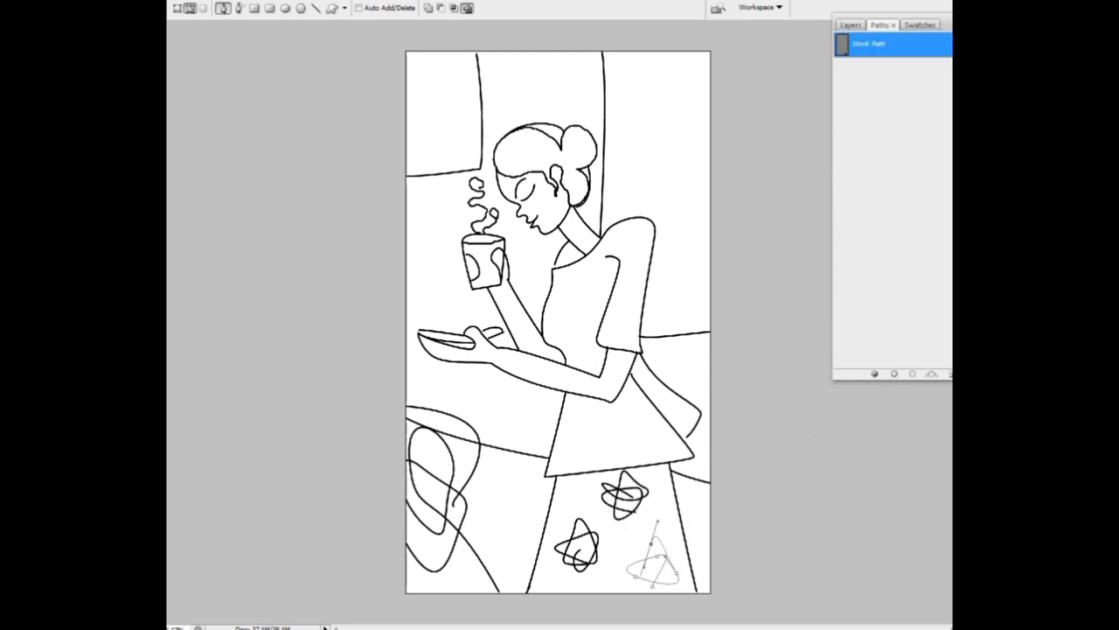
pyautogui.click(894, 374)
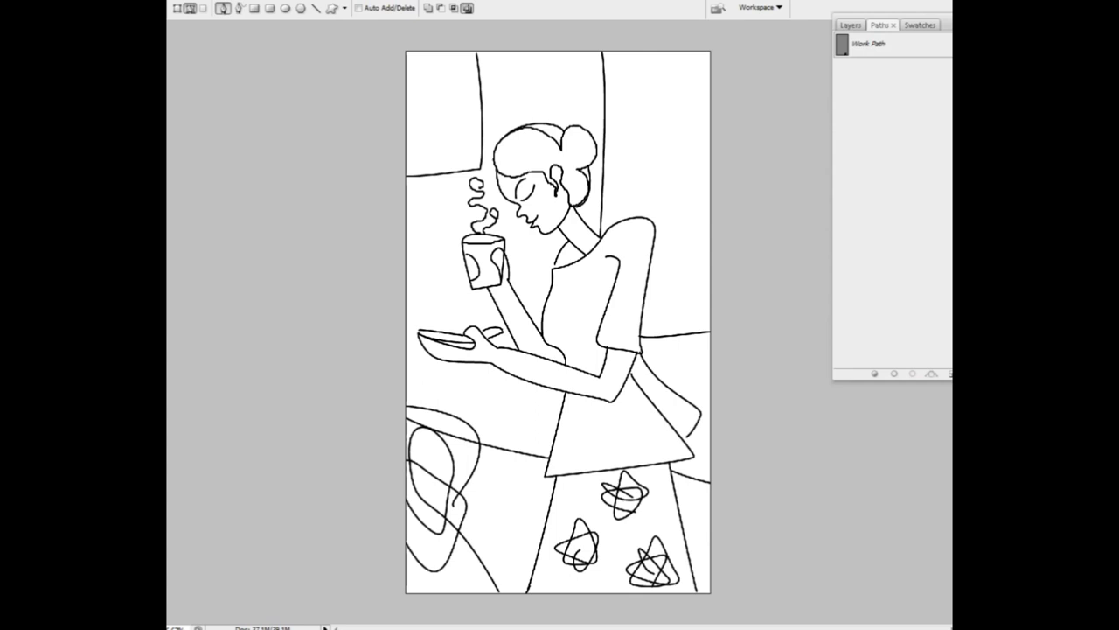
pyautogui.moveTo(514, 348); pyautogui.dragTo(518, 357)
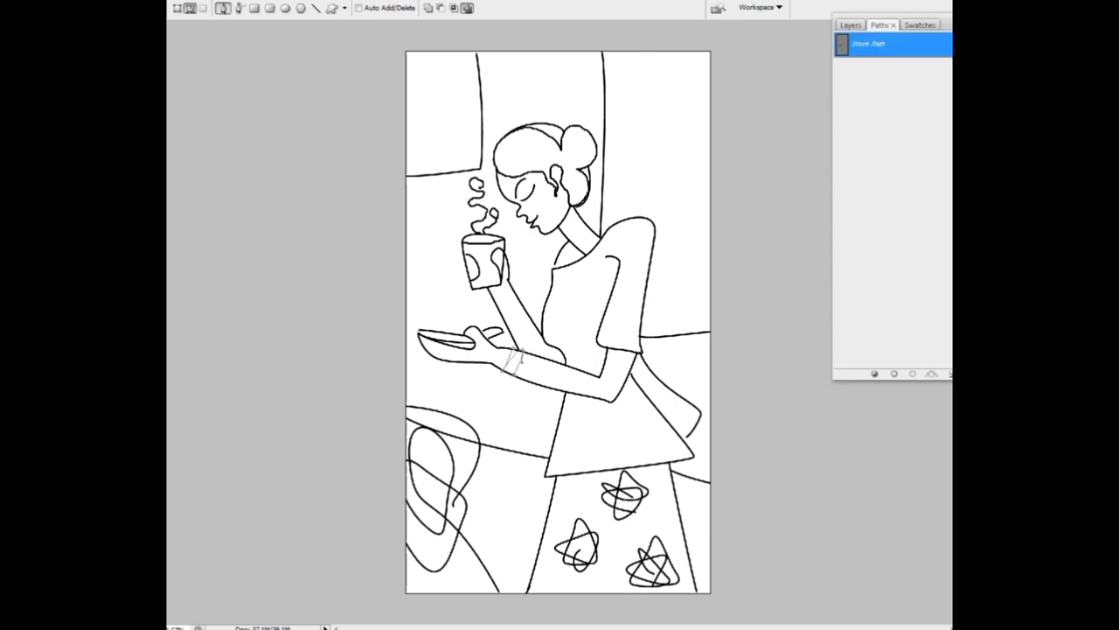
# - Stroke the bracelet lines and a short line by the cup hand in black
pyautogui.click(893, 373)
pyautogui.moveTo(486, 292)
pyautogui.mouseDown()
pyautogui.moveTo(510, 281)
pyautogui.moveTo(512, 291)
pyautogui.mouseUp()
pyautogui.click(894, 373)
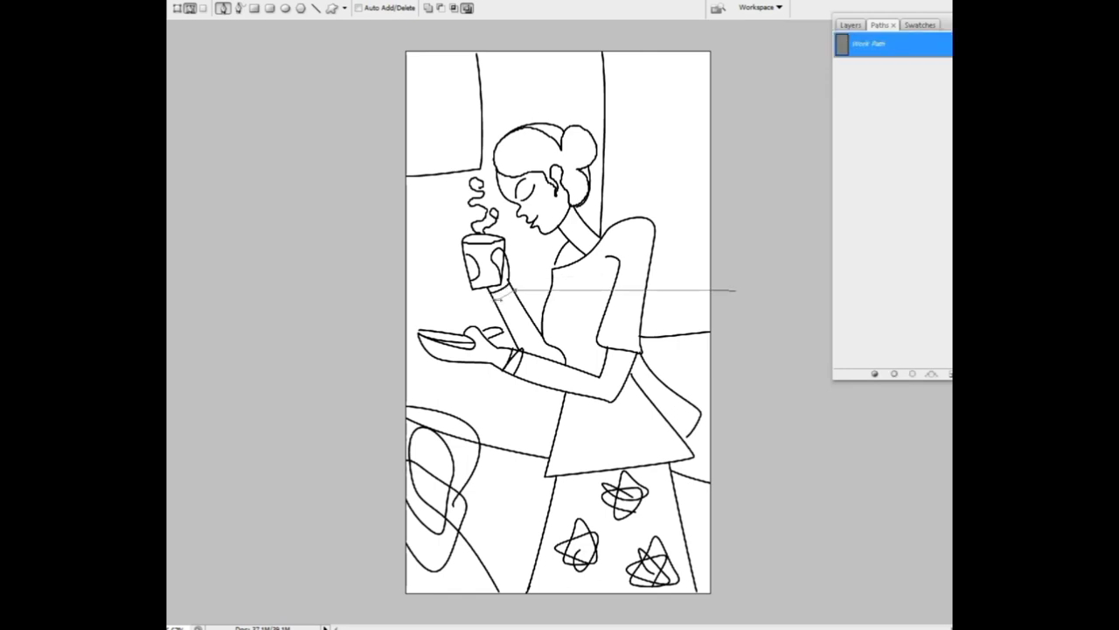
pyautogui.click(893, 373)
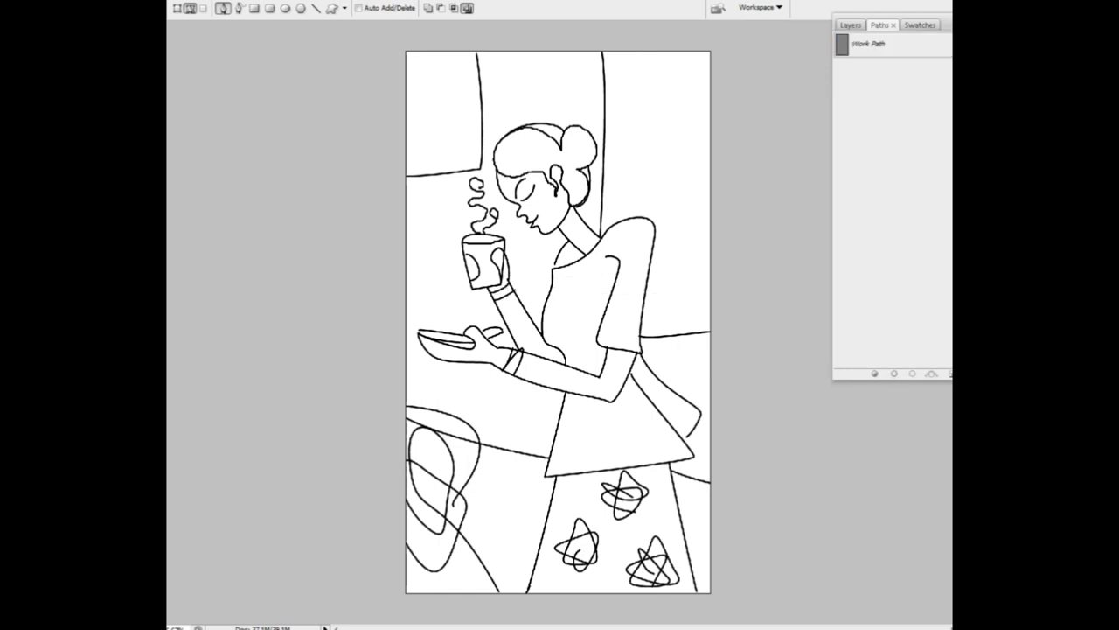
# - Trace the neck line and hoop earring, then draw the apron edge and top-right window curve
pyautogui.moveTo(553, 178); pyautogui.dragTo(589, 216)
pyautogui.click(894, 373)
pyautogui.moveTo(584, 175); pyautogui.dragTo(619, 196)
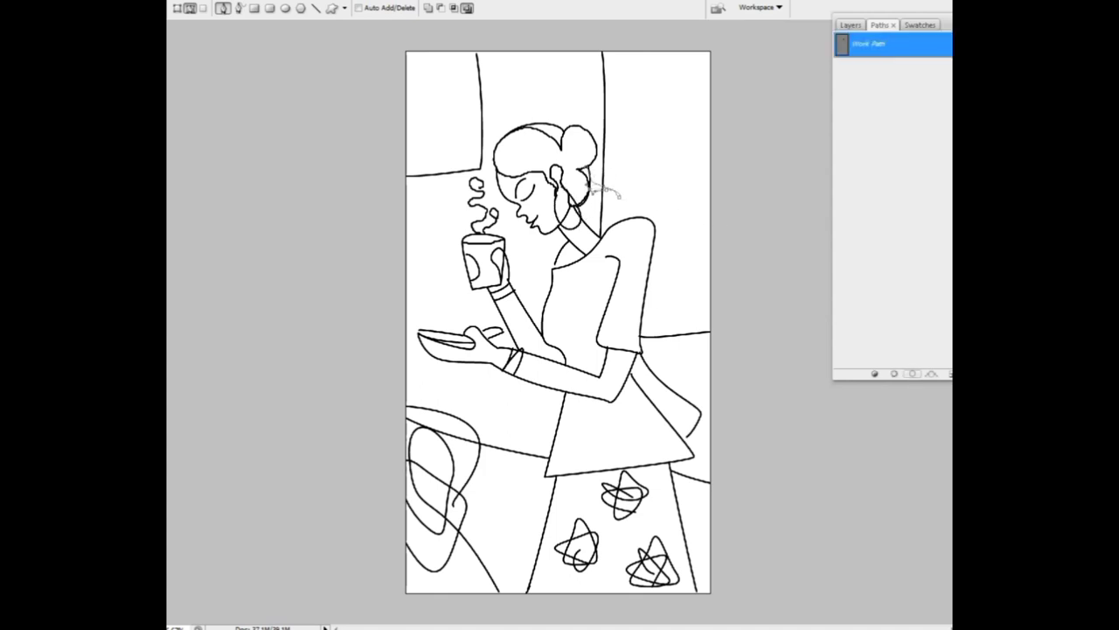
pyautogui.click(893, 374)
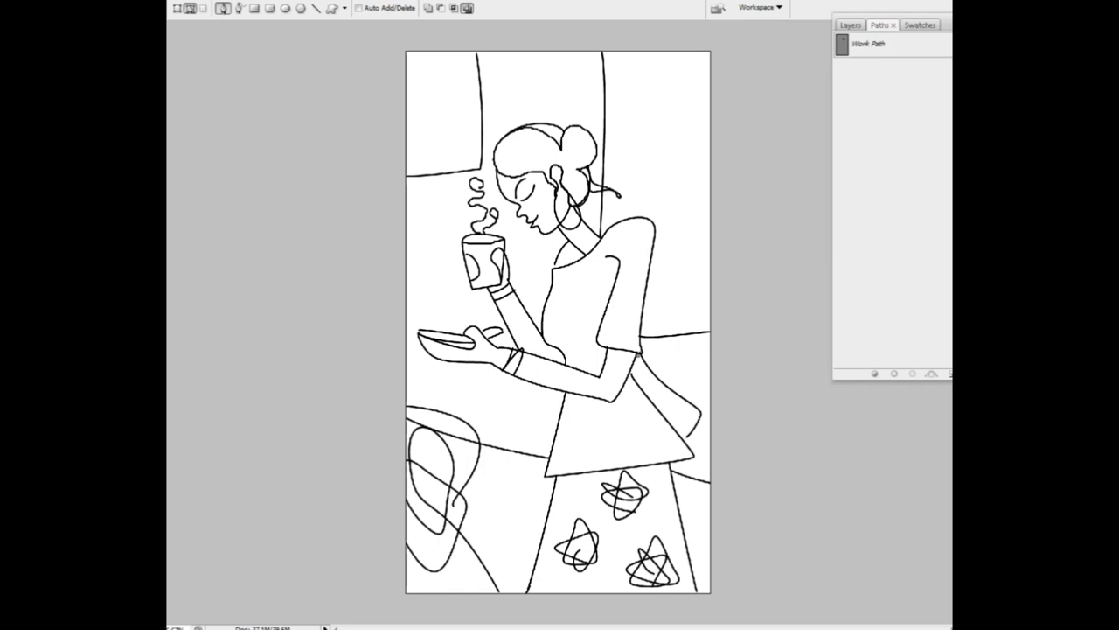
pyautogui.moveTo(639, 356); pyautogui.dragTo(652, 404)
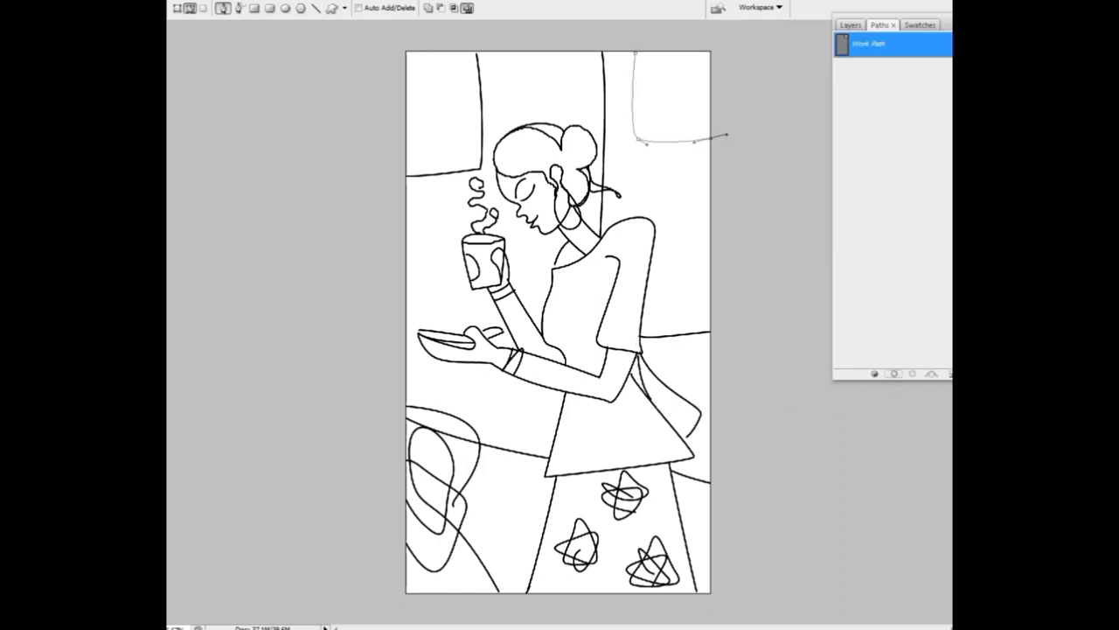
pyautogui.moveTo(635, 53); pyautogui.dragTo(725, 133)
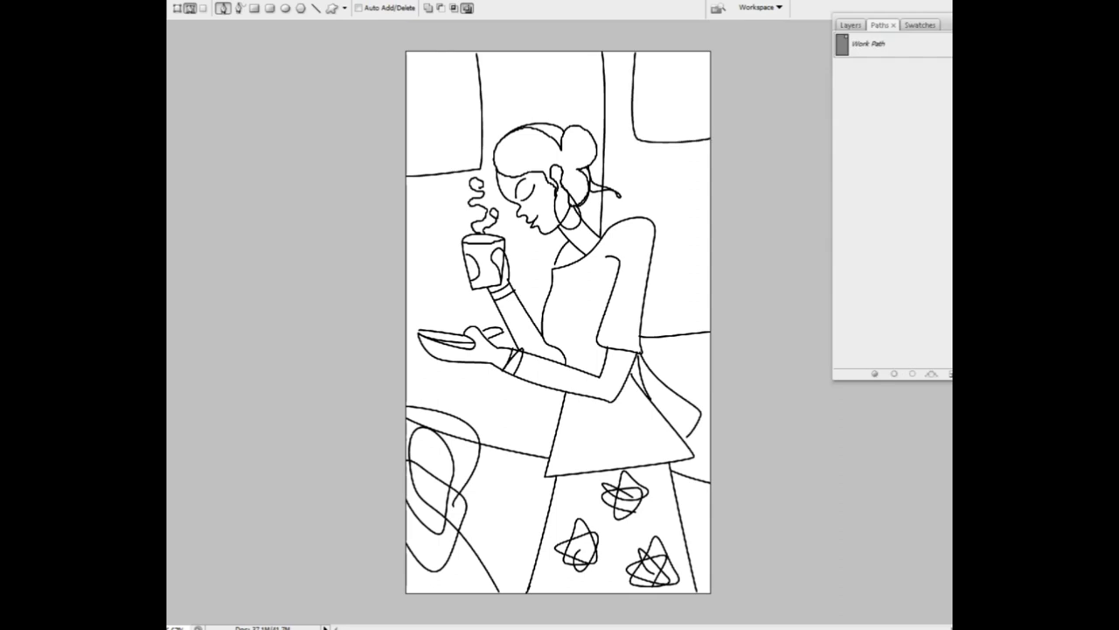
# - Add an empty Layer 2 and set the foreground colour to mint green 8dddb8
pyautogui.click(964, 375)
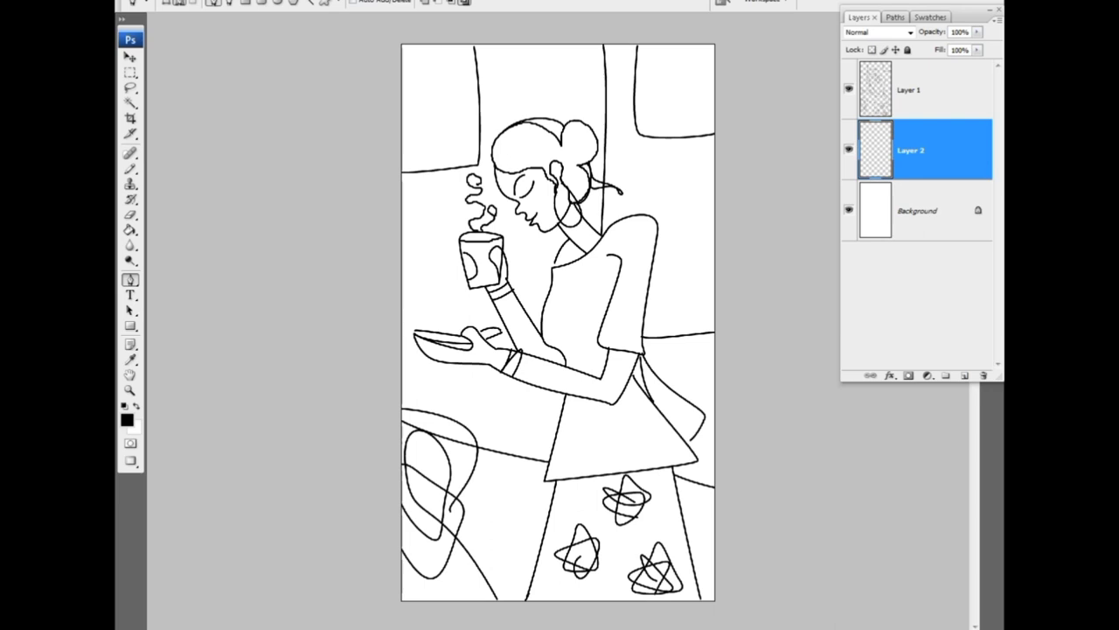
pyautogui.click(127, 420)
pyautogui.moveTo(460, 363); pyautogui.dragTo(459, 446)
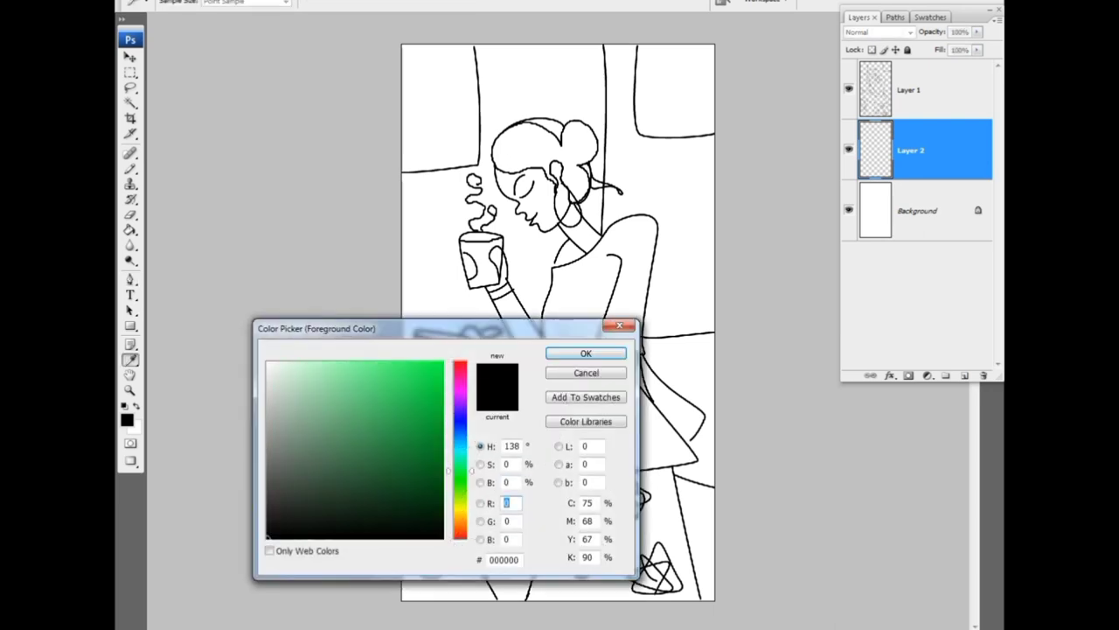
pyautogui.moveTo(347, 393); pyautogui.dragTo(331, 385)
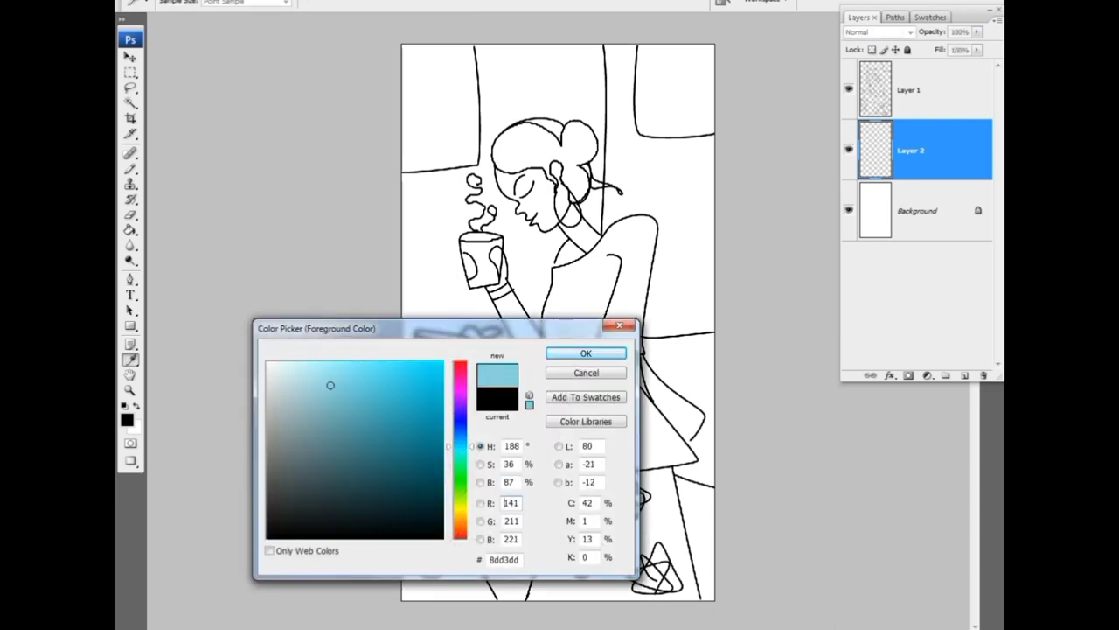
pyautogui.moveTo(460, 458); pyautogui.dragTo(460, 464)
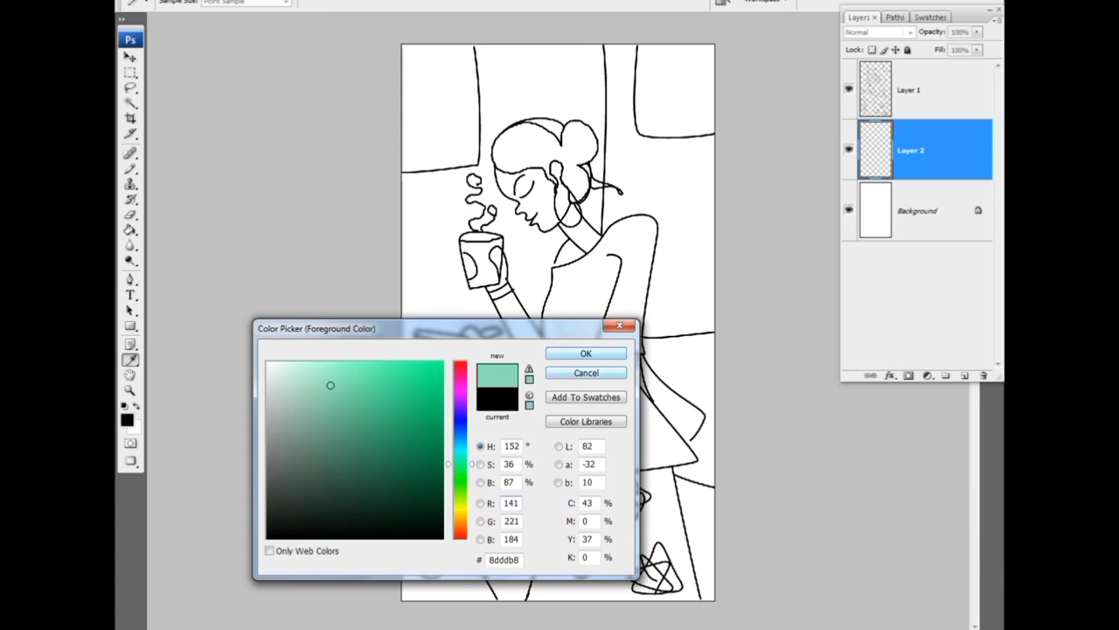
pyautogui.click(586, 353)
pyautogui.click(130, 229)
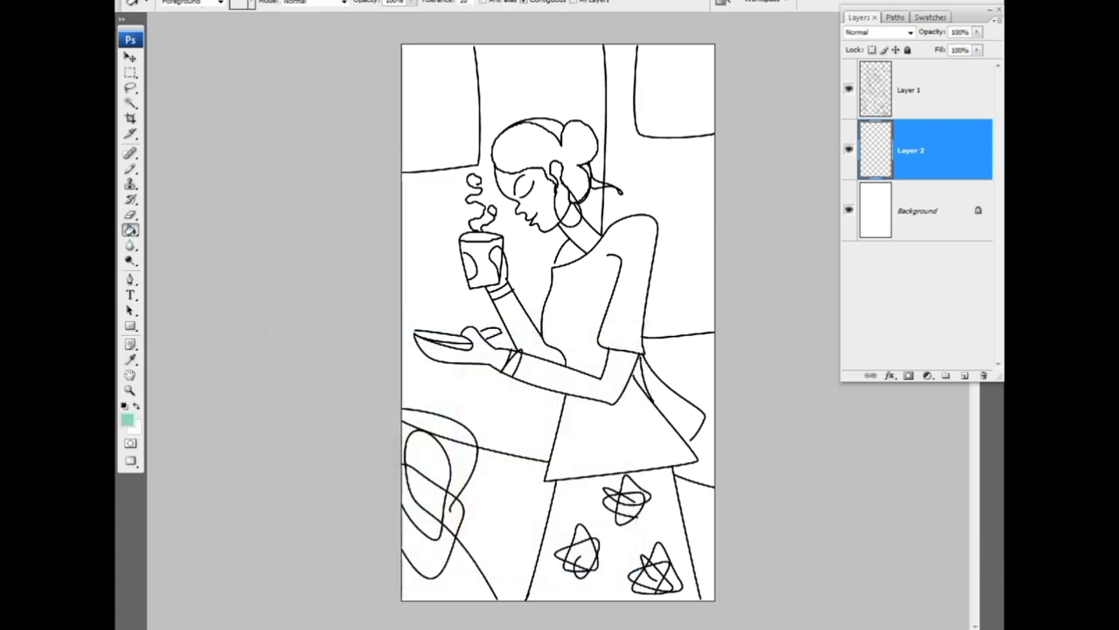
# - Try filling the blouse with mint green twice, undoing each fill that leaks into the background
pyautogui.click(437, 262)
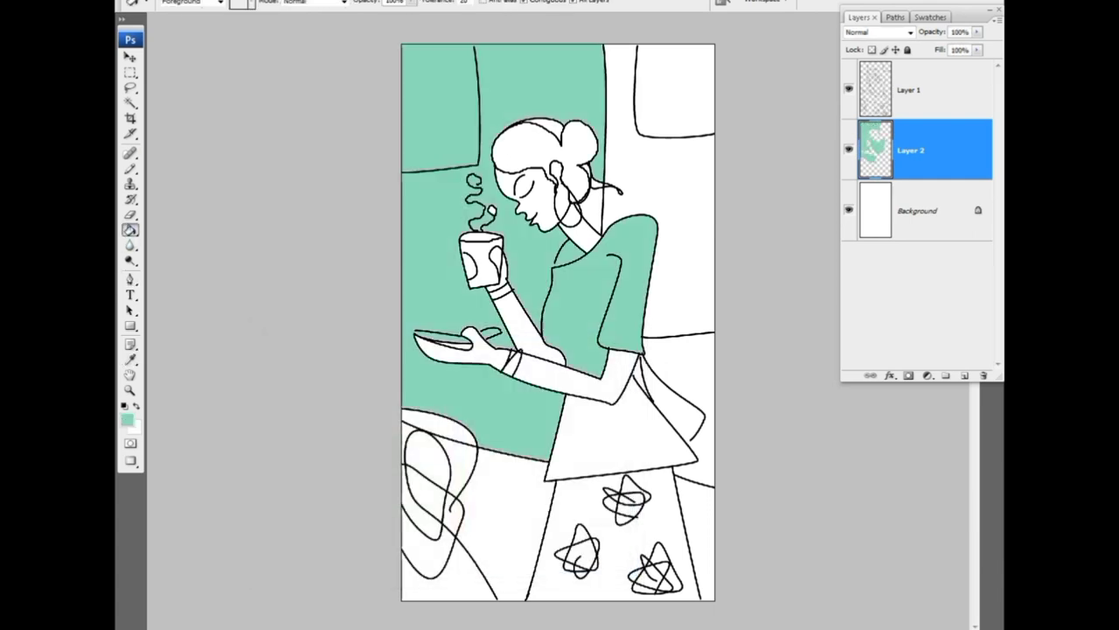
pyautogui.hotkey('ctrl', 'z')
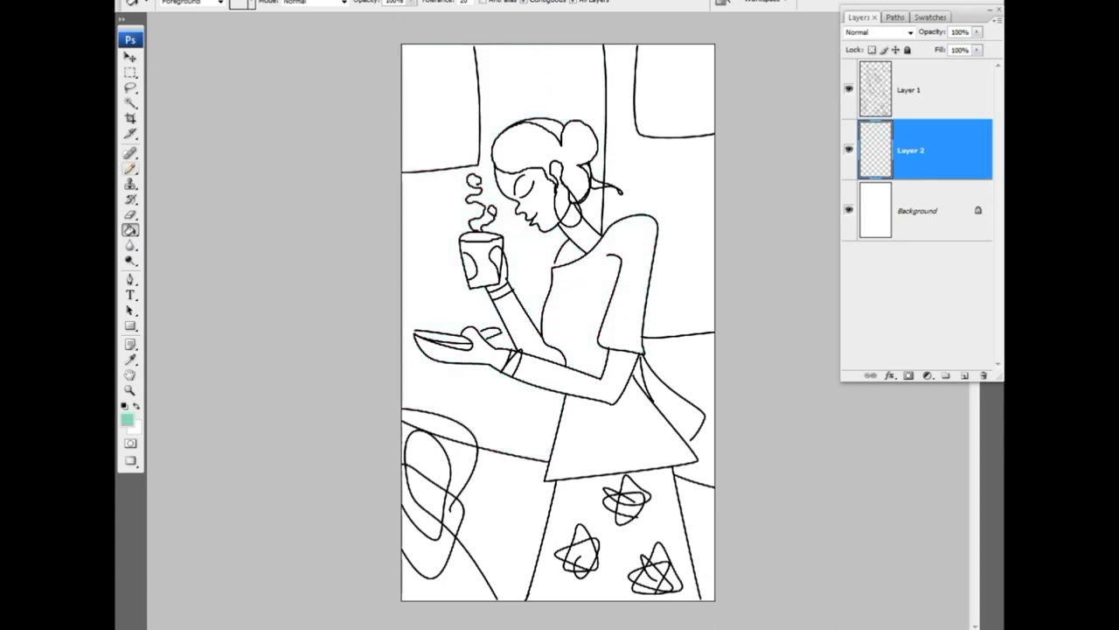
pyautogui.click(130, 168)
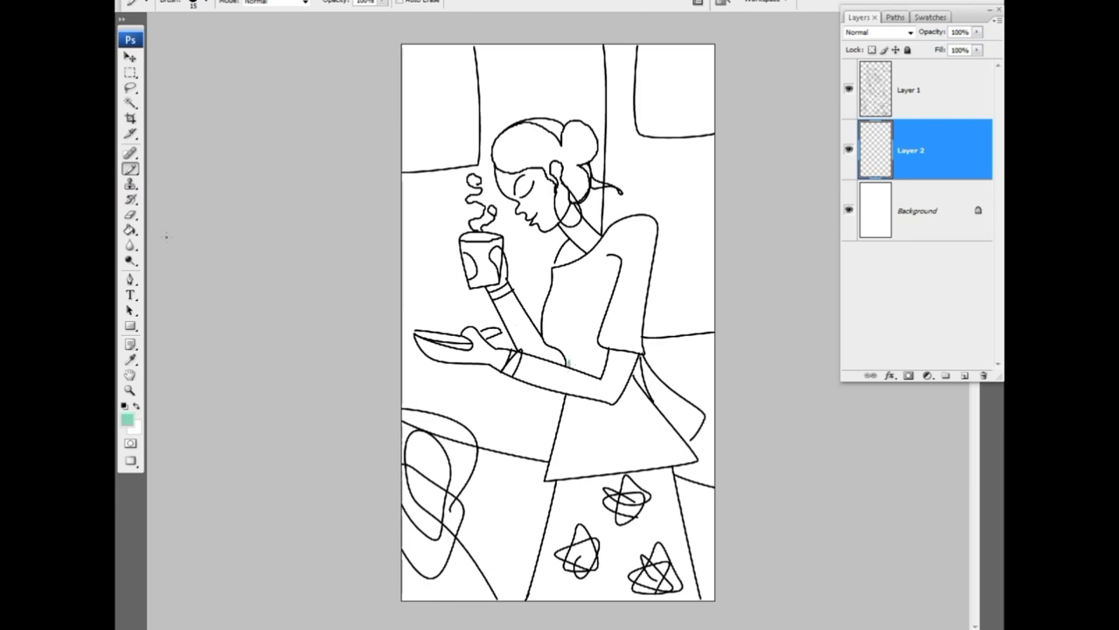
pyautogui.press('g')
pyautogui.click(568, 361)
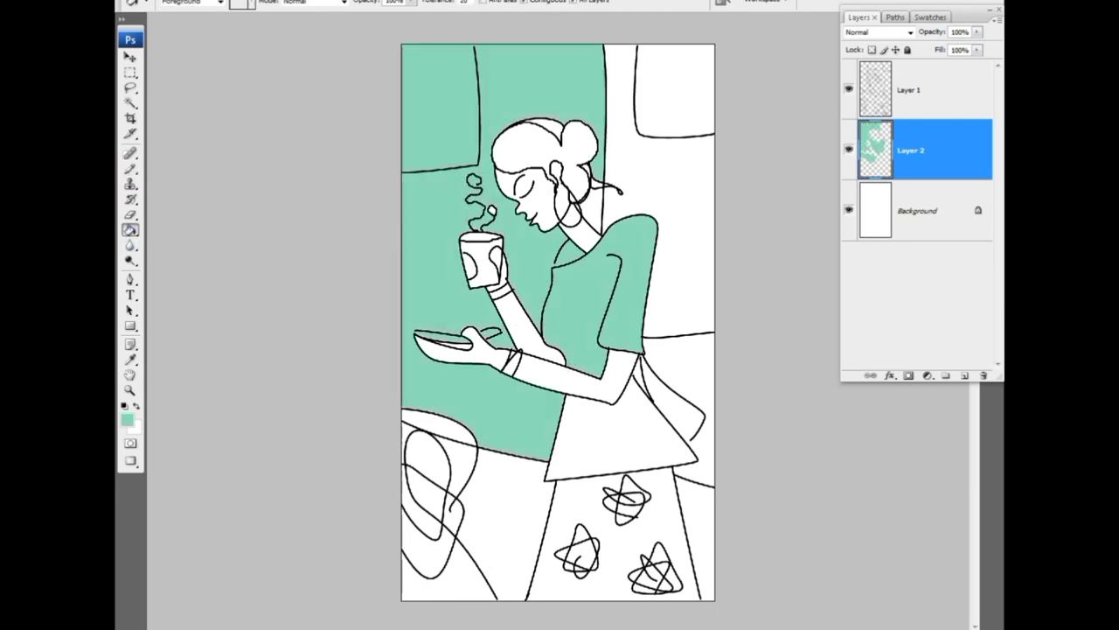
pyautogui.hotkey('ctrl', 'z')
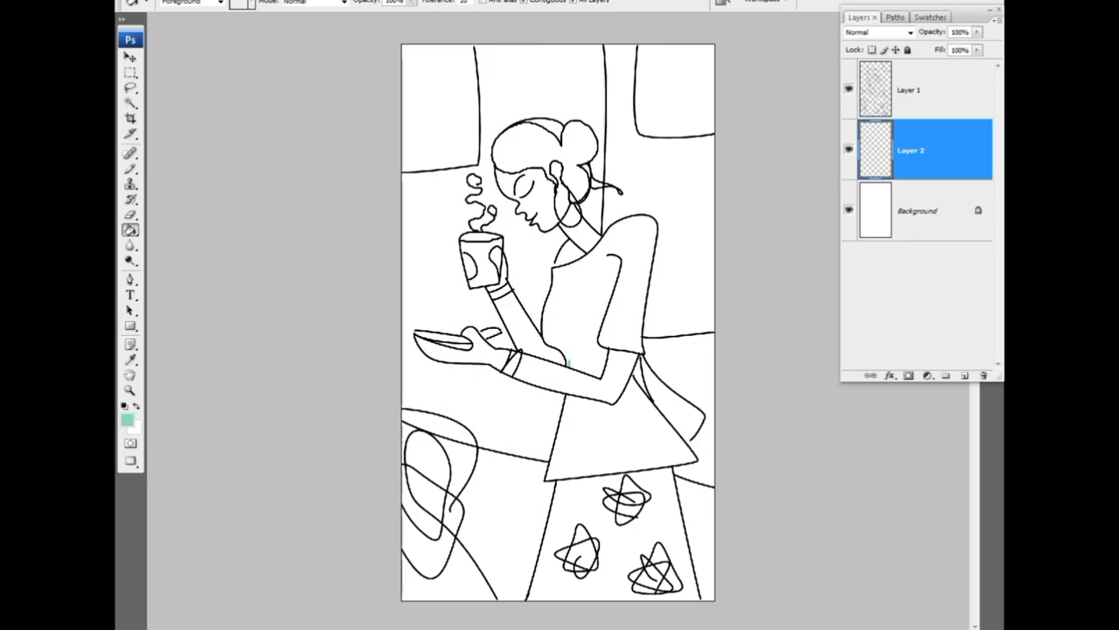
# - Zoom in, brush a small mint dab over the forearm line gap, then zoom back out
pyautogui.scroll(1, 579, 373)
pyautogui.scroll(1, 579, 372)
pyautogui.scroll(1, 578, 372)
pyautogui.scroll(1, 579, 373)
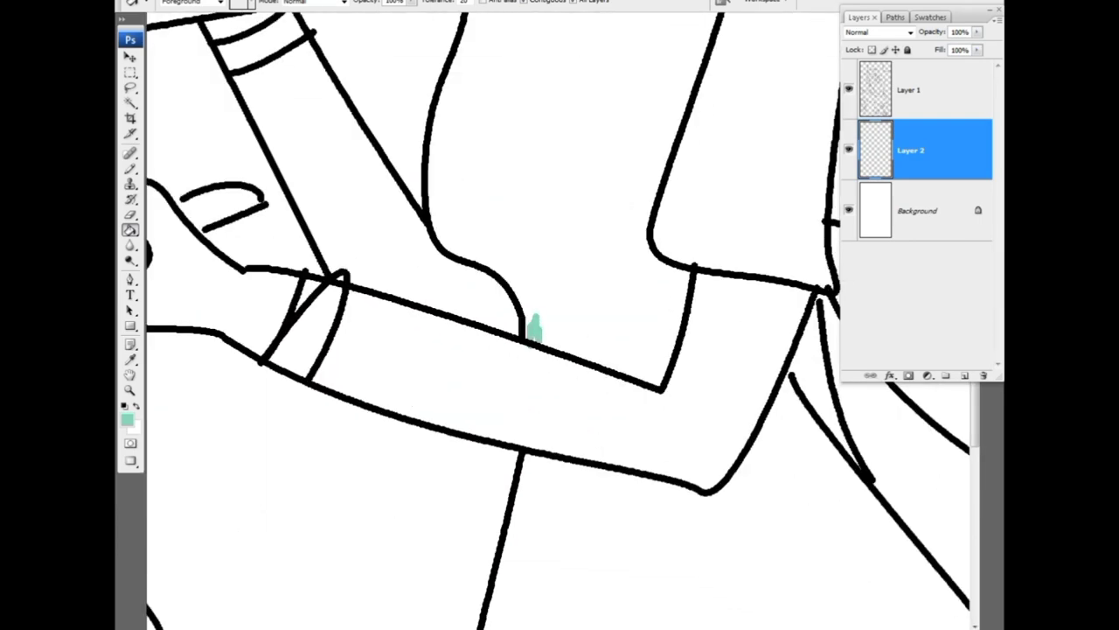
pyautogui.scroll(1, 560, 320)
pyautogui.scroll(3, 560, 320)
pyautogui.scroll(3, 560, 320)
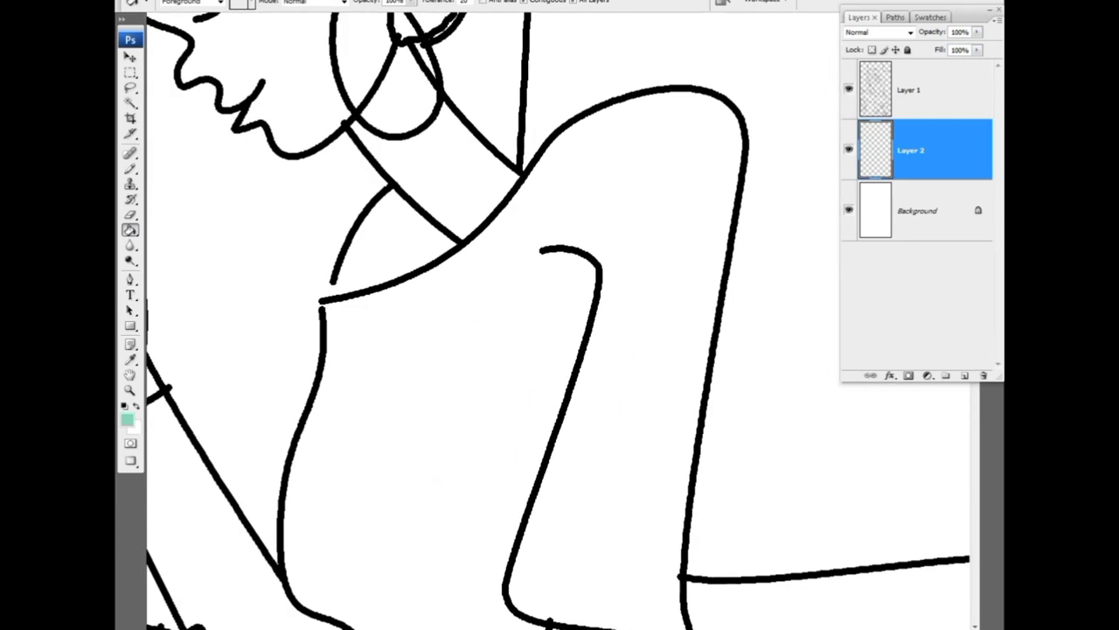
pyautogui.scroll(-1, 372, 278)
pyautogui.press('b')
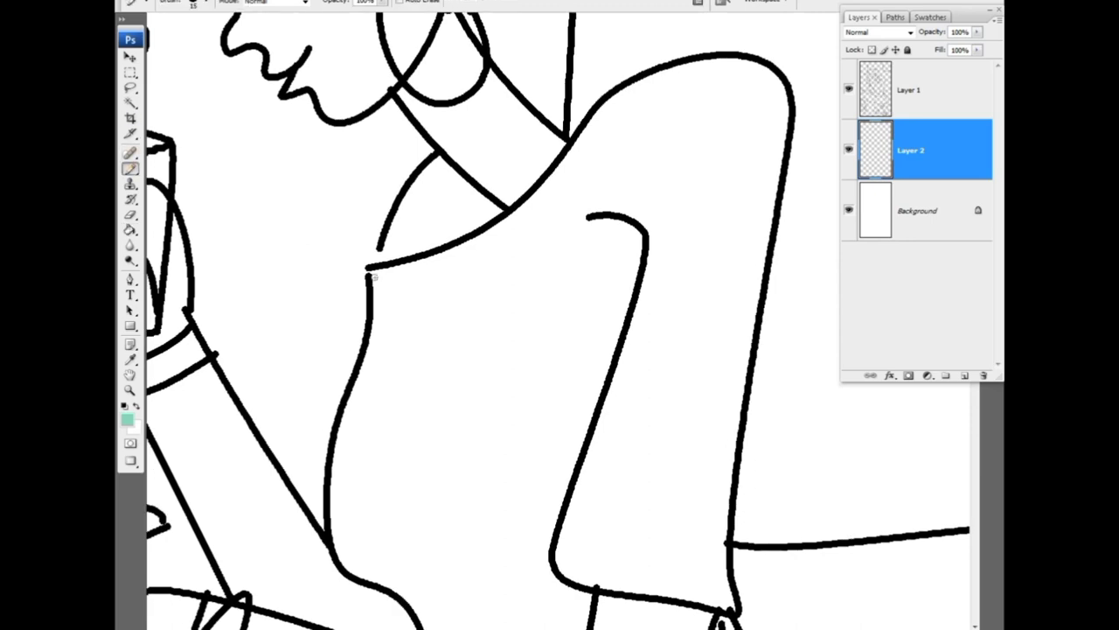
pyautogui.hotkey('ctrl', '0')
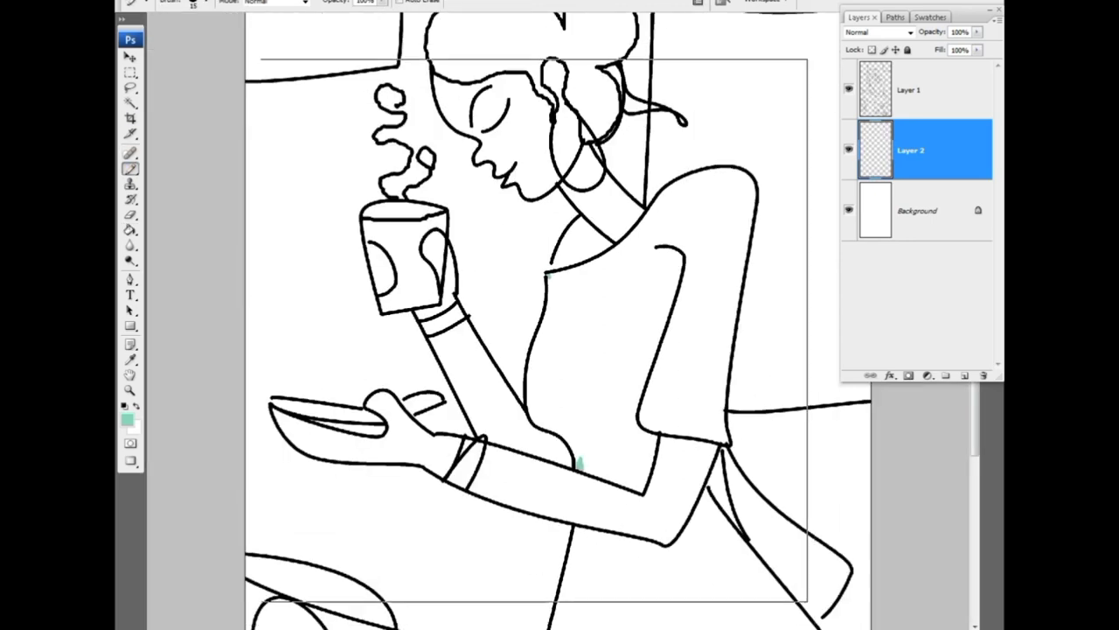
pyautogui.hotkey('ctrl', '-')
pyautogui.hotkey('ctrl', '-')
# - Fill the blouse mint green and undo the skirt fill that leaked
pyautogui.press('g')
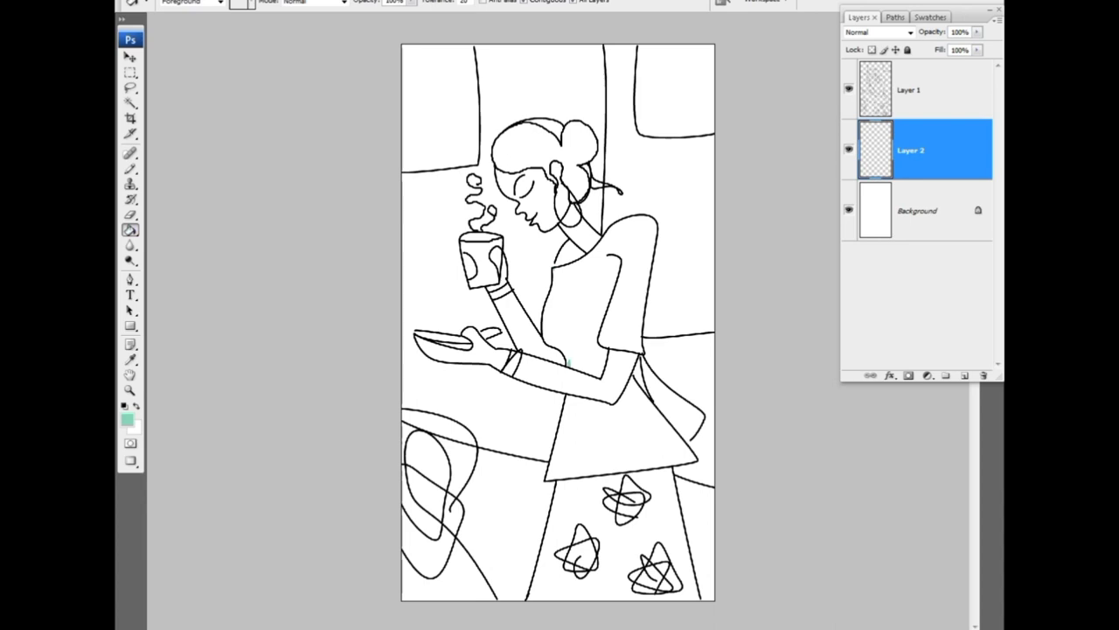
pyautogui.click(569, 361)
pyautogui.click(623, 433)
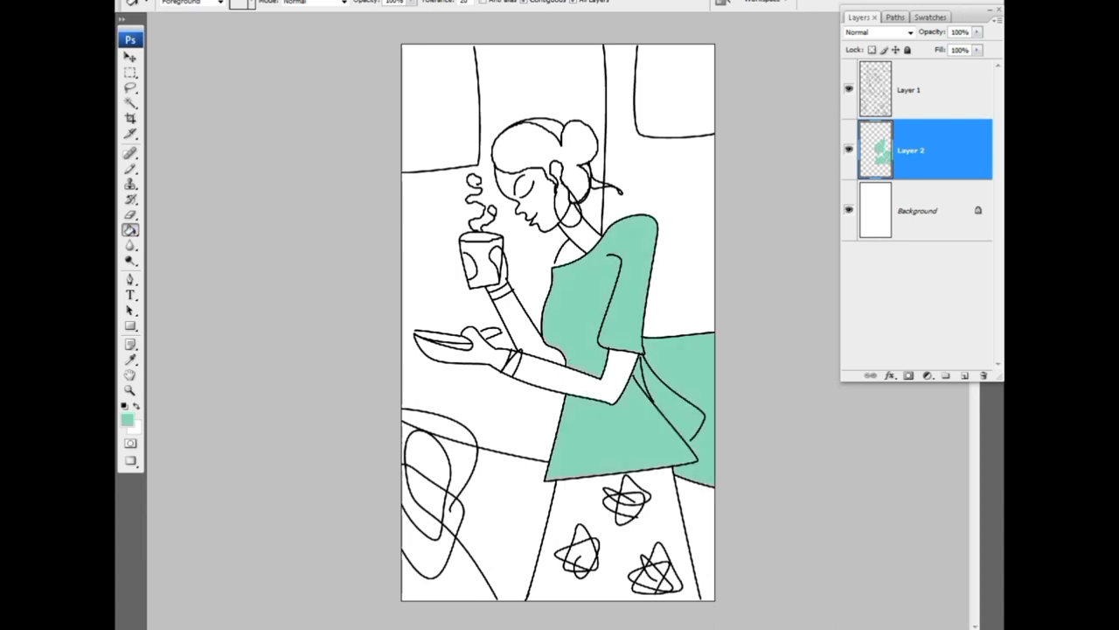
pyautogui.hotkey('ctrl', 'z')
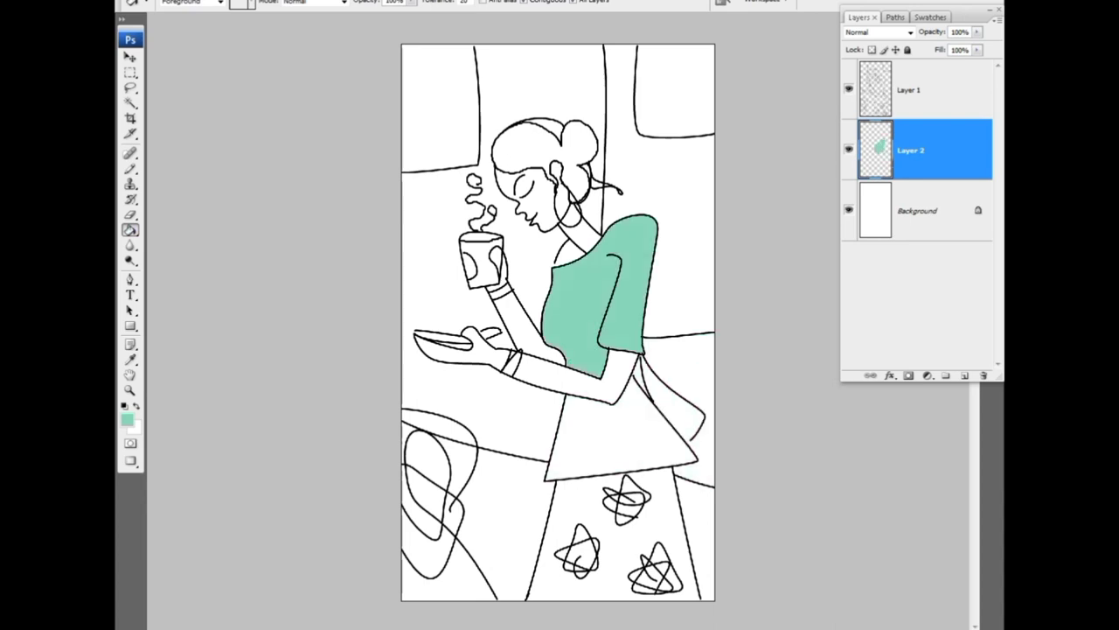
pyautogui.press('b')
pyautogui.scroll(2, 627, 503)
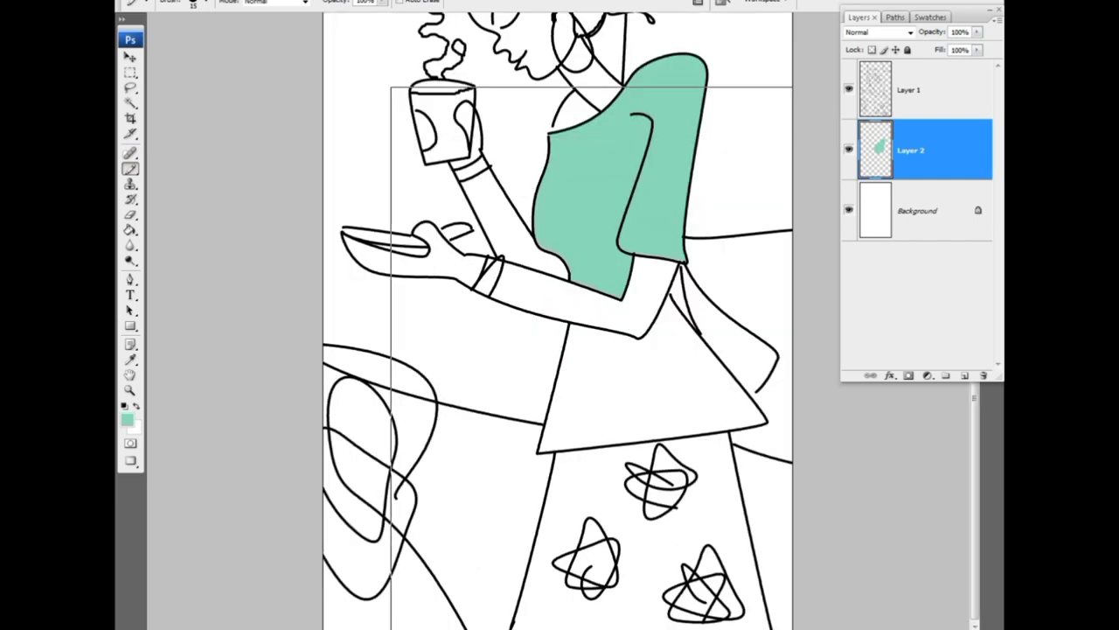
pyautogui.scroll(2, 627, 503)
pyautogui.scroll(2, 627, 503)
pyautogui.scroll(1, 627, 502)
pyautogui.scroll(2, 670, 218)
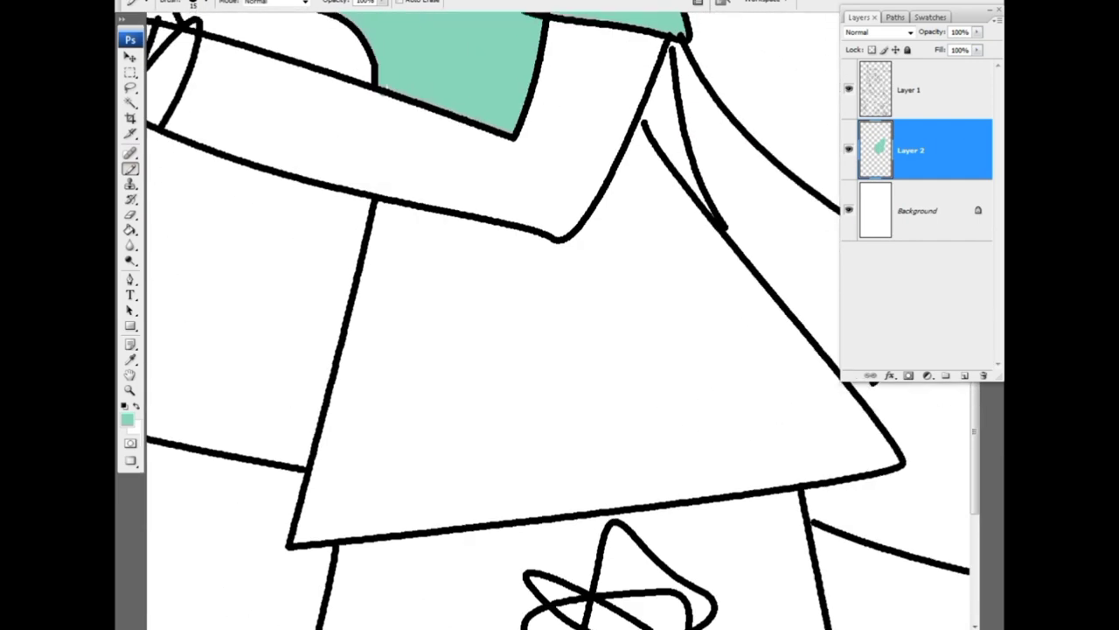
pyautogui.scroll(3, 670, 217)
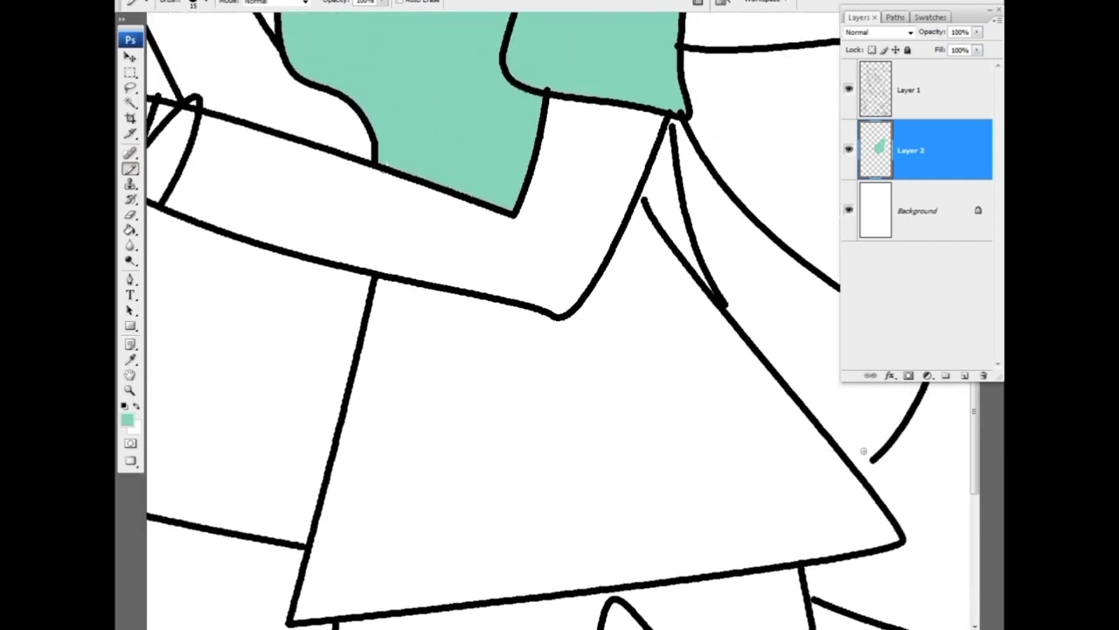
# - Brush over the gap in the apron outline, then fill the triangular apron mint green
pyautogui.moveTo(864, 450); pyautogui.dragTo(861, 461)
pyautogui.scroll(5, 647, 323)
pyautogui.scroll(5, 442, 175)
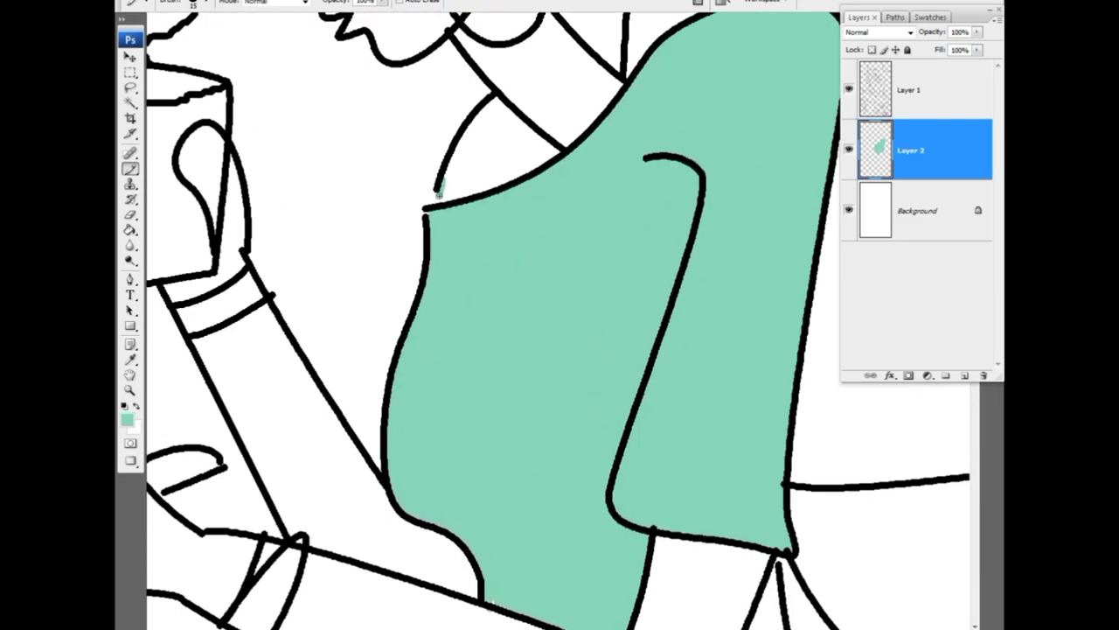
pyautogui.press('h')
pyautogui.click(438, 200)
pyautogui.hotkey('ctrl', '-')
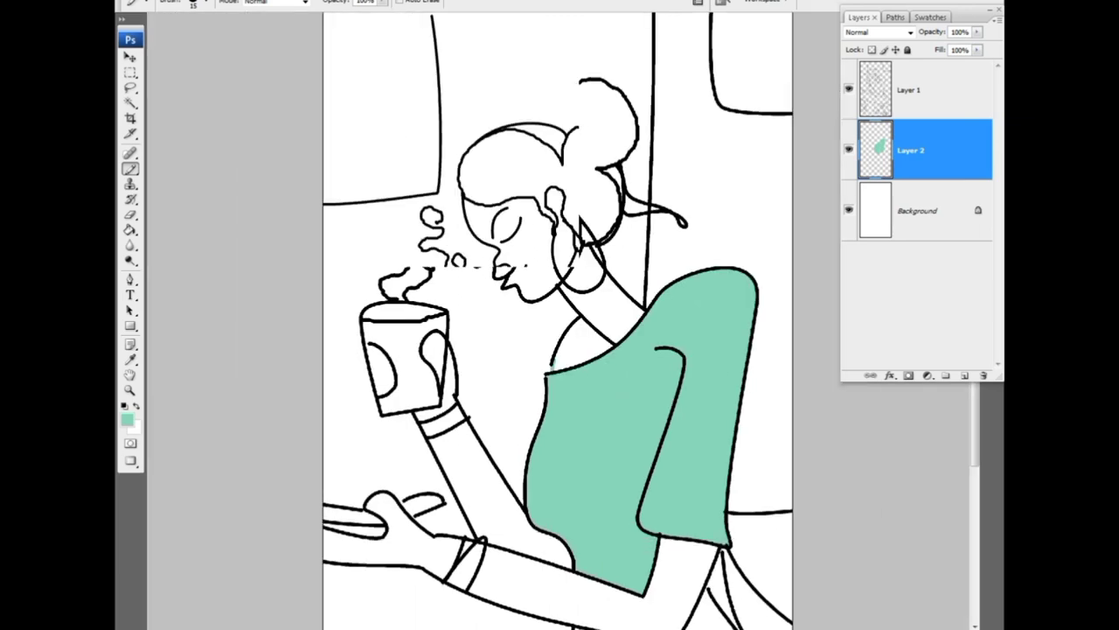
pyautogui.hotkey('ctrl', '-')
pyautogui.hotkey('ctrl', '-')
pyautogui.press('g')
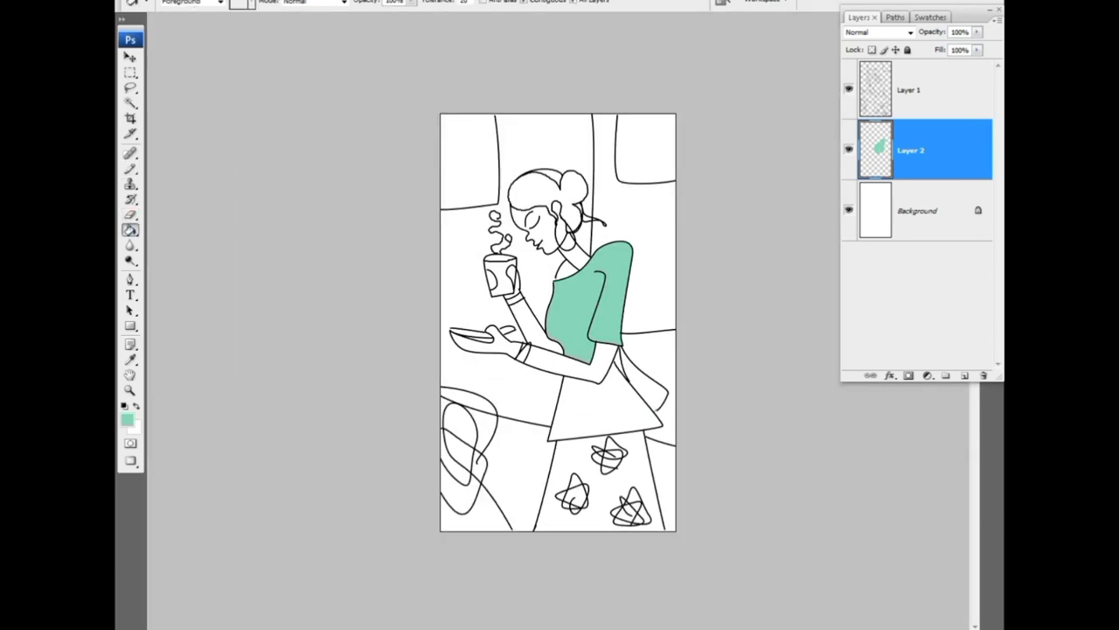
pyautogui.click(604, 406)
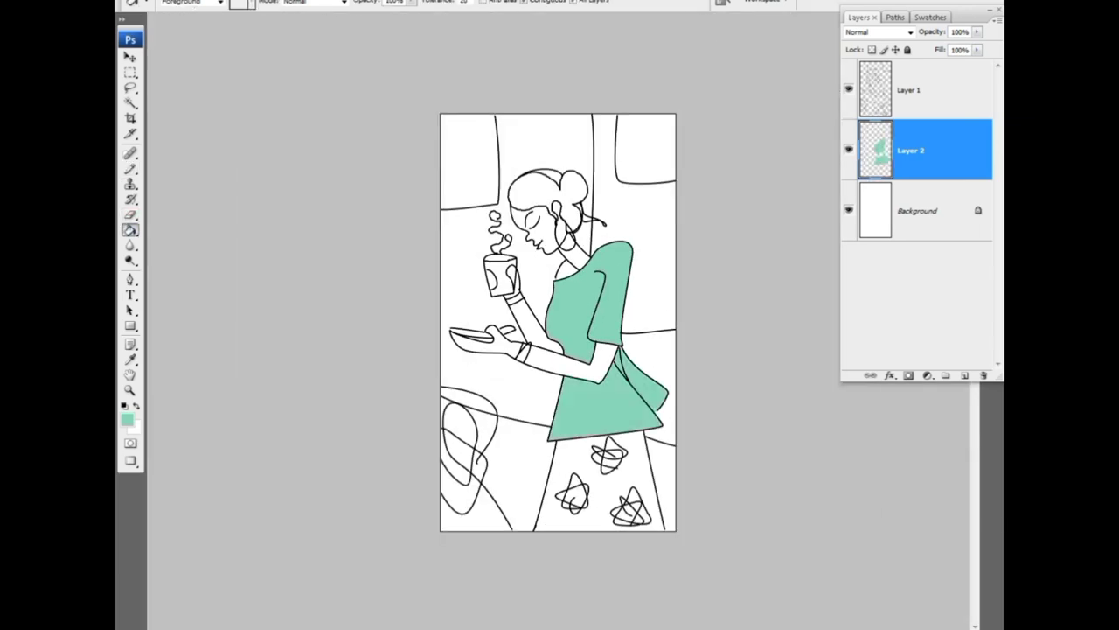
pyautogui.click(127, 420)
# - Switch to darker green 62b891 and try filling the lower dress, undoing both leaking fills
pyautogui.moveTo(335, 385); pyautogui.dragTo(349, 411)
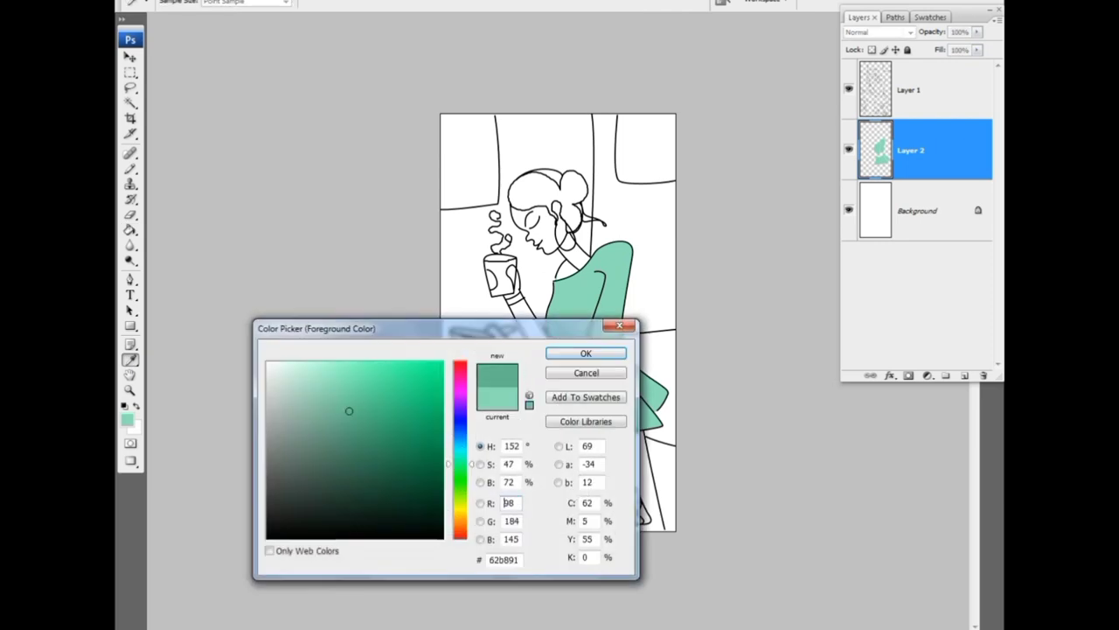
pyautogui.click(586, 353)
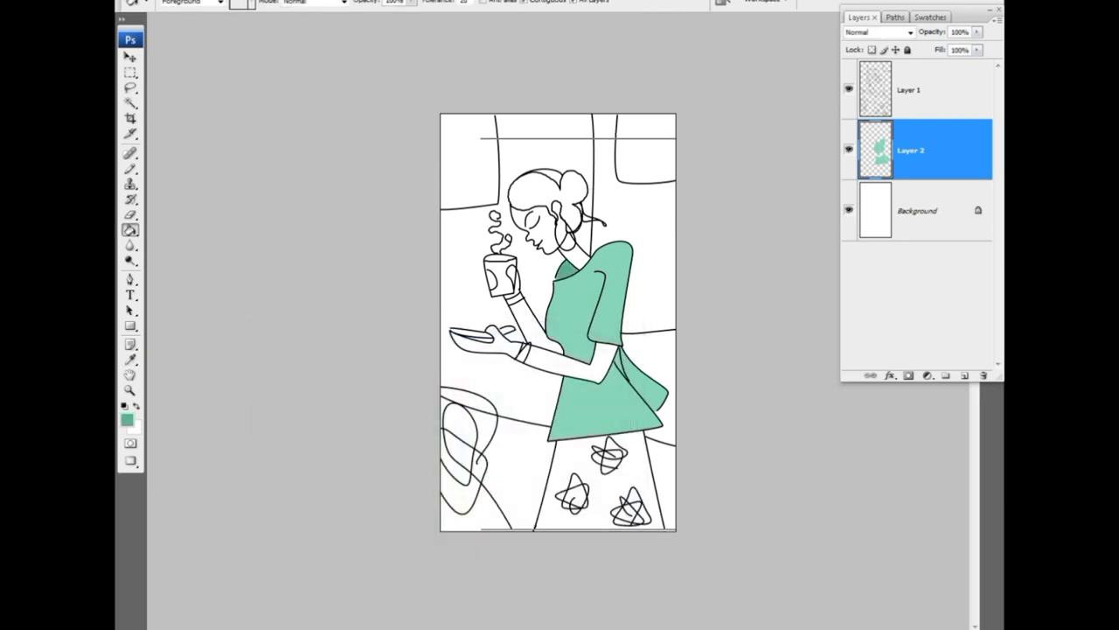
pyautogui.hotkey('ctrl', '+')
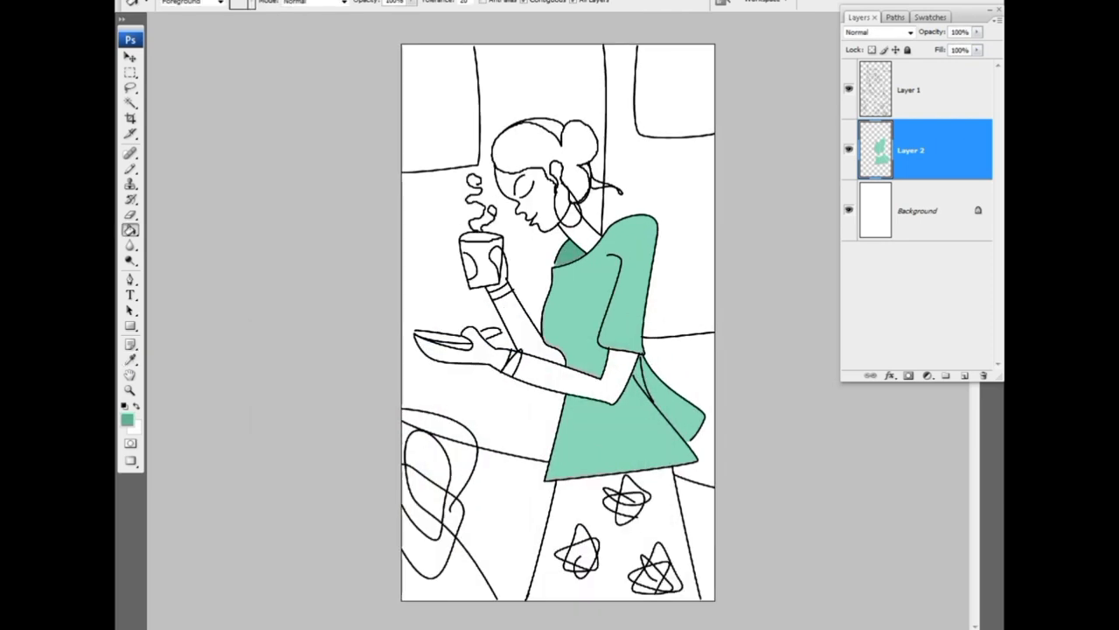
pyautogui.click(623, 429)
pyautogui.hotkey('ctrl', 'z')
pyautogui.press('b')
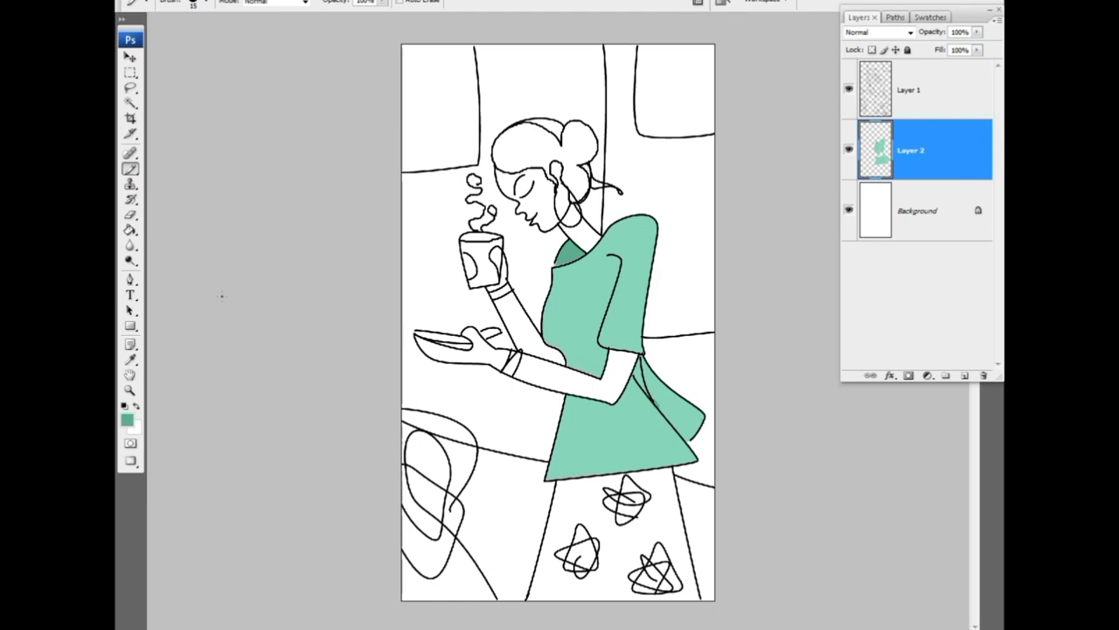
pyautogui.press('g')
pyautogui.click(625, 429)
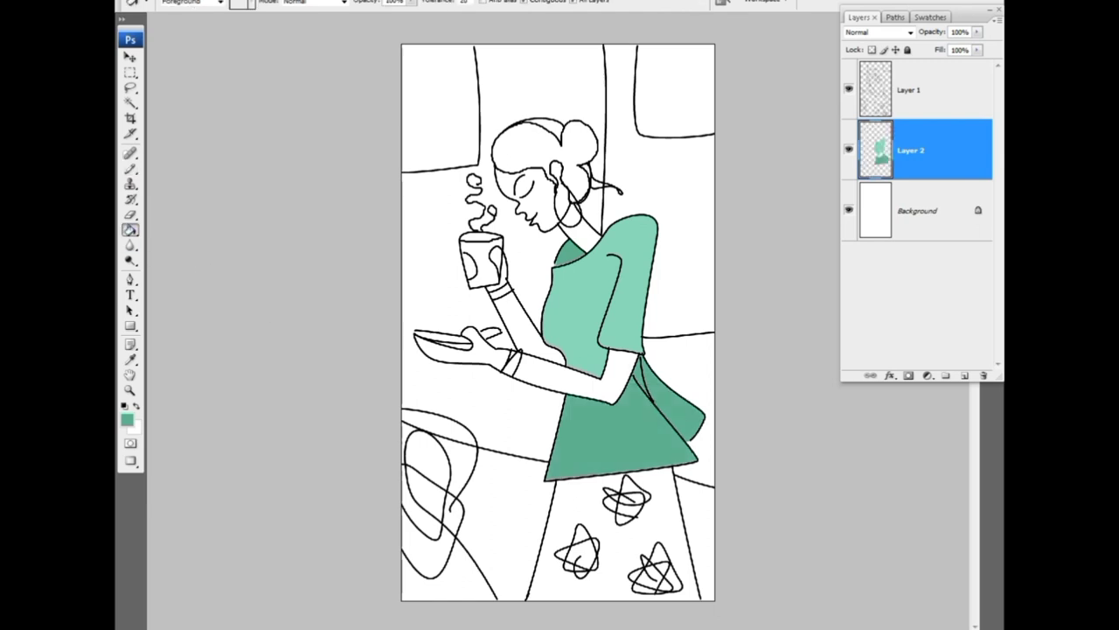
pyautogui.hotkey('ctrl', 'z')
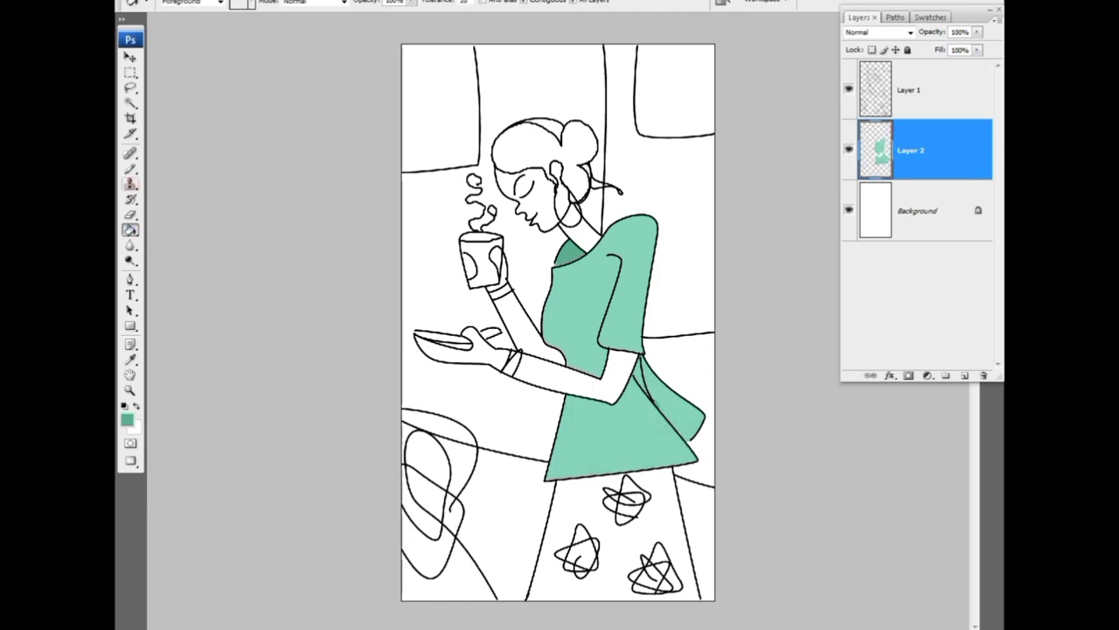
# - Zoom in to inspect the sash behind the arm, then fill the back flap darker green
pyautogui.press('b')
pyautogui.hotkey('ctrl', '+')
pyautogui.hotkey('ctrl', '+')
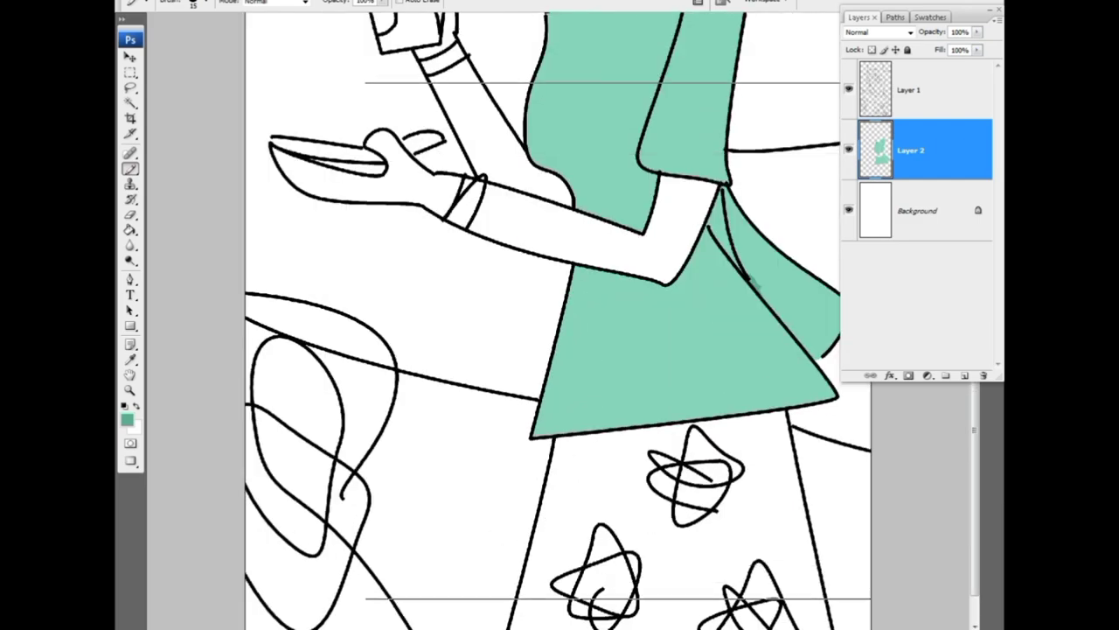
pyautogui.hotkey('ctrl', '+')
pyautogui.scroll(2, 560, 349)
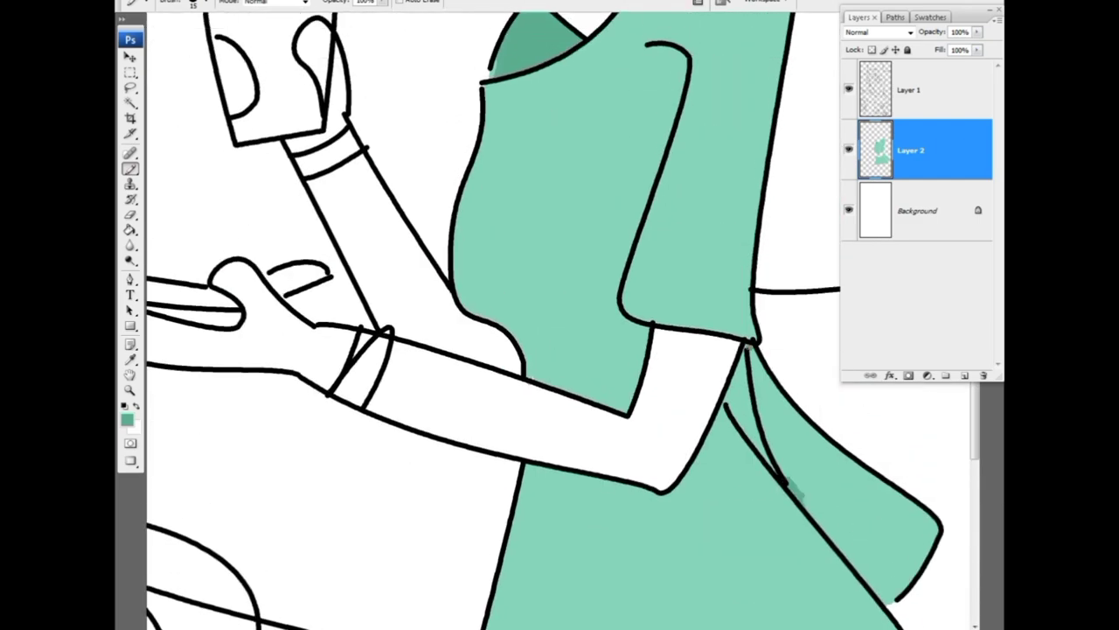
pyautogui.moveTo(291, 117); pyautogui.dragTo(872, 554)
pyautogui.hotkey('ctrl', '-')
pyautogui.hotkey('ctrl', '-')
pyautogui.hotkey('ctrl', '-')
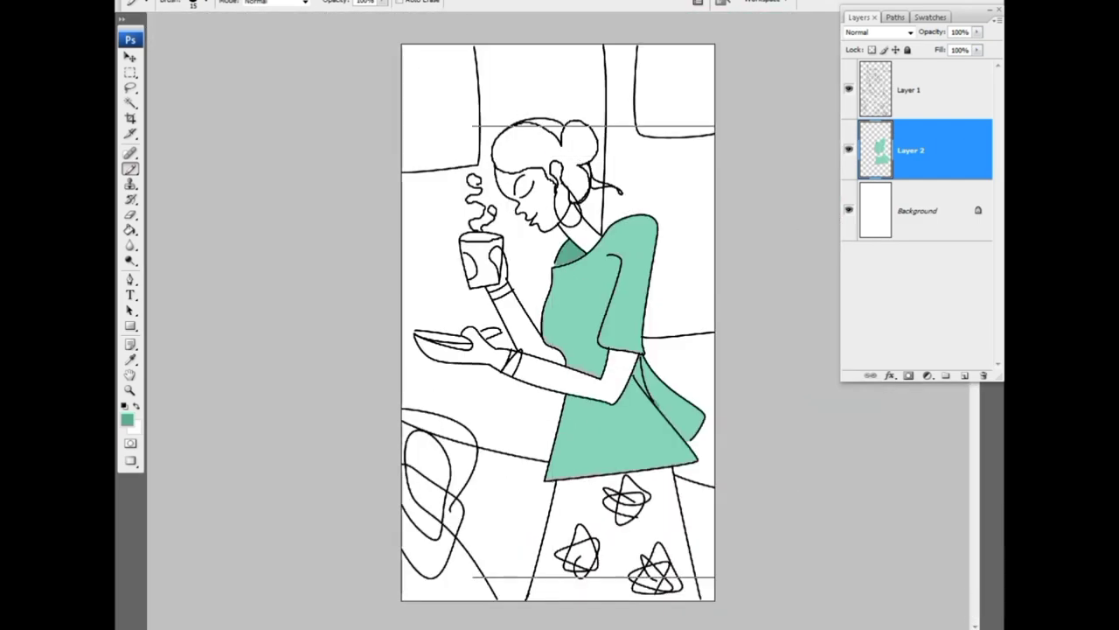
pyautogui.hotkey('ctrl', '-')
pyautogui.press('g')
pyautogui.click(651, 384)
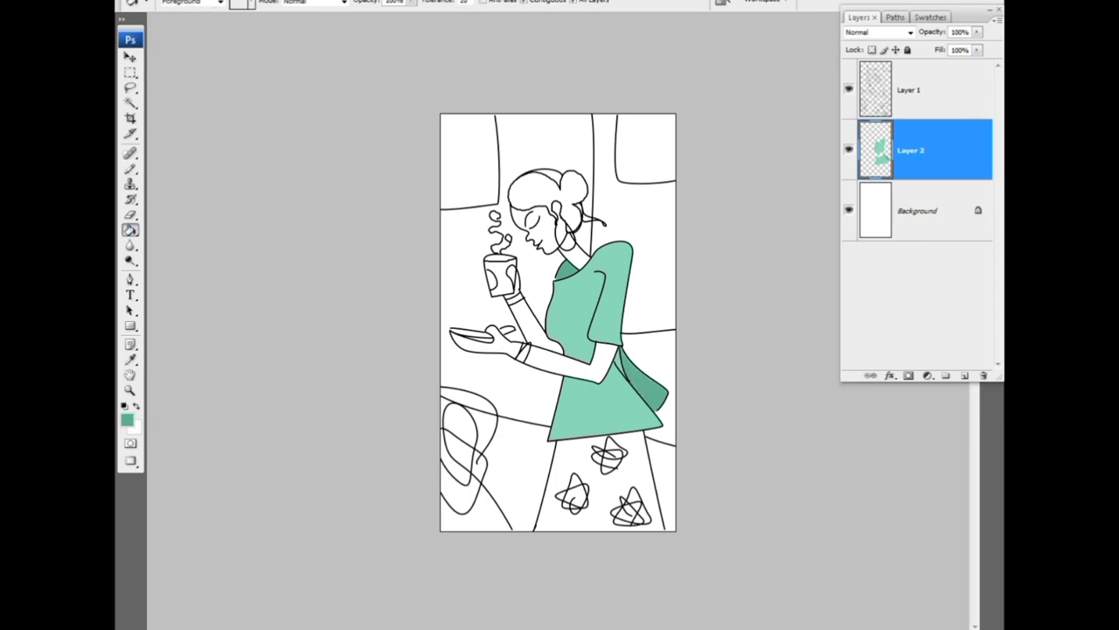
pyautogui.hotkey('ctrl', '+')
# - Set the foreground colour to tan, RGB 219/184/124
pyautogui.press('i')
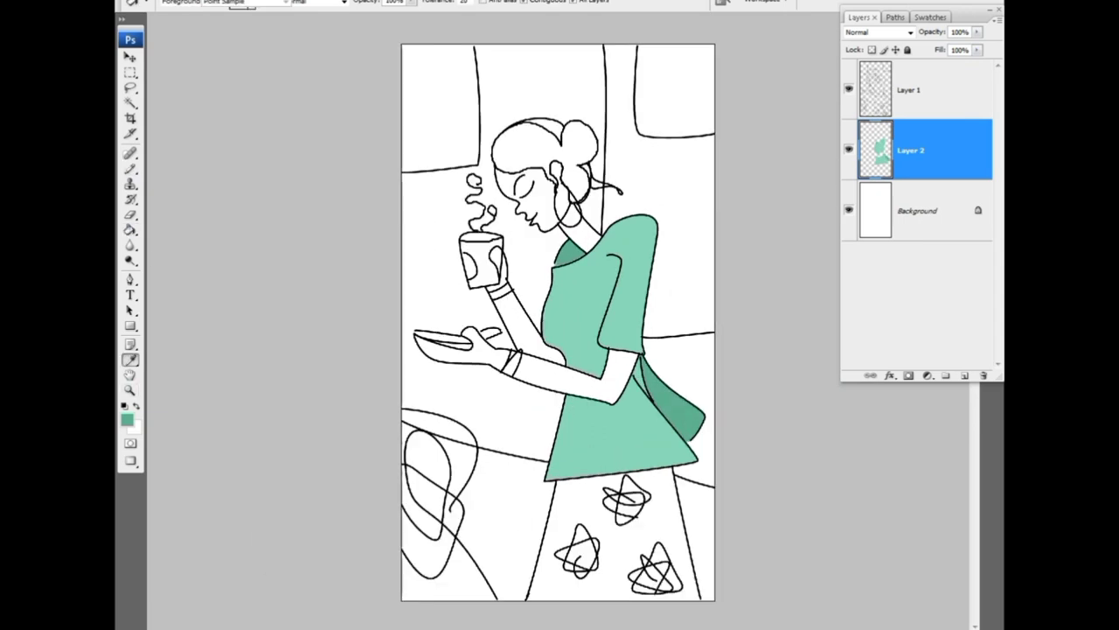
pyautogui.click(126, 420)
pyautogui.write('219')
pyautogui.press('Tab')
pyautogui.press('Tab')
pyautogui.write('124')
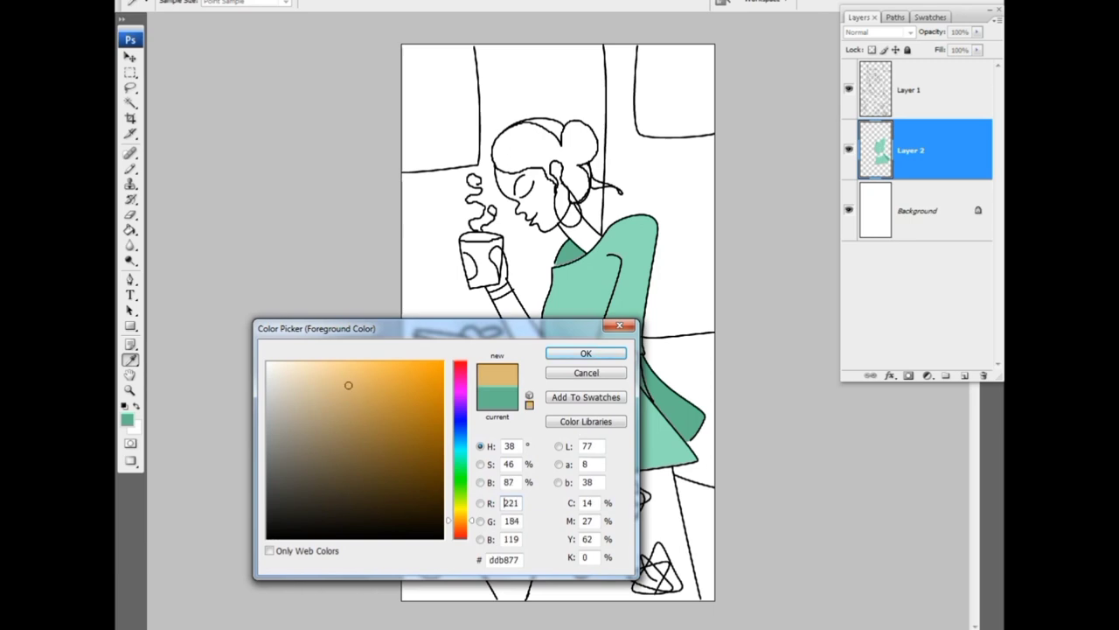
pyautogui.press('Return')
# - Fill the star-patterned skirt with tan, redoing the fill after undoing the first attempt
pyautogui.press('g')
pyautogui.click(664, 524)
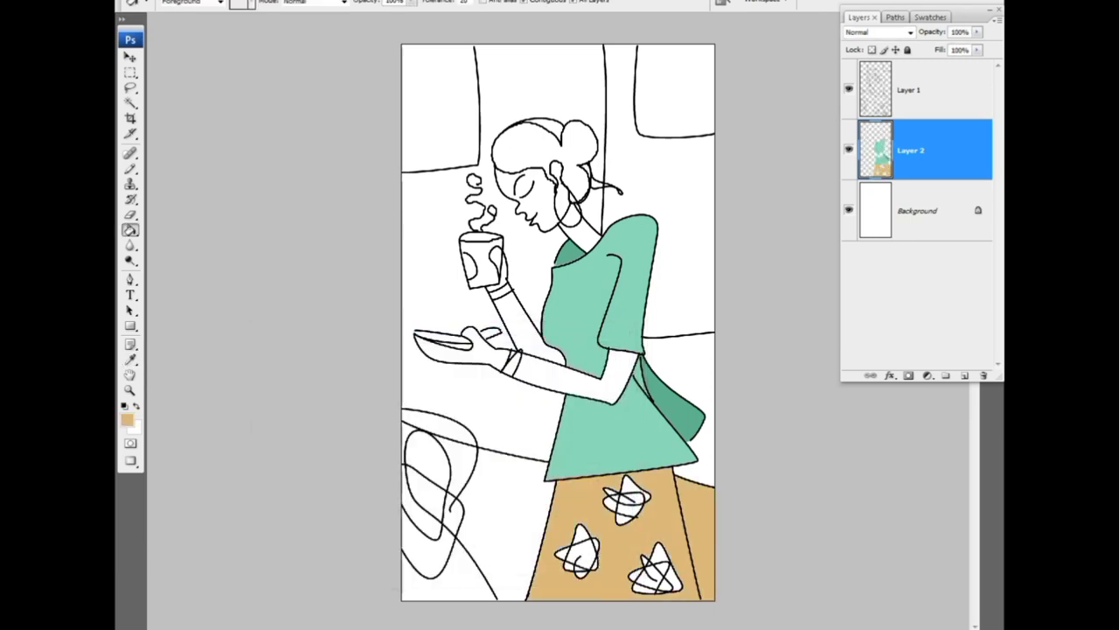
pyautogui.hotkey('ctrl', 'z')
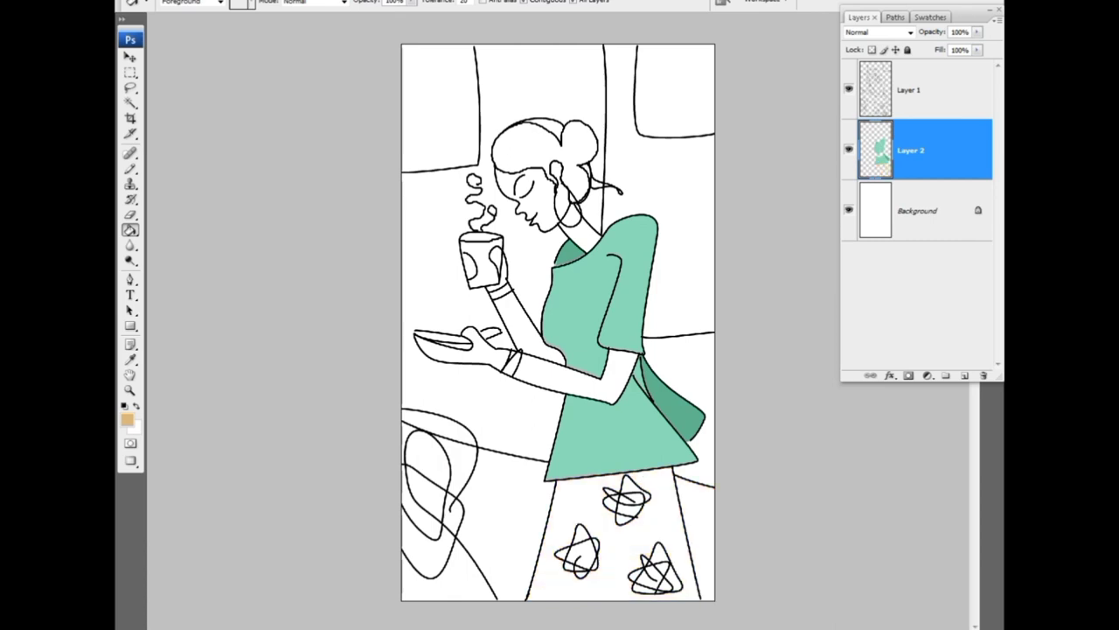
pyautogui.press('b')
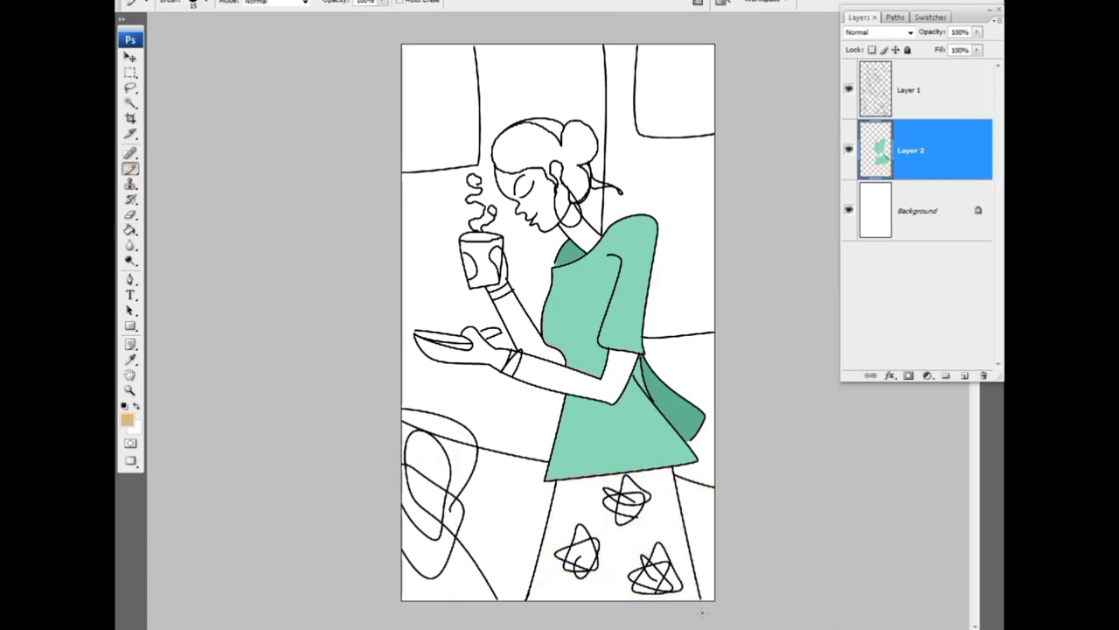
pyautogui.press('g')
pyautogui.click(696, 593)
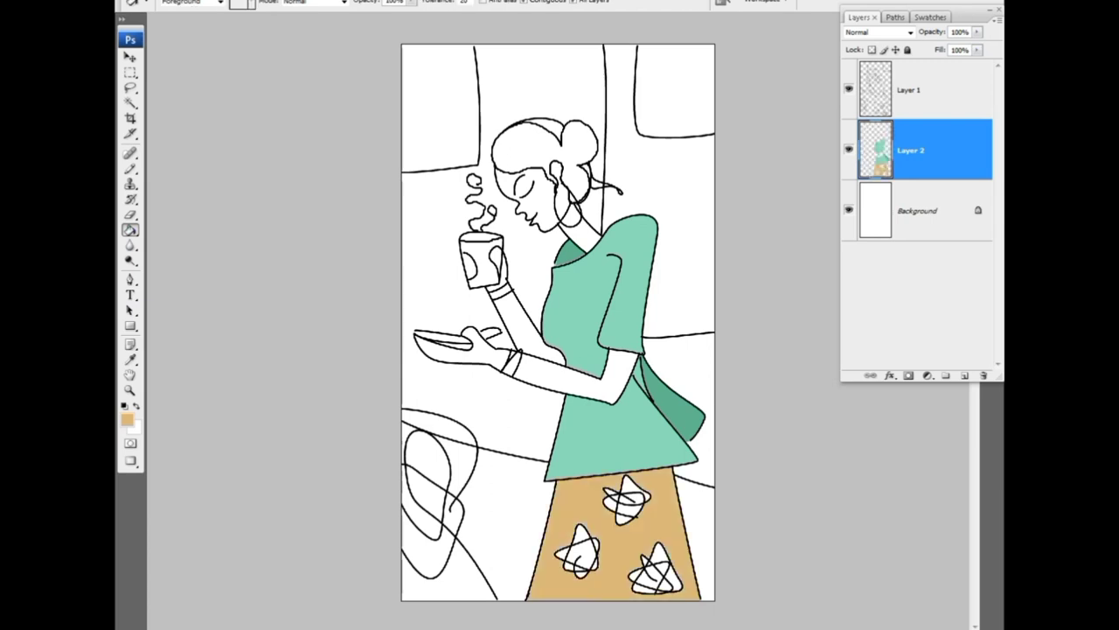
# - Choose a pale lavender as the foreground colour
pyautogui.press('i')
pyautogui.click(127, 419)
pyautogui.click(460, 427)
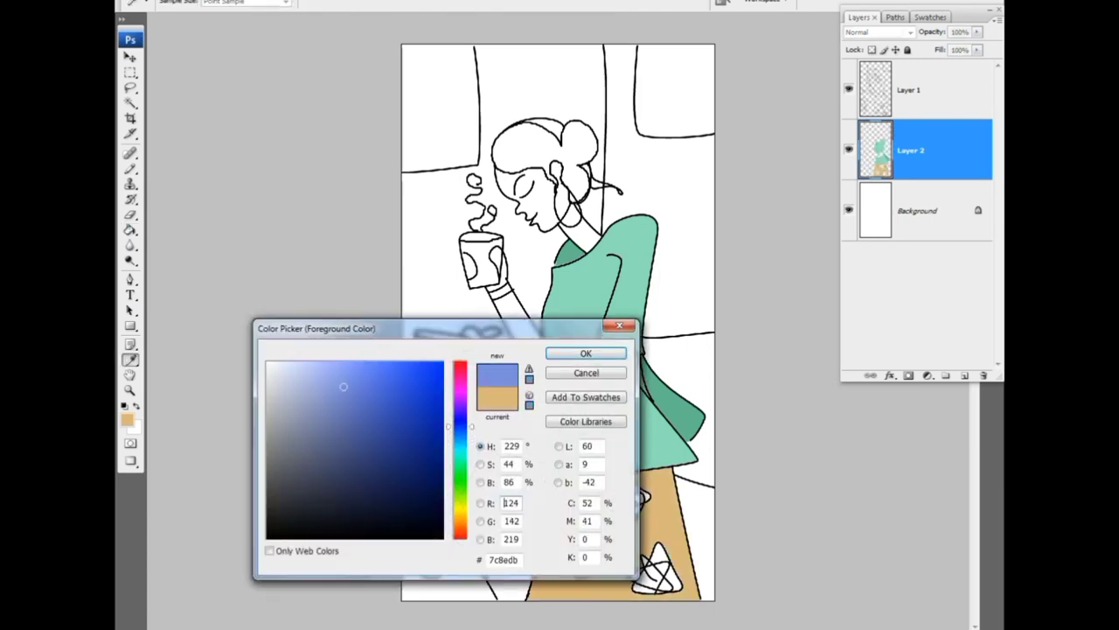
pyautogui.moveTo(460, 426); pyautogui.dragTo(460, 408)
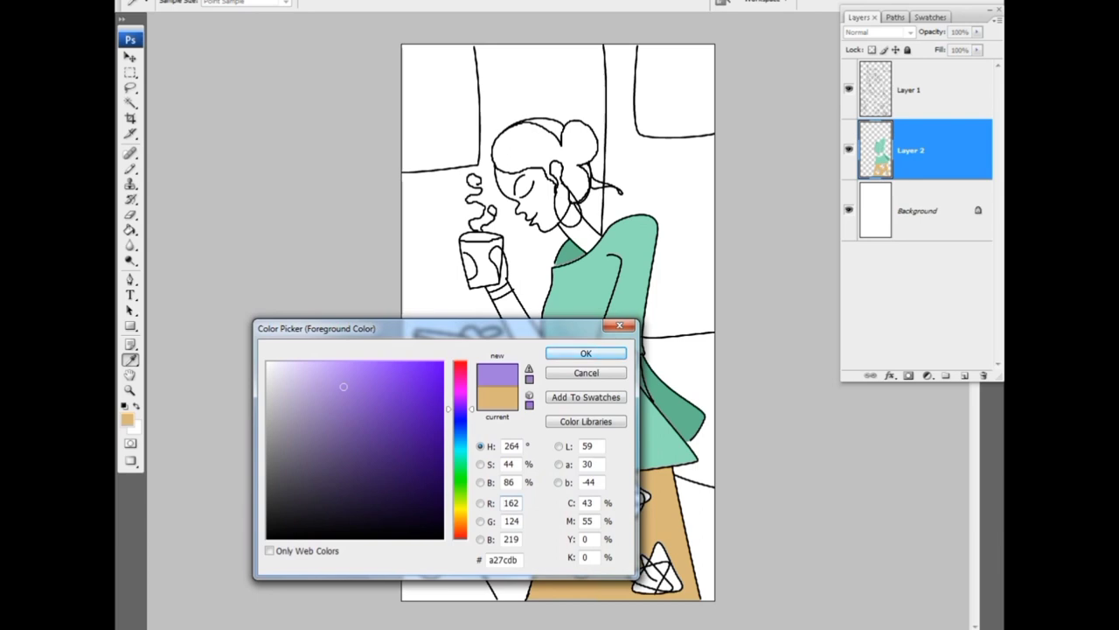
pyautogui.moveTo(344, 387); pyautogui.dragTo(307, 380)
pyautogui.press('Return')
# - Fill the lower background on both sides of the skirt and every loop gap with lavender
pyautogui.press('g')
pyautogui.click(498, 524)
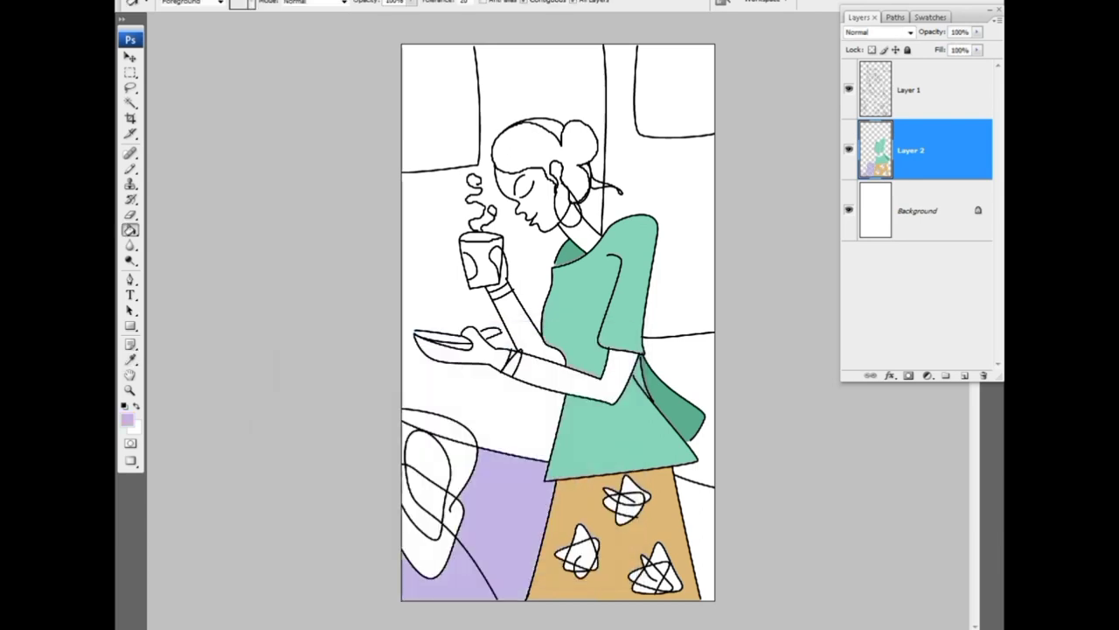
pyautogui.click(697, 533)
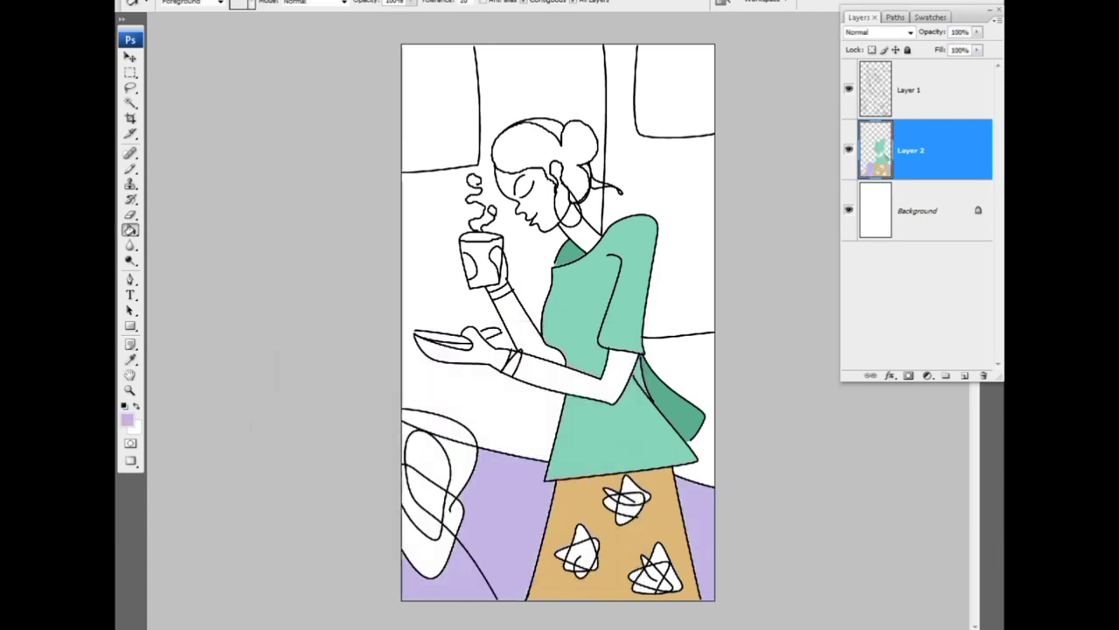
pyautogui.click(456, 463)
pyautogui.click(418, 502)
pyautogui.click(426, 546)
pyautogui.click(426, 456)
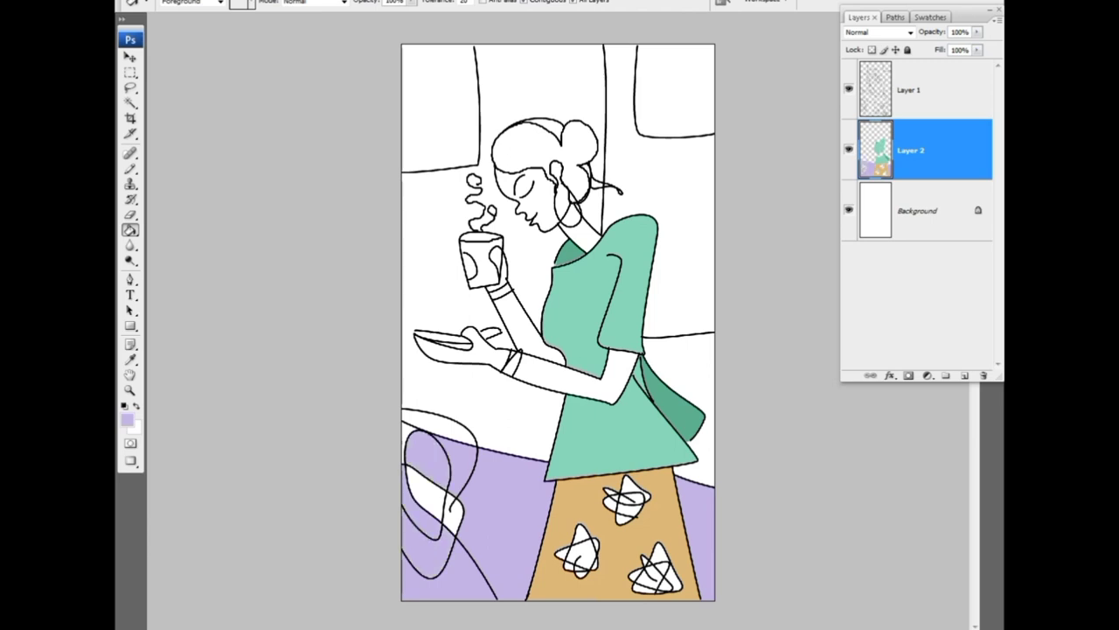
pyautogui.click(424, 494)
pyautogui.click(451, 512)
pyautogui.click(408, 443)
pyautogui.click(441, 428)
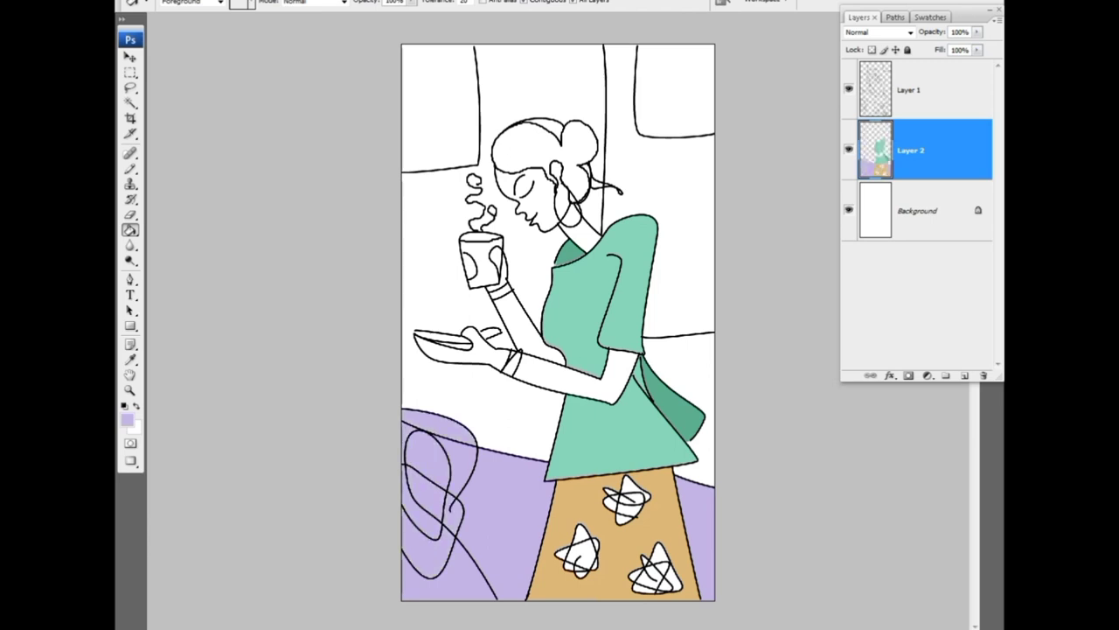
# - Set the background colour to a pale beige
pyautogui.press('i')
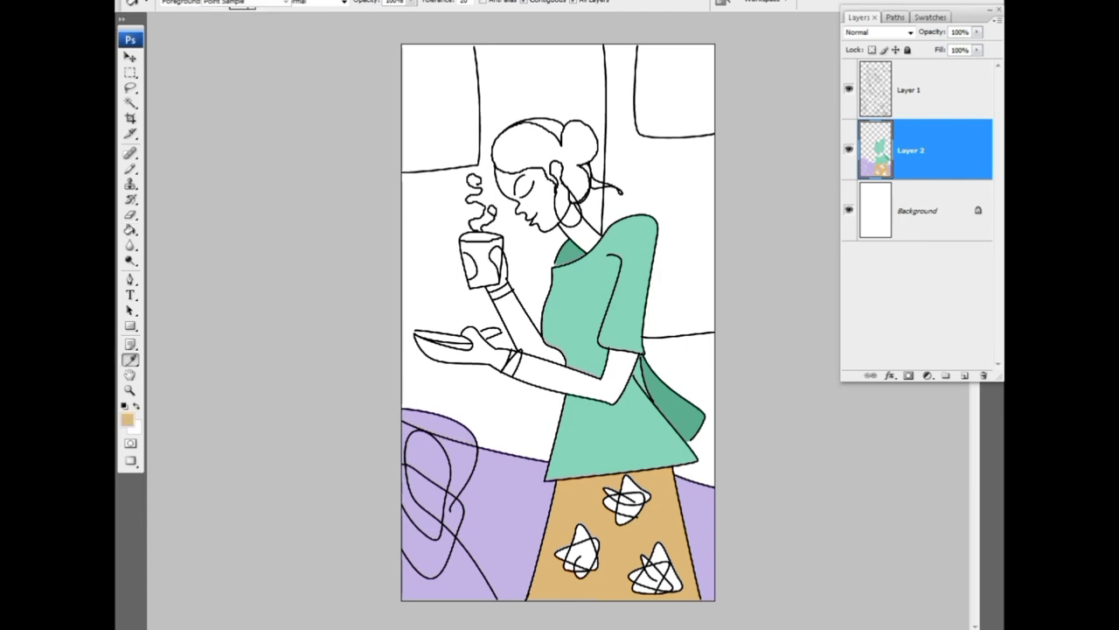
pyautogui.click(133, 425)
pyautogui.moveTo(289, 387); pyautogui.dragTo(281, 401)
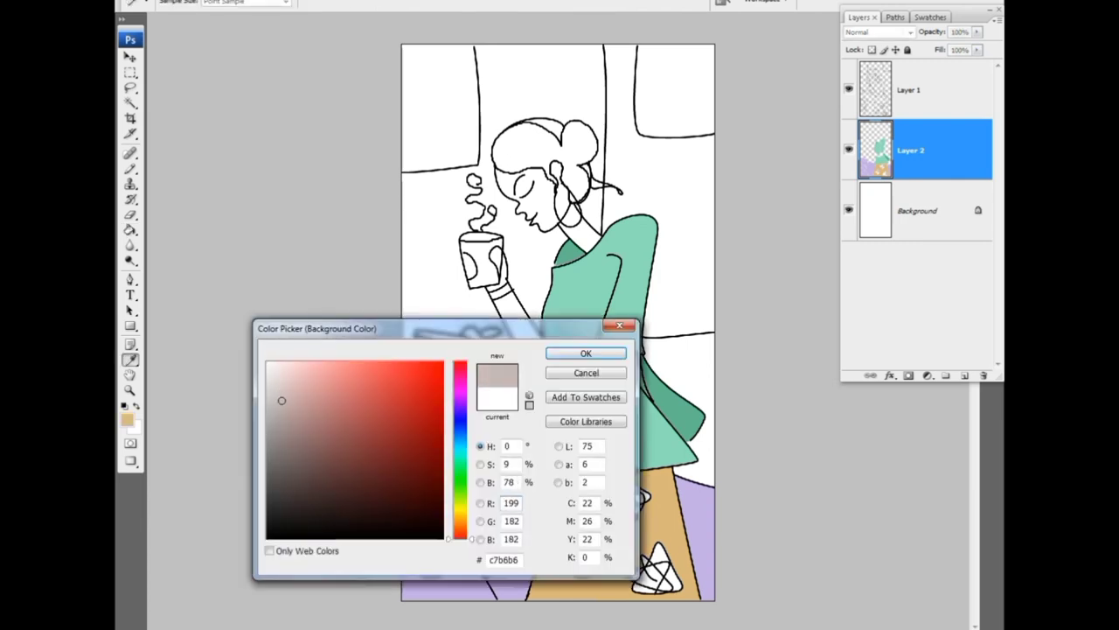
pyautogui.moveTo(460, 538)
pyautogui.mouseDown()
pyautogui.moveTo(460, 479)
pyautogui.moveTo(459, 517)
pyautogui.mouseUp()
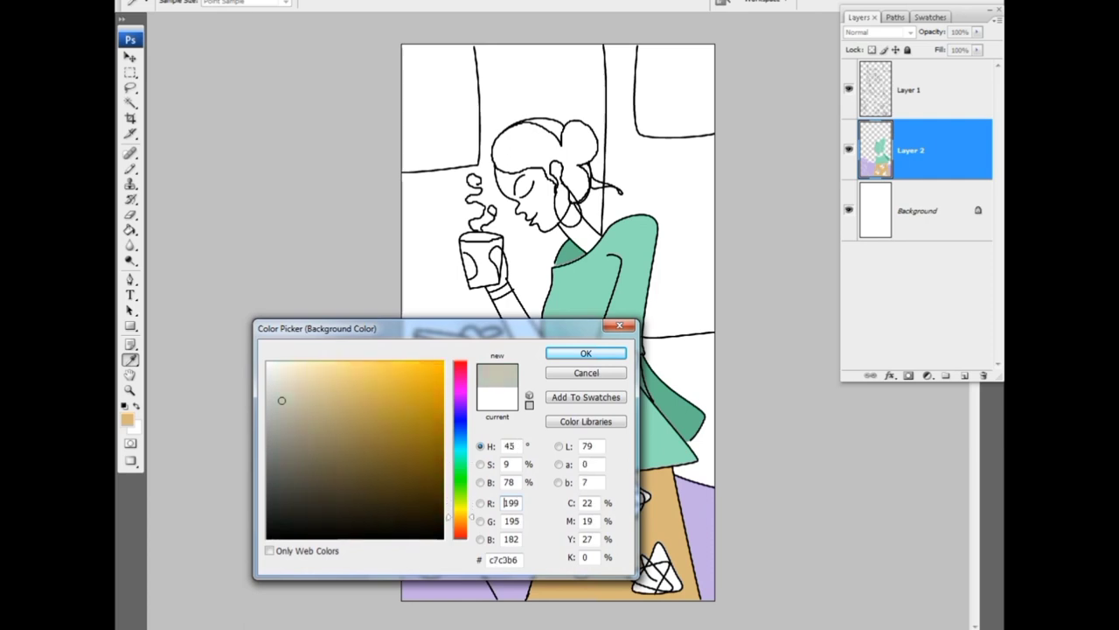
pyautogui.moveTo(282, 400)
pyautogui.mouseDown()
pyautogui.moveTo(285, 370)
pyautogui.moveTo(298, 377)
pyautogui.mouseUp()
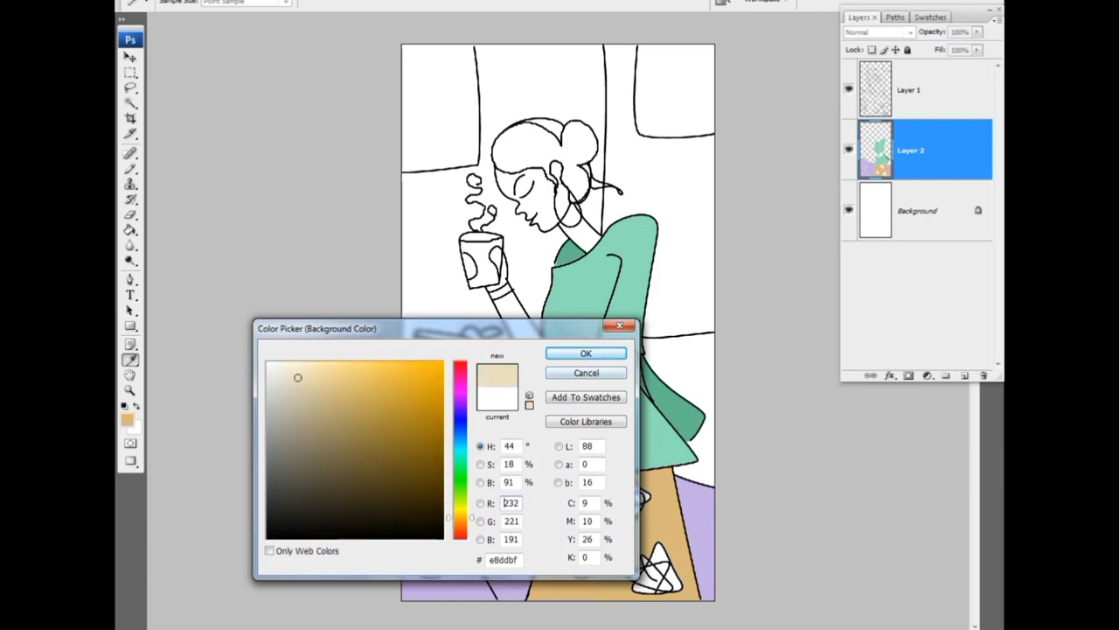
pyautogui.click(586, 354)
# - Fill the area behind the figure, right of the dress and the neck gap with tan
pyautogui.press('g')
pyautogui.click(446, 262)
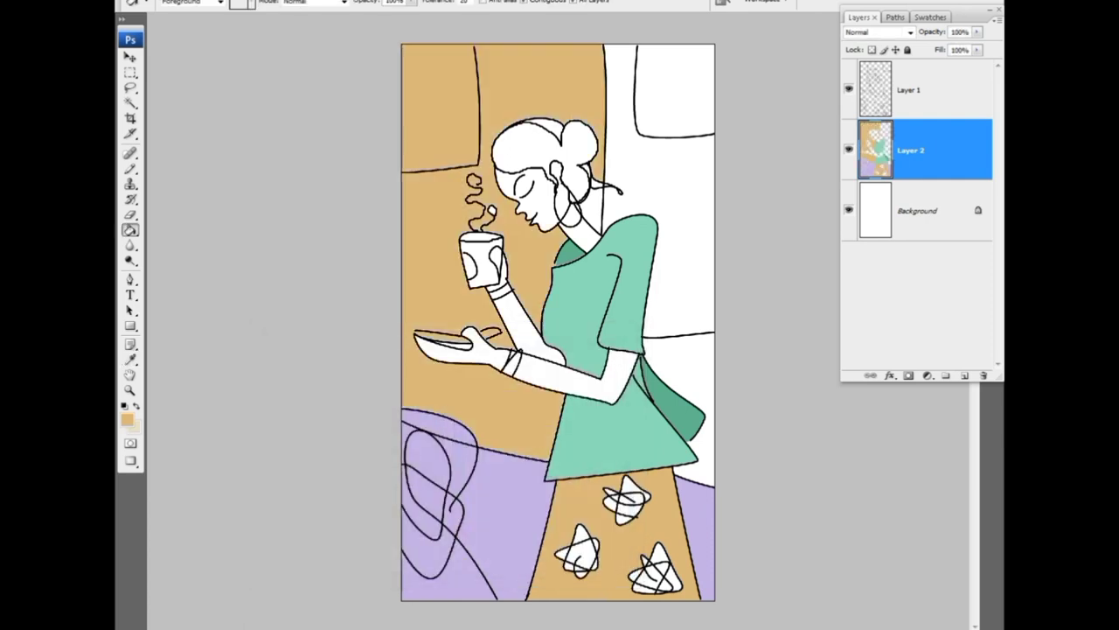
pyautogui.click(695, 367)
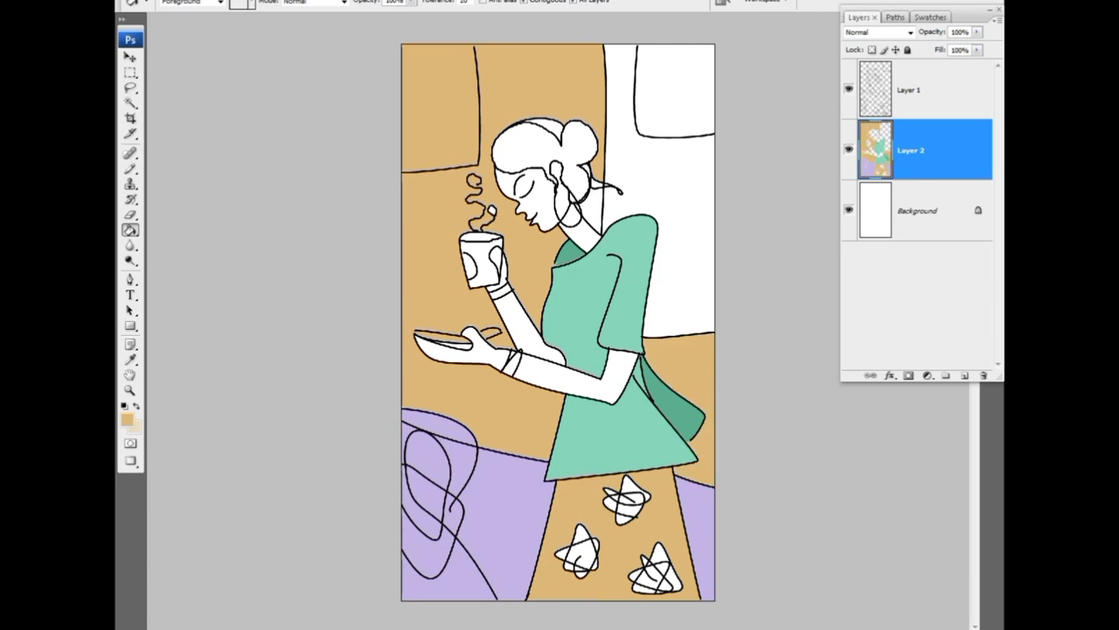
pyautogui.click(591, 208)
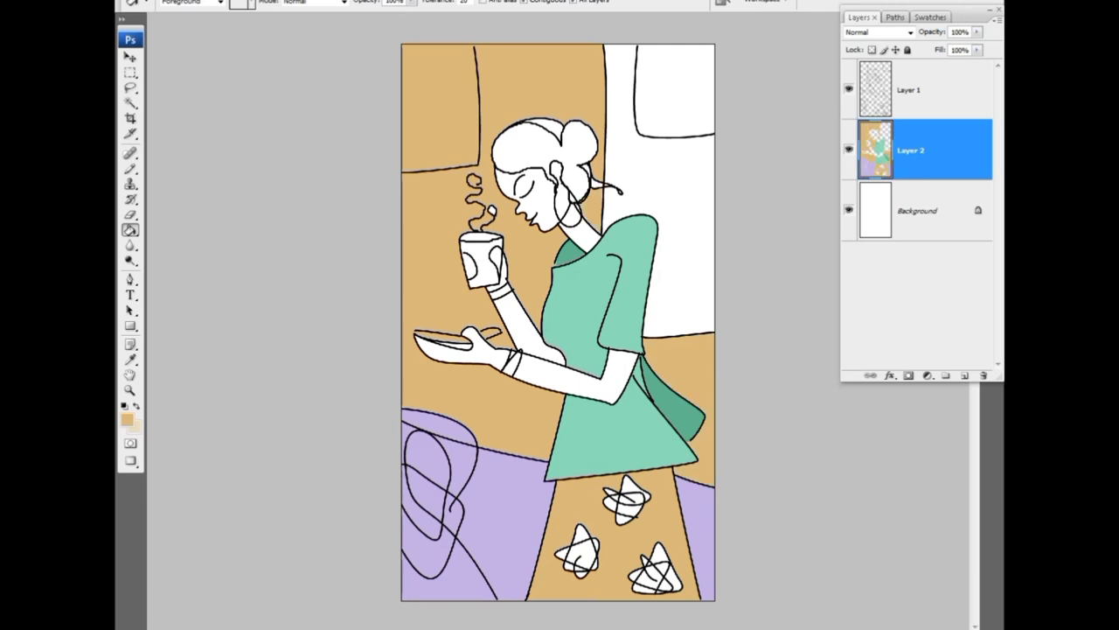
# - Brush a small light mark on the tan background, trying and undoing a white fill
pyautogui.press('x')
pyautogui.click(130, 168)
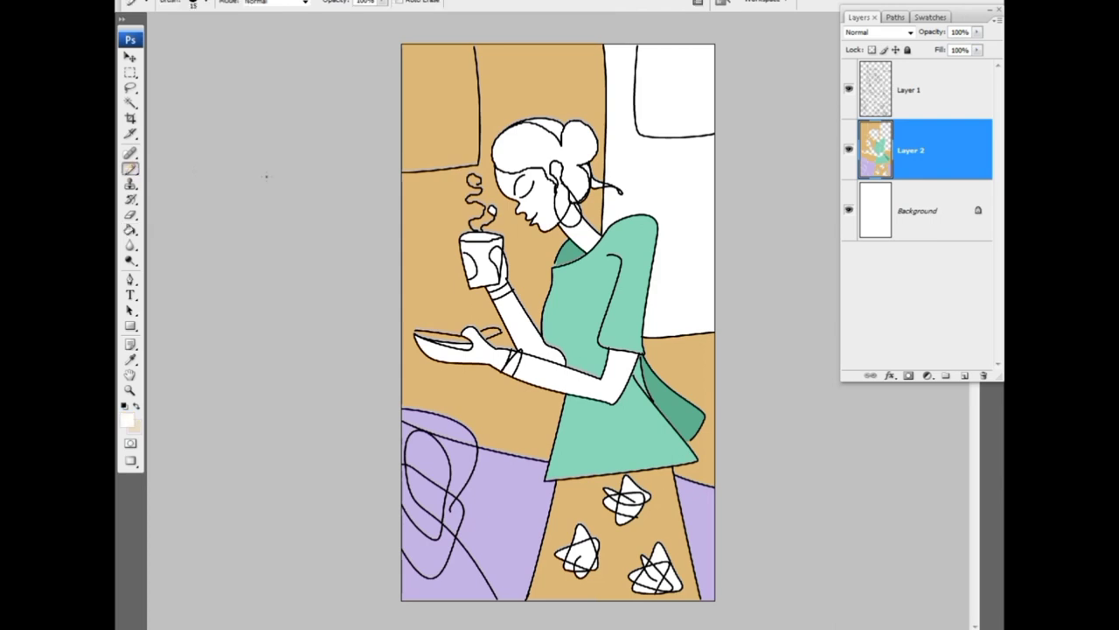
pyautogui.moveTo(402, 160); pyautogui.dragTo(407, 168)
pyautogui.press('g')
pyautogui.click(468, 54)
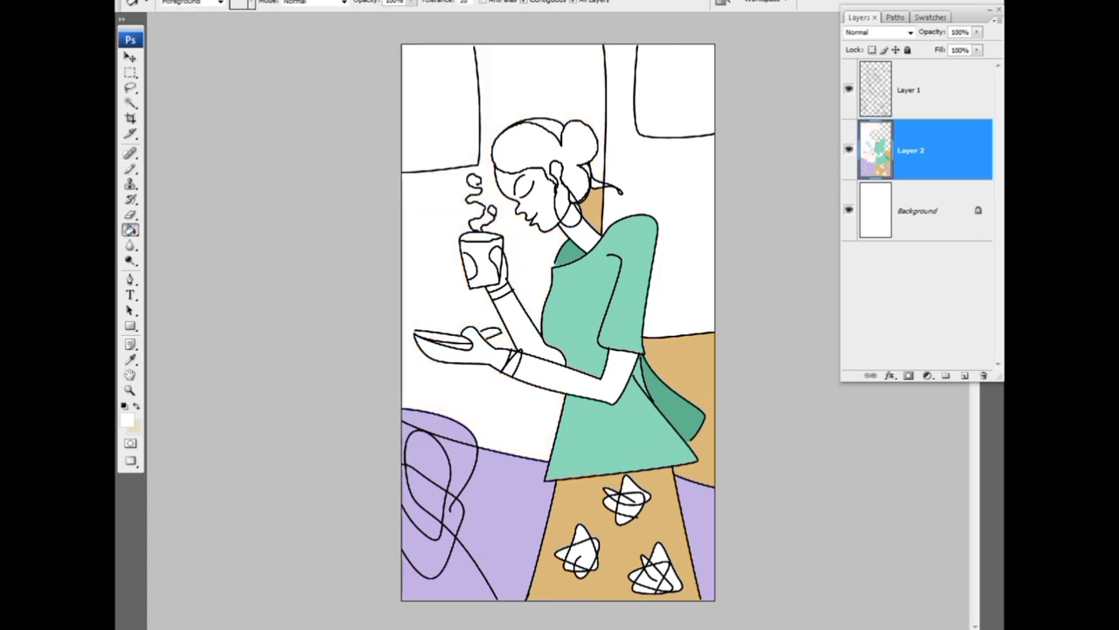
pyautogui.hotkey('ctrl', 'z')
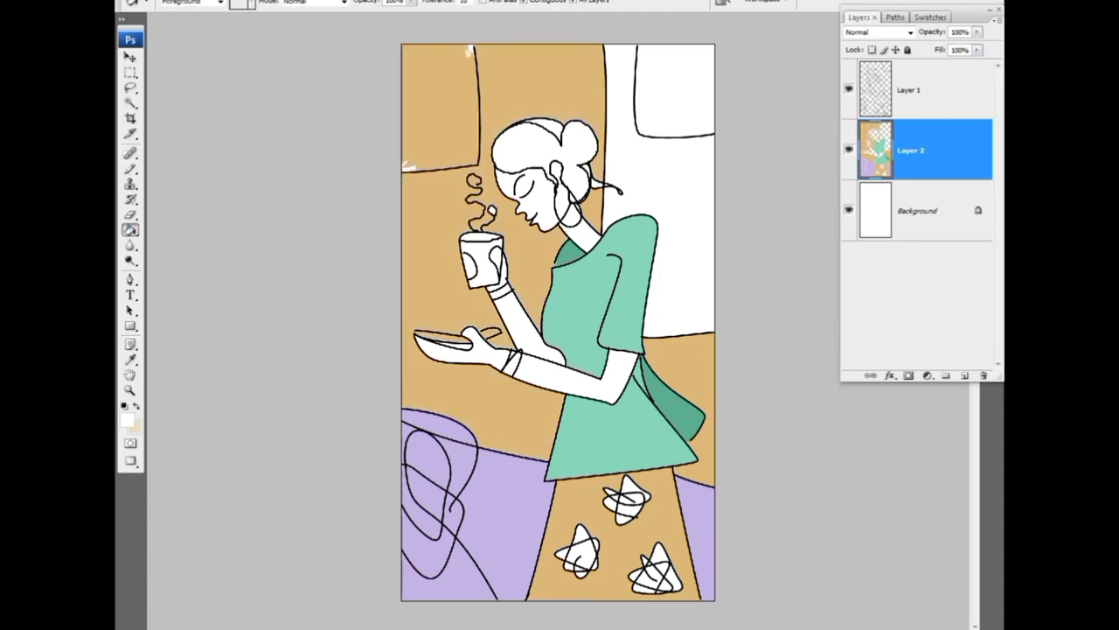
# - Cover the stray light marks with a fill and zoom in on the illustration
pyautogui.scroll(2, 505, 57)
pyautogui.scroll(2, 505, 56)
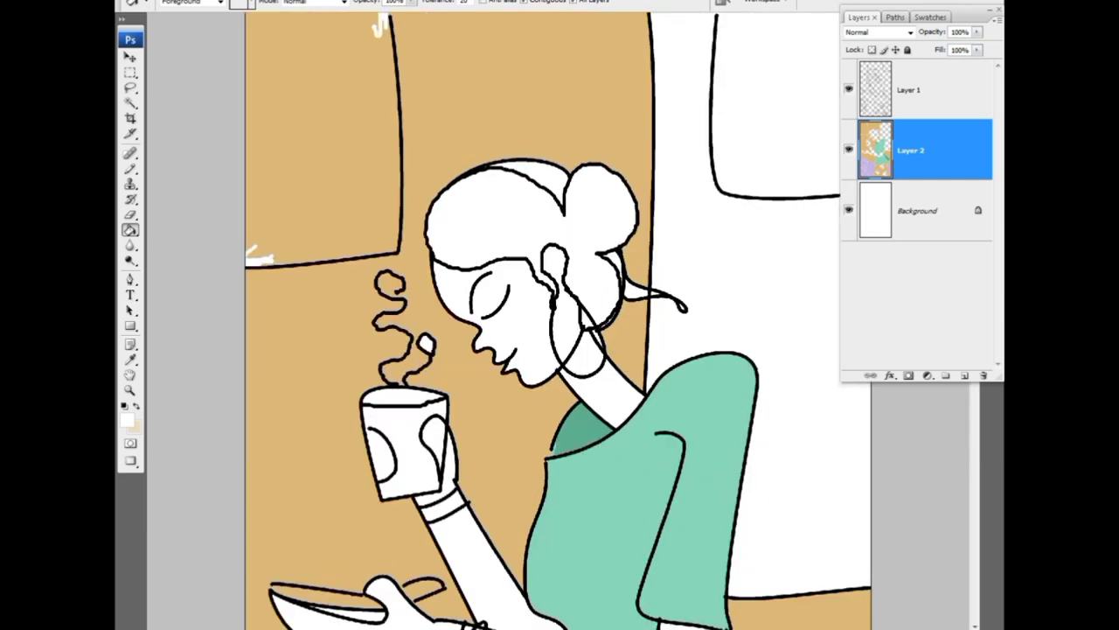
pyautogui.scroll(3, 505, 57)
pyautogui.hscroll(-1, 376, 19)
pyautogui.press('b')
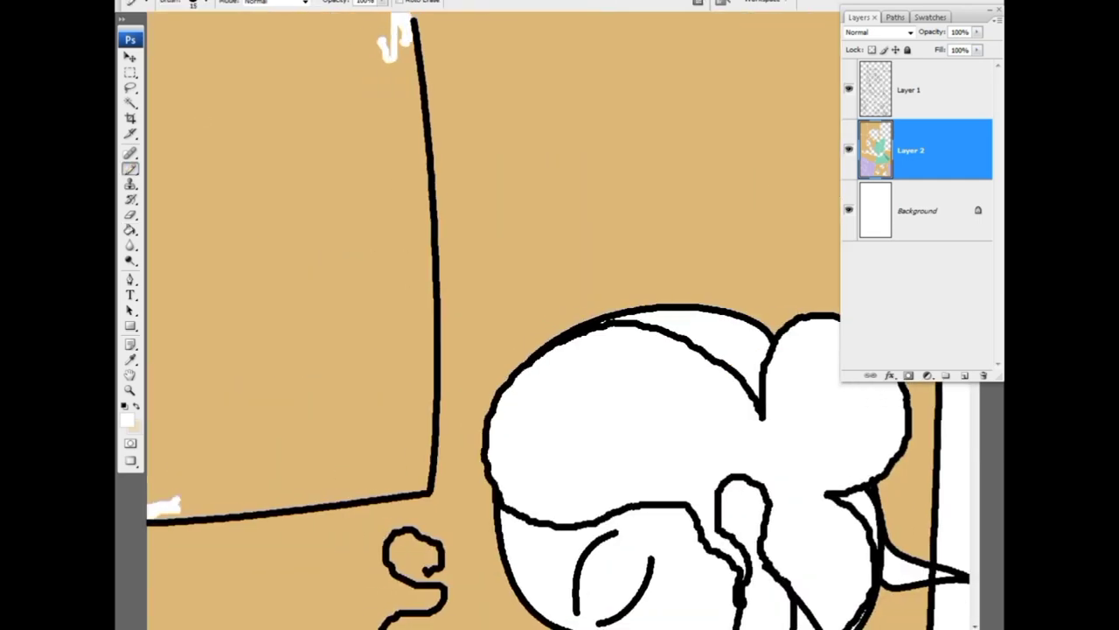
pyautogui.press('g')
pyautogui.click(338, 51)
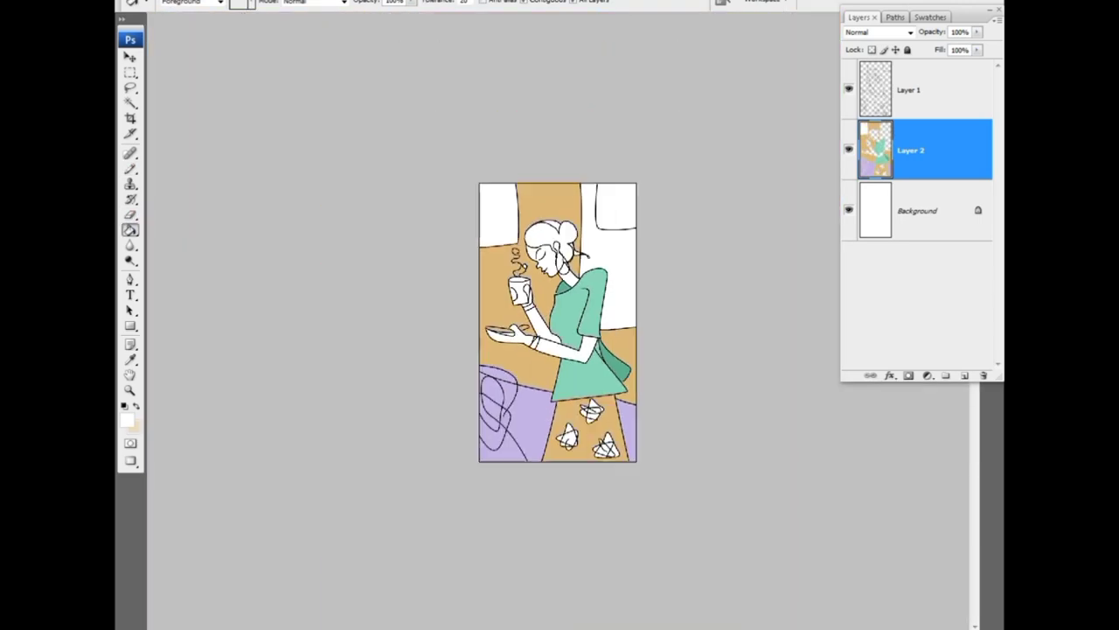
pyautogui.hotkey('ctrl', '+')
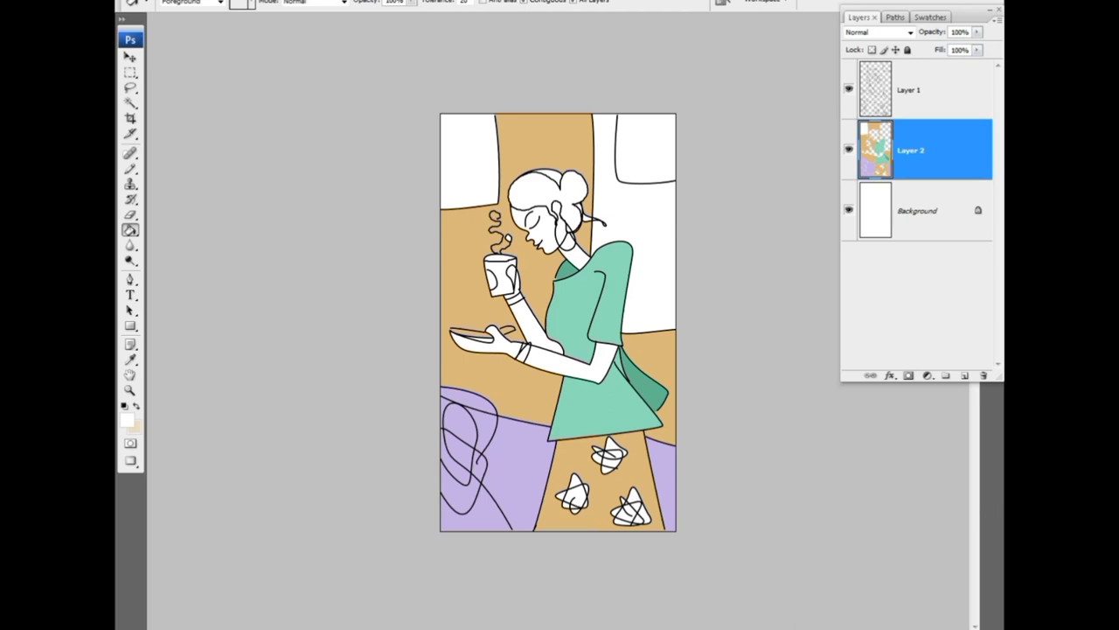
# - Set the foreground colour to olive green 9dc66d for the right-hand white panel
pyautogui.press('i')
pyautogui.click(127, 419)
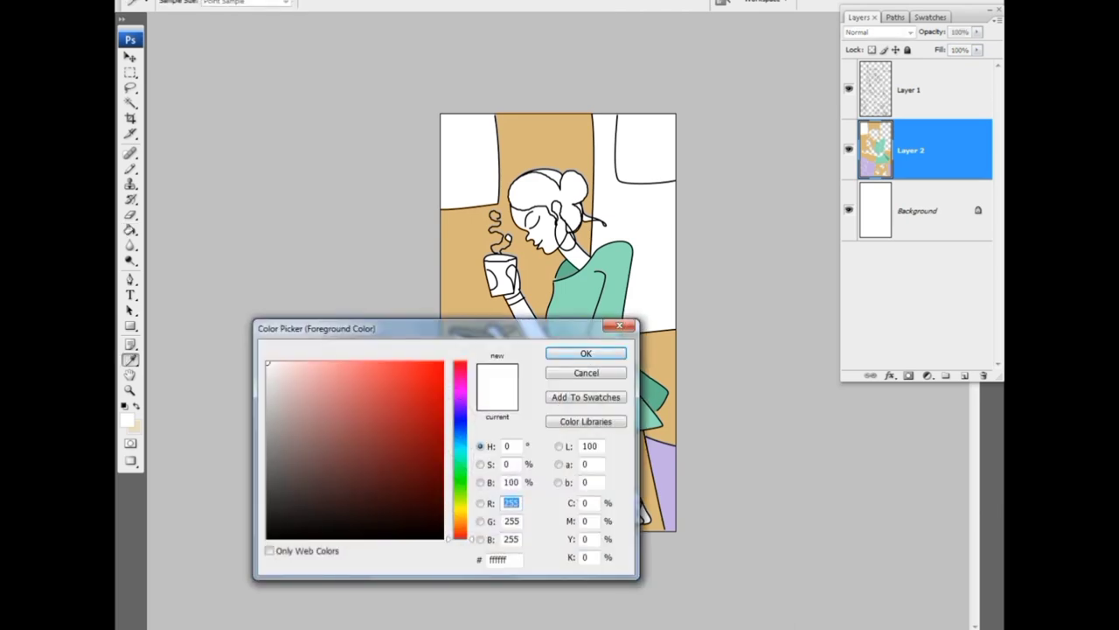
pyautogui.write('115')
pyautogui.press('Tab')
pyautogui.write('208')
pyautogui.press('Tab')
pyautogui.write('185')
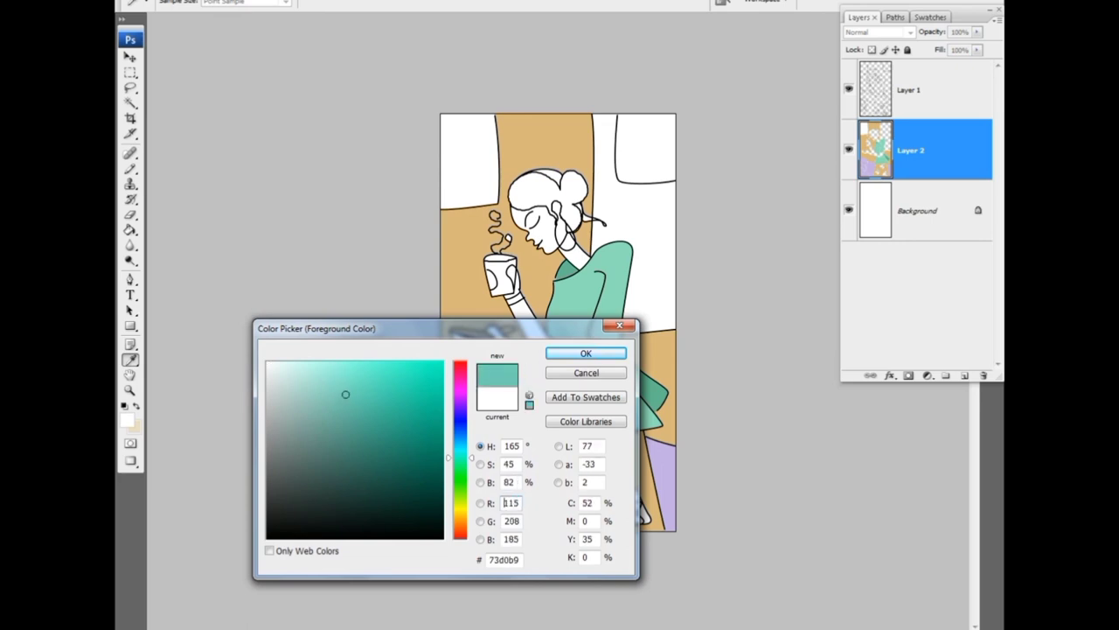
pyautogui.write('6dc6b0')
pyautogui.moveTo(460, 458); pyautogui.dragTo(460, 398)
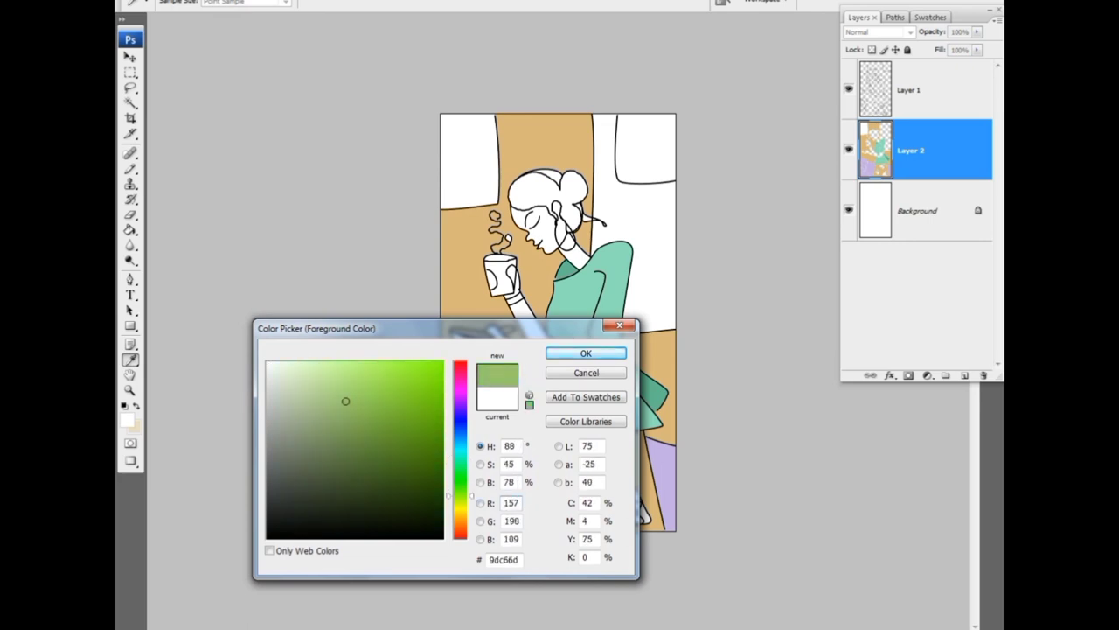
pyautogui.click(586, 352)
pyautogui.press('g')
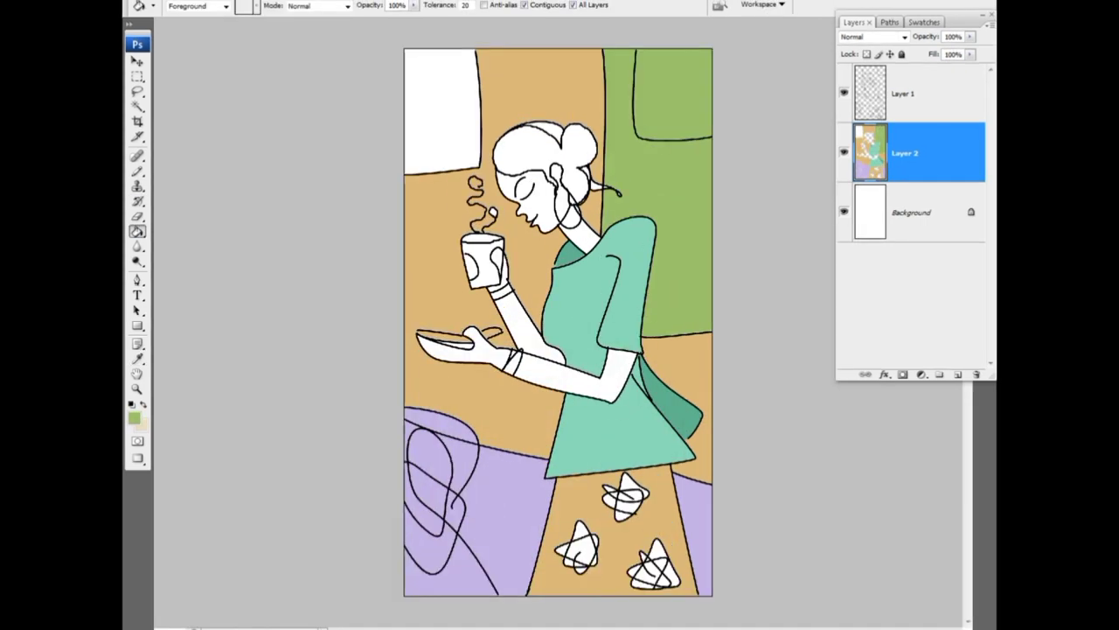
pyautogui.click(134, 417)
# - Fill the top-left white panel with light blue
pyautogui.click(305, 367)
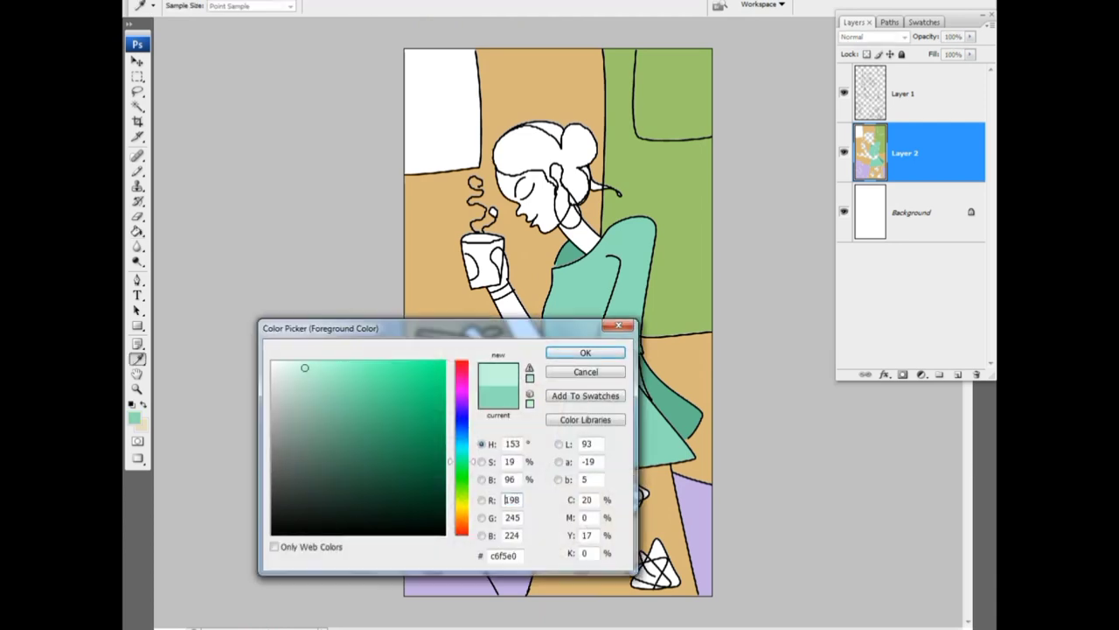
pyautogui.click(461, 428)
pyautogui.click(586, 353)
pyautogui.press('g')
pyautogui.click(437, 109)
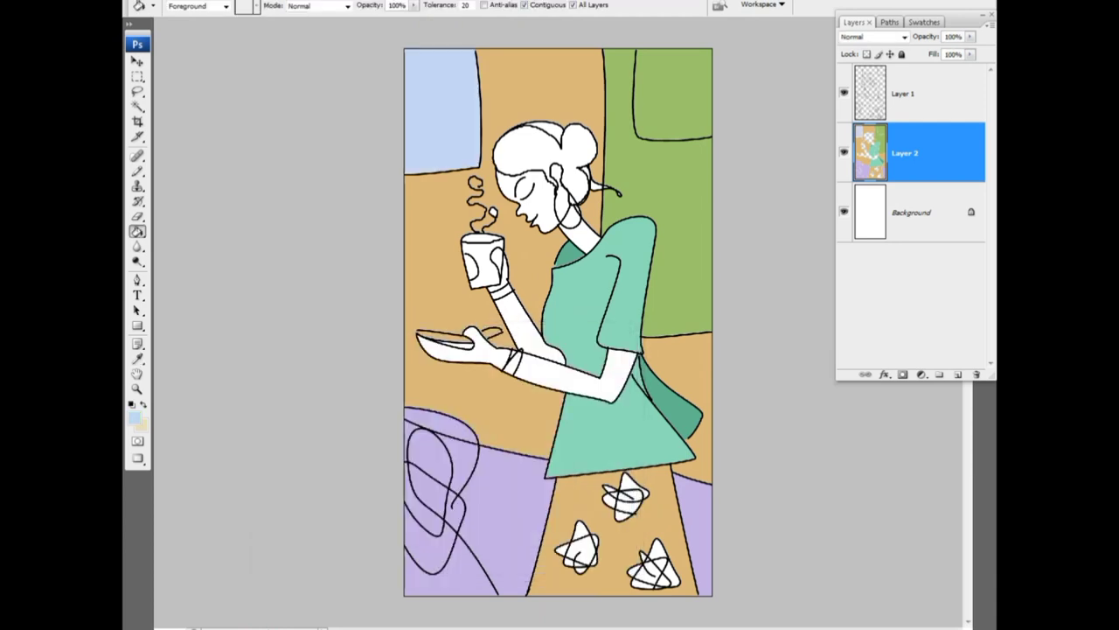
# - Fill the face, neck, arms and hand pale pink, and patch a saucer sliver tan
pyautogui.click(133, 417)
pyautogui.moveTo(460, 428); pyautogui.dragTo(461, 371)
pyautogui.click(586, 352)
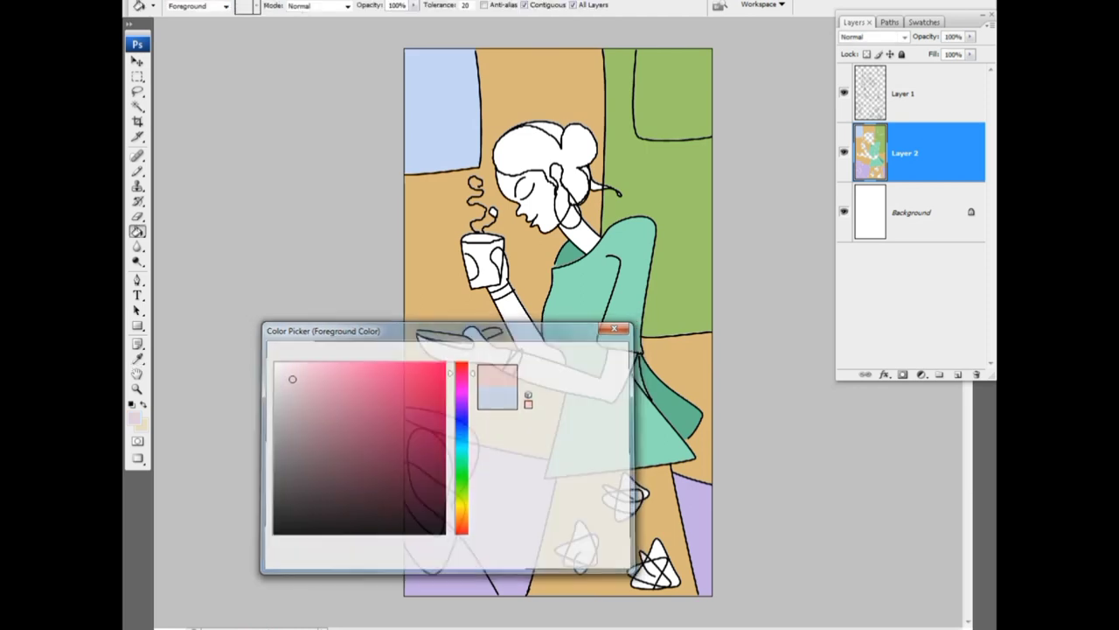
pyautogui.click(528, 199)
pyautogui.click(561, 197)
pyautogui.click(579, 236)
pyautogui.click(570, 216)
pyautogui.click(525, 324)
pyautogui.click(577, 381)
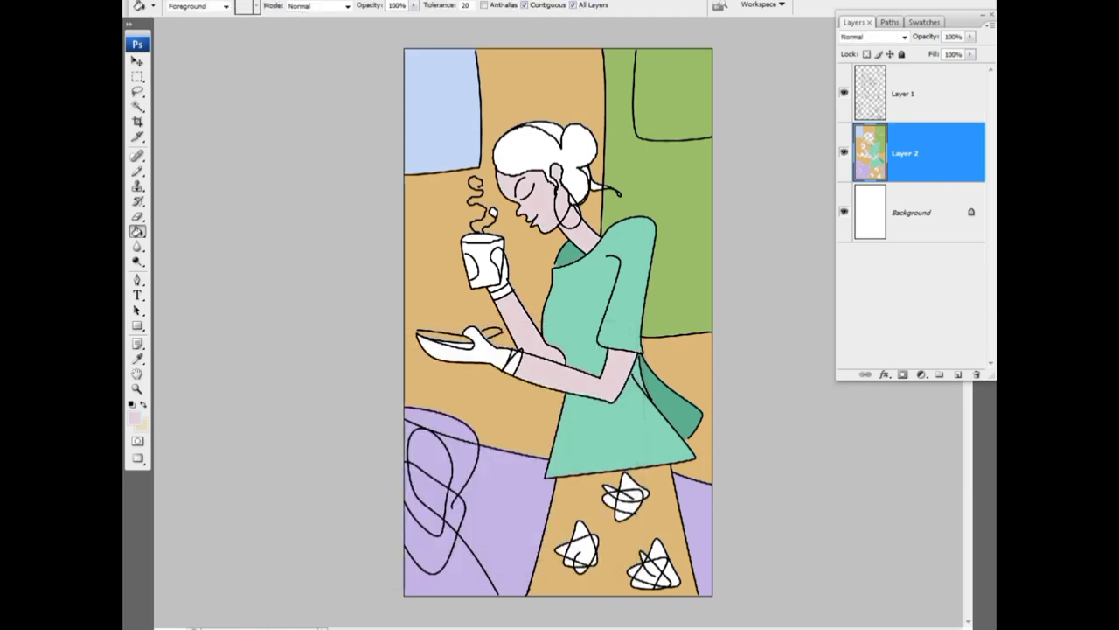
pyautogui.click(463, 345)
pyautogui.keyDown('alt'); pyautogui.click(438, 262); pyautogui.keyUp('alt')
pyautogui.click(457, 345)
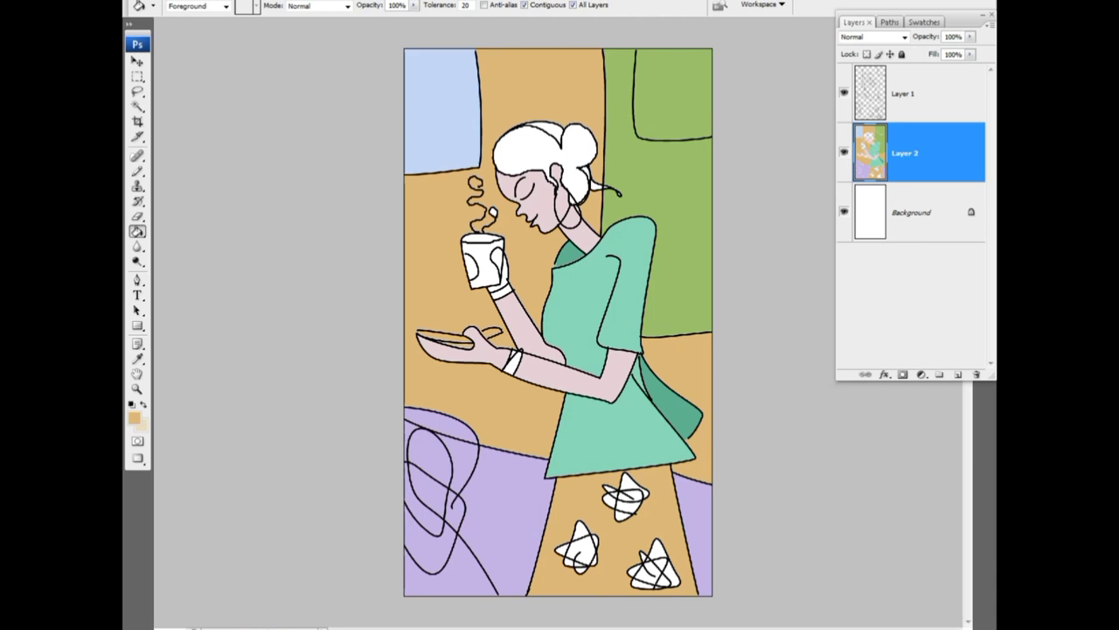
# - Fill the hair and coffee cup dark brown, and the hand holding the cup pale pink
pyautogui.click(133, 418)
pyautogui.moveTo(404, 440); pyautogui.dragTo(438, 426)
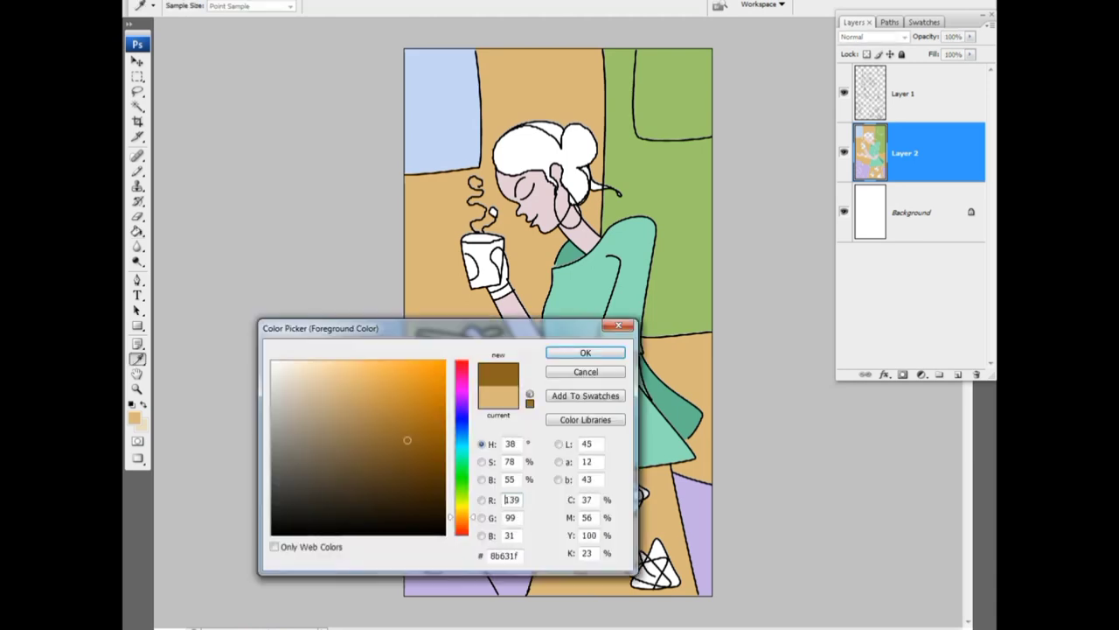
pyautogui.click(585, 352)
pyautogui.click(538, 153)
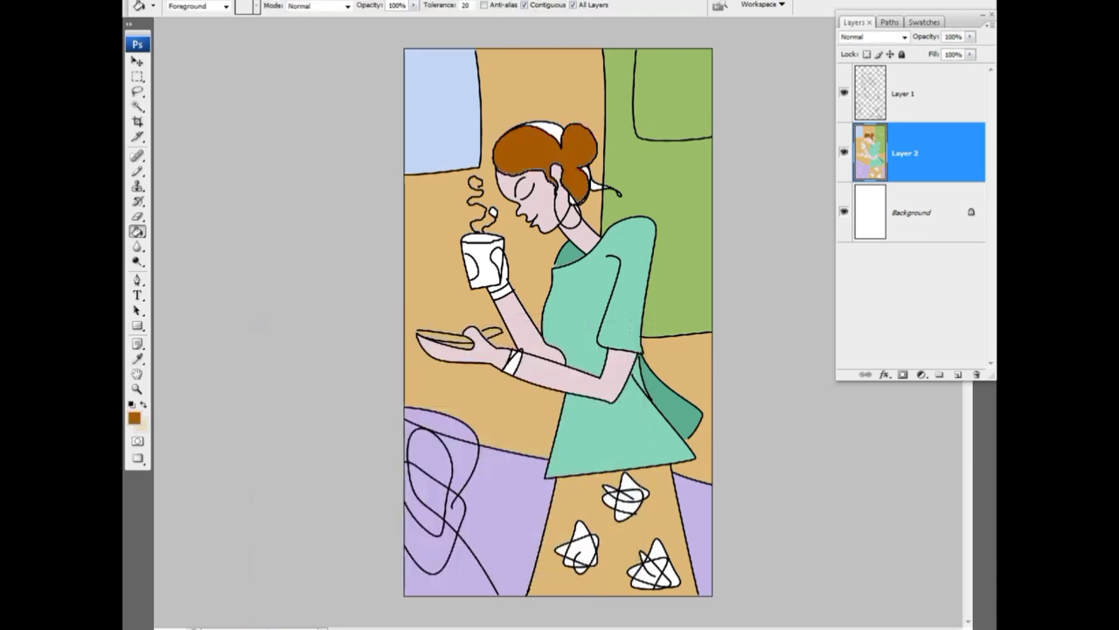
pyautogui.click(544, 131)
pyautogui.click(596, 185)
pyautogui.click(585, 173)
pyautogui.click(573, 199)
pyautogui.click(477, 262)
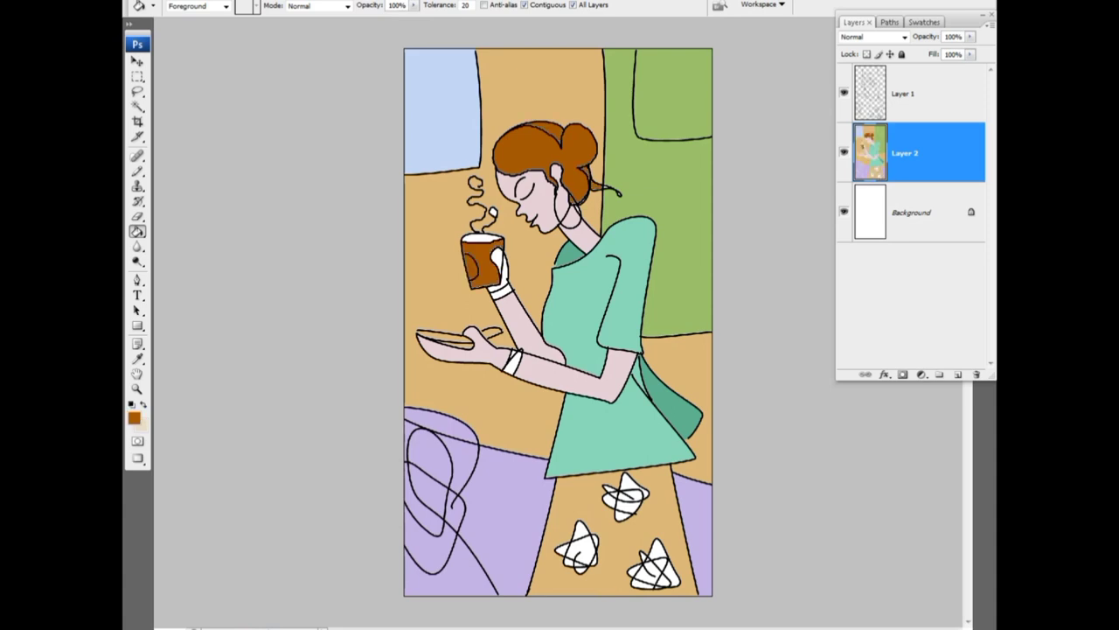
pyautogui.click(496, 260)
pyautogui.keyDown('alt'); pyautogui.click(516, 301); pyautogui.keyUp('alt')
pyautogui.click(497, 267)
# - Fill the bracelets by the cup and on the wrist dark greyish-brown
pyautogui.click(134, 418)
pyautogui.moveTo(280, 411); pyautogui.dragTo(303, 459)
pyautogui.click(604, 352)
pyautogui.click(501, 291)
pyautogui.click(513, 361)
pyautogui.click(490, 403)
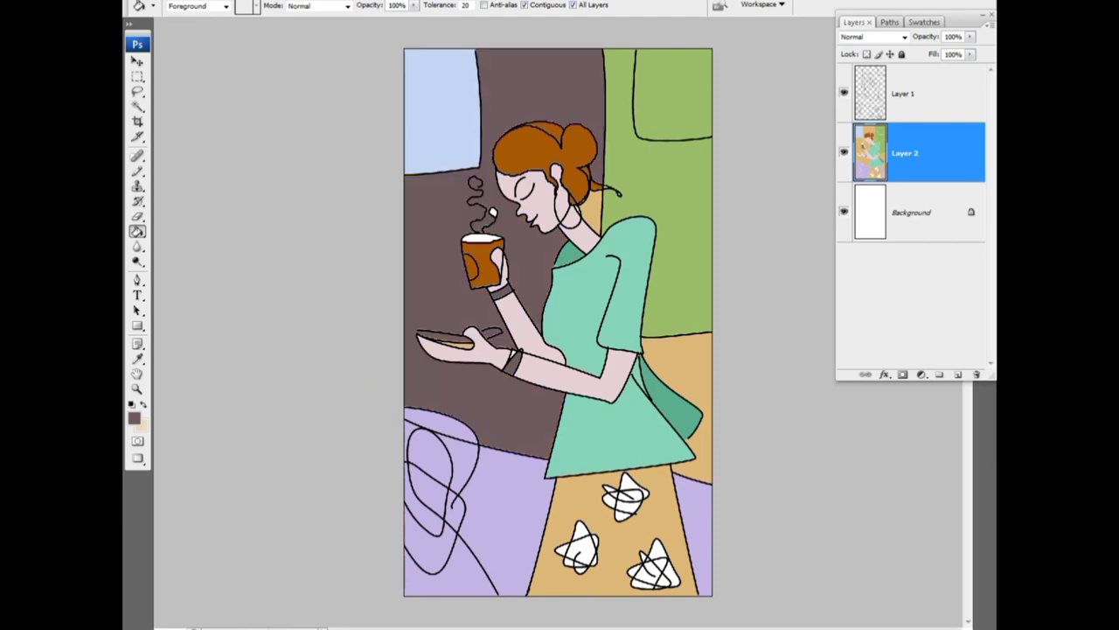
pyautogui.hotkey('ctrl', 'z')
pyautogui.hotkey('ctrl', '+')
# - Seal the saucer outline, thumb and fingertip gaps with brush strokes and fill the saucer grey-brown
pyautogui.hotkey('ctrl', '+')
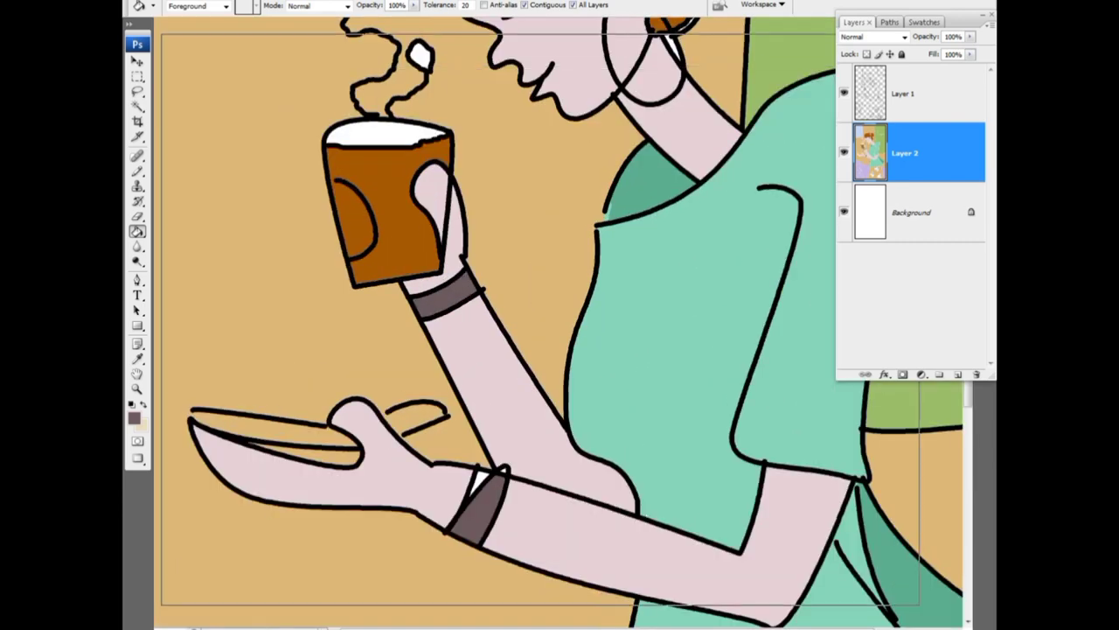
pyautogui.hotkey('ctrl', '+')
pyautogui.click(138, 170)
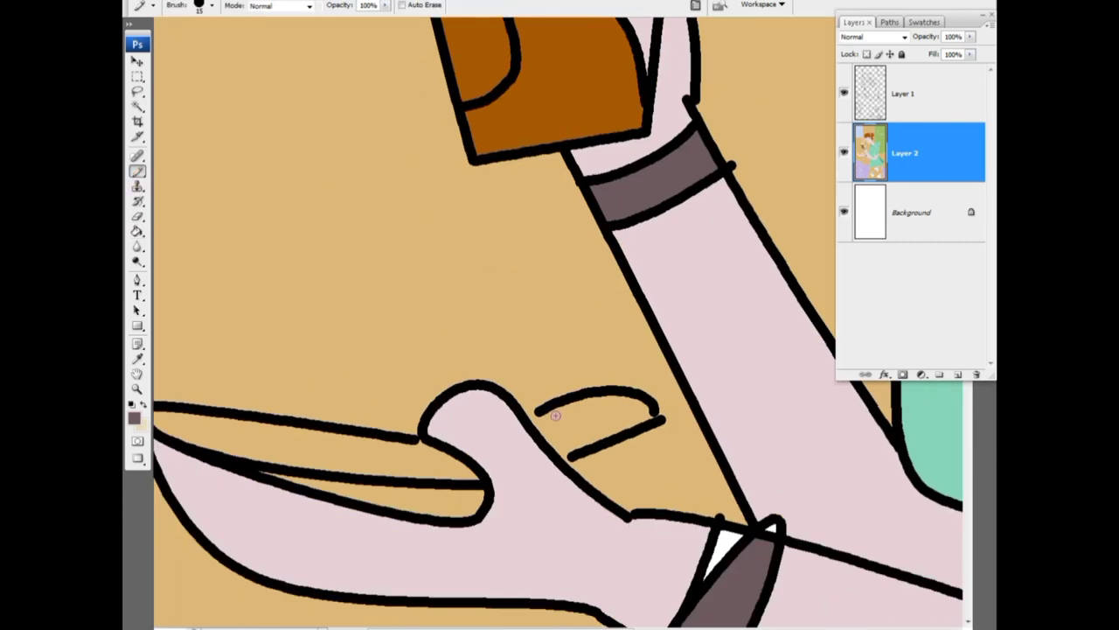
pyautogui.moveTo(556, 414); pyautogui.dragTo(536, 422)
pyautogui.moveTo(653, 415); pyautogui.dragTo(735, 402)
pyautogui.click(504, 430)
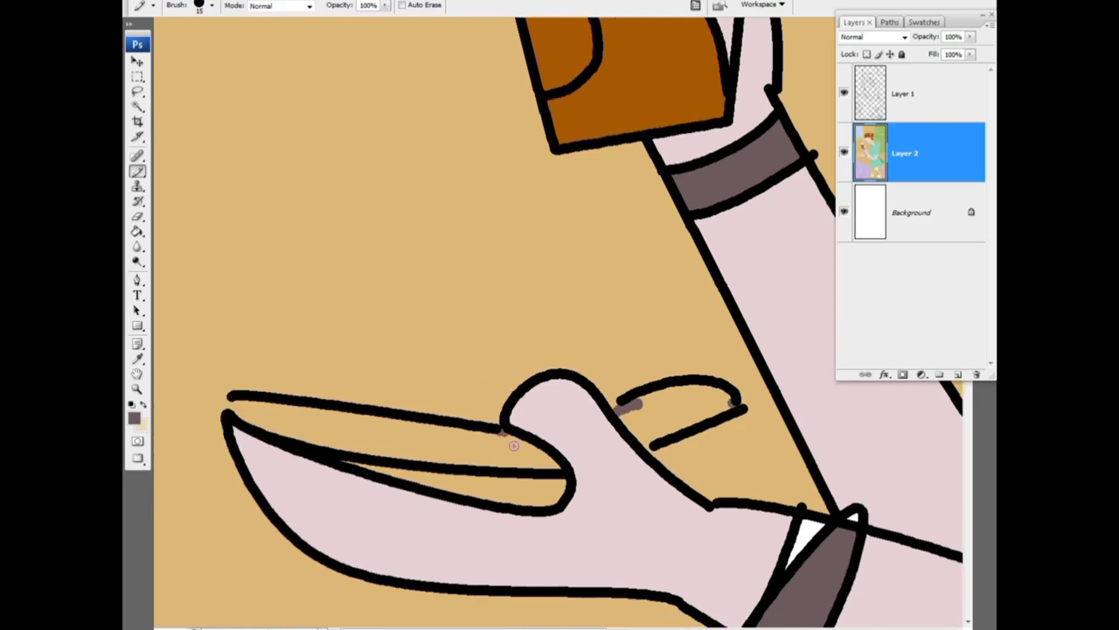
pyautogui.click(227, 400)
pyautogui.press('g')
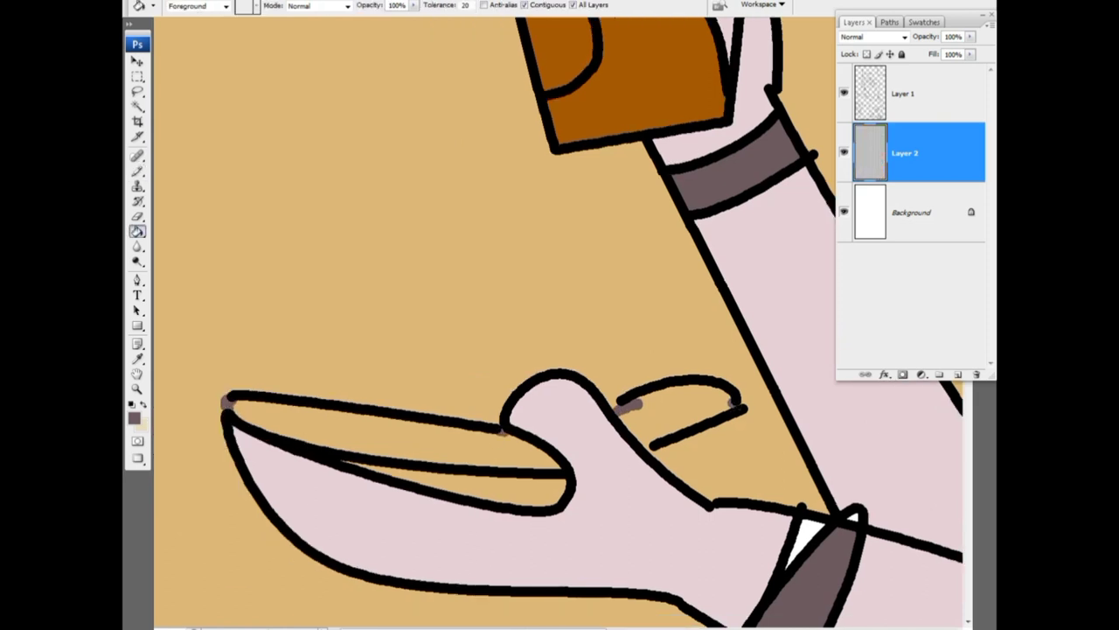
pyautogui.click(367, 432)
pyautogui.click(394, 262)
pyautogui.press('b')
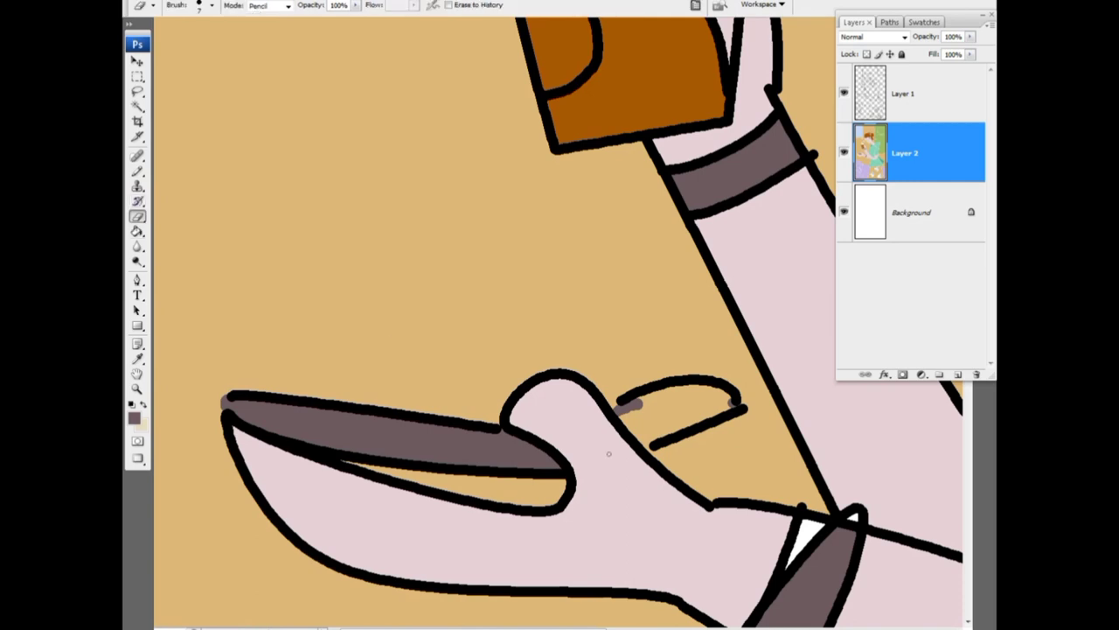
# - Seal the fingernail gap with the Pencil and fill the fingernail grey
pyautogui.hotkey('shift', 'b')
pyautogui.moveTo(657, 427); pyautogui.dragTo(647, 444)
pyautogui.press('g')
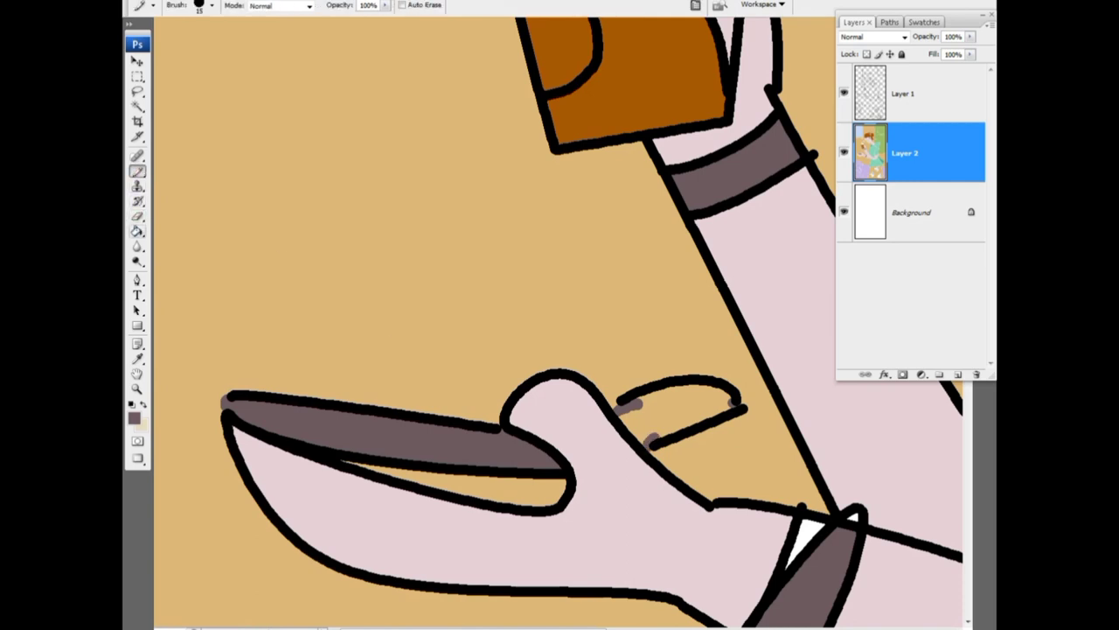
pyautogui.click(682, 406)
pyautogui.hotkey('ctrl', '-')
pyautogui.hotkey('ctrl', '-')
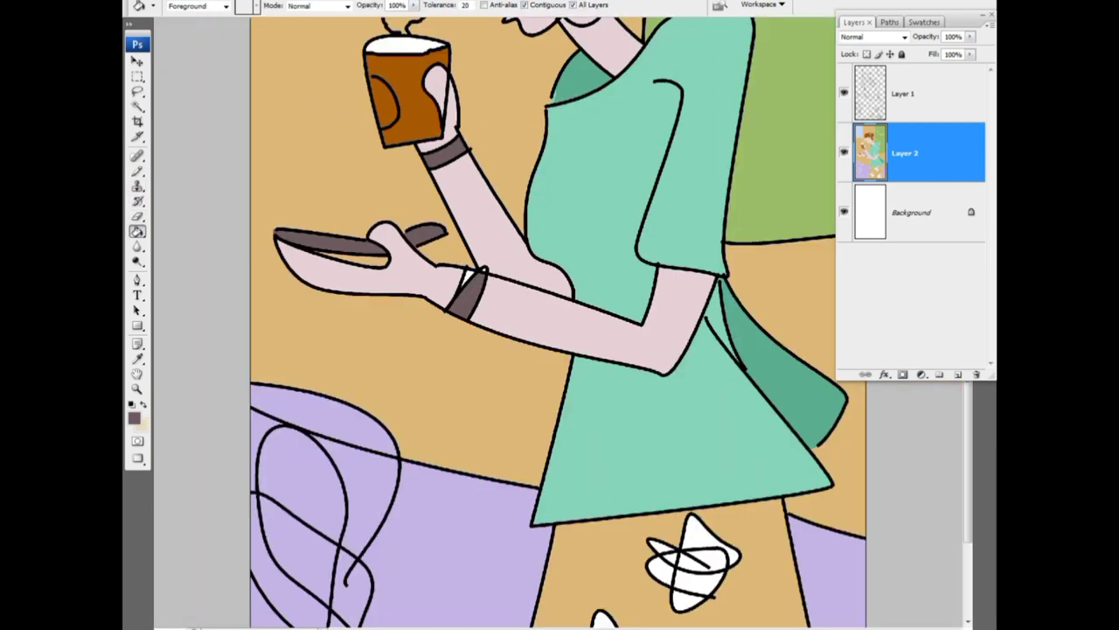
pyautogui.hotkey('ctrl', '-')
pyautogui.hotkey('ctrl', '-')
pyautogui.hotkey('ctrl', '-')
pyautogui.hotkey('ctrl', '-')
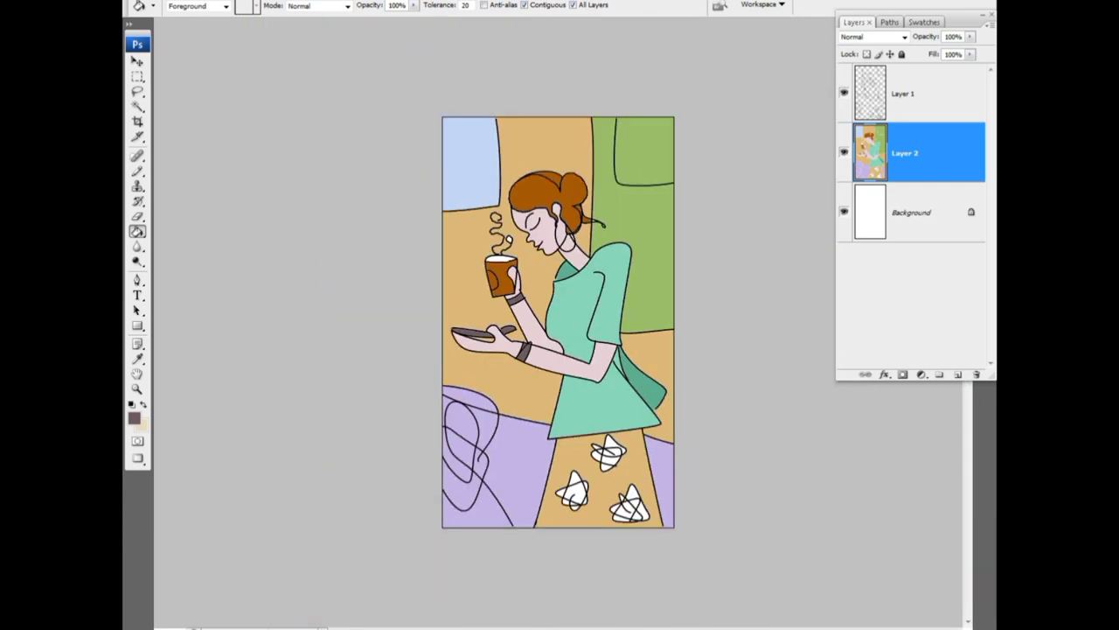
pyautogui.hotkey('ctrl', '+')
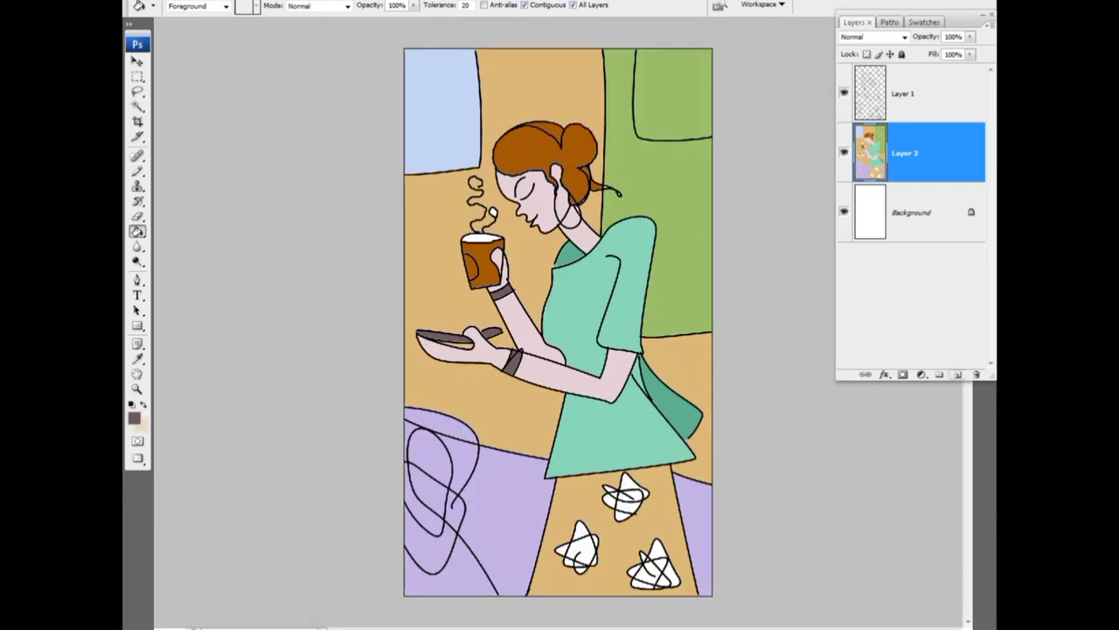
# - Add a new shading layer and pick a darker mauve as the painting colour
pyautogui.hotkey('ctrl', 'shift', 'alt', 'n')
pyautogui.press('b')
pyautogui.press('x')
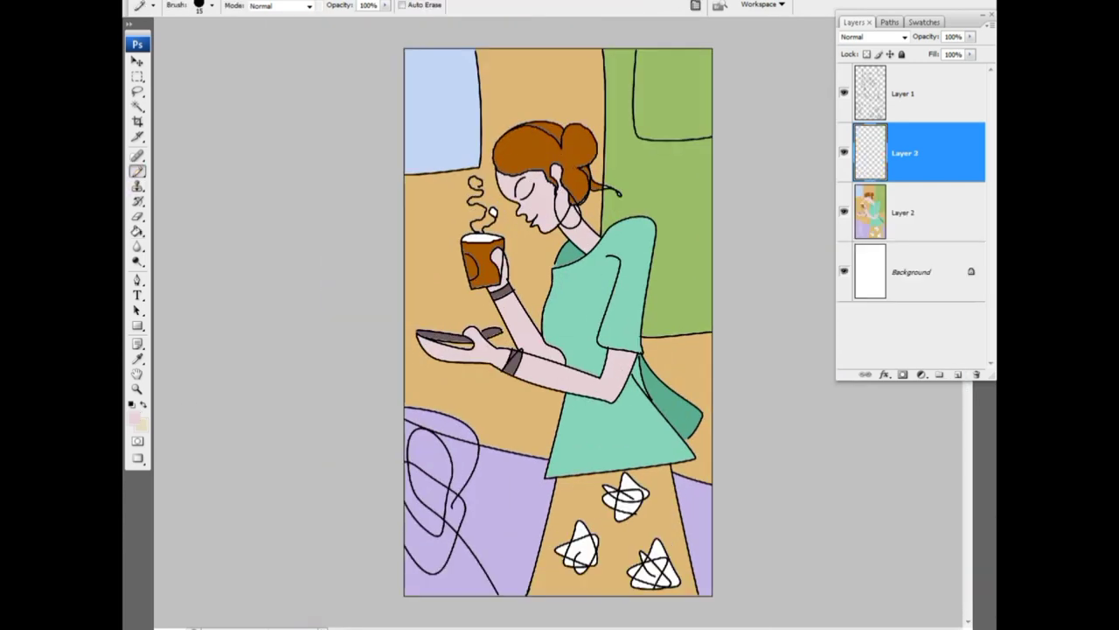
pyautogui.click(134, 417)
pyautogui.click(295, 416)
pyautogui.click(585, 352)
# - Shade the neck and the area around the ear and earring in mauve
pyautogui.moveTo(567, 228); pyautogui.dragTo(585, 251)
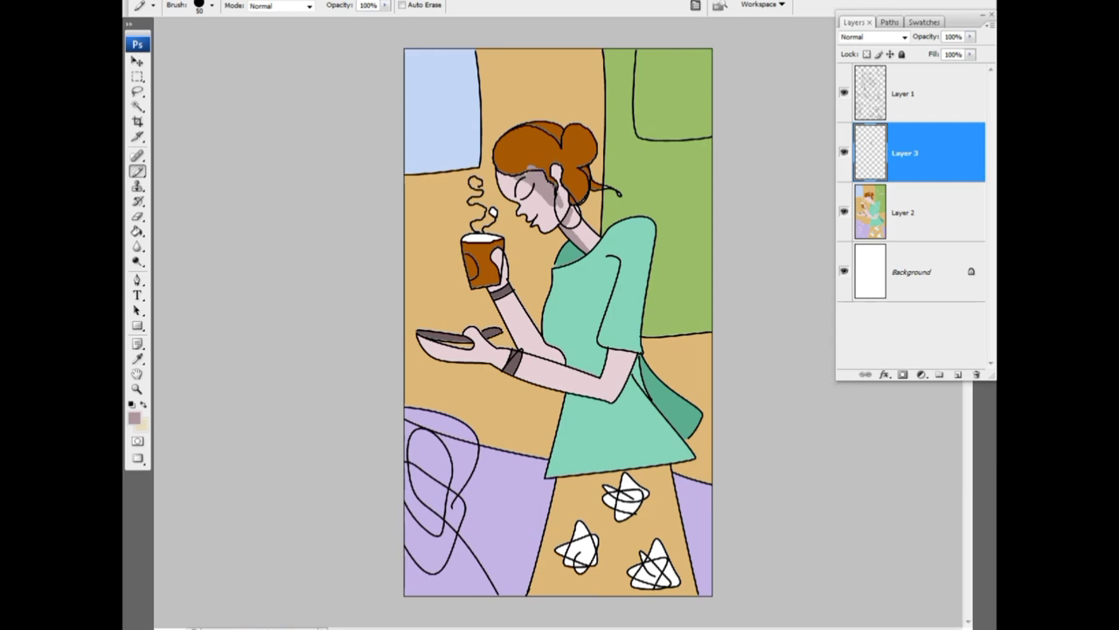
pyautogui.press('z')
pyautogui.moveTo(551, 210); pyautogui.dragTo(595, 254)
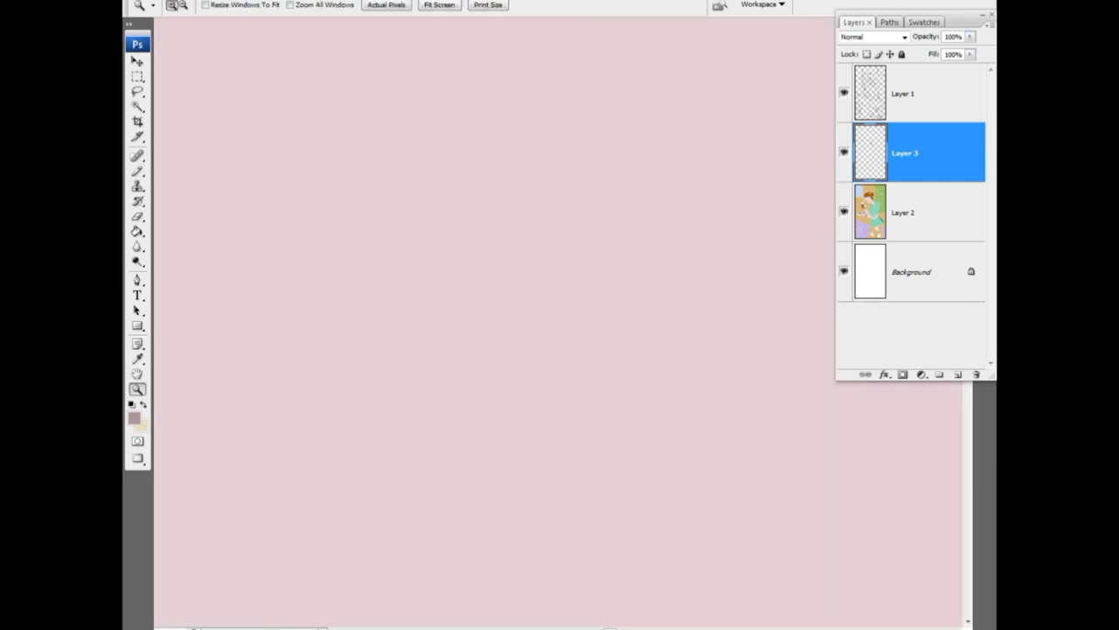
pyautogui.hotkey('ctrl', '0')
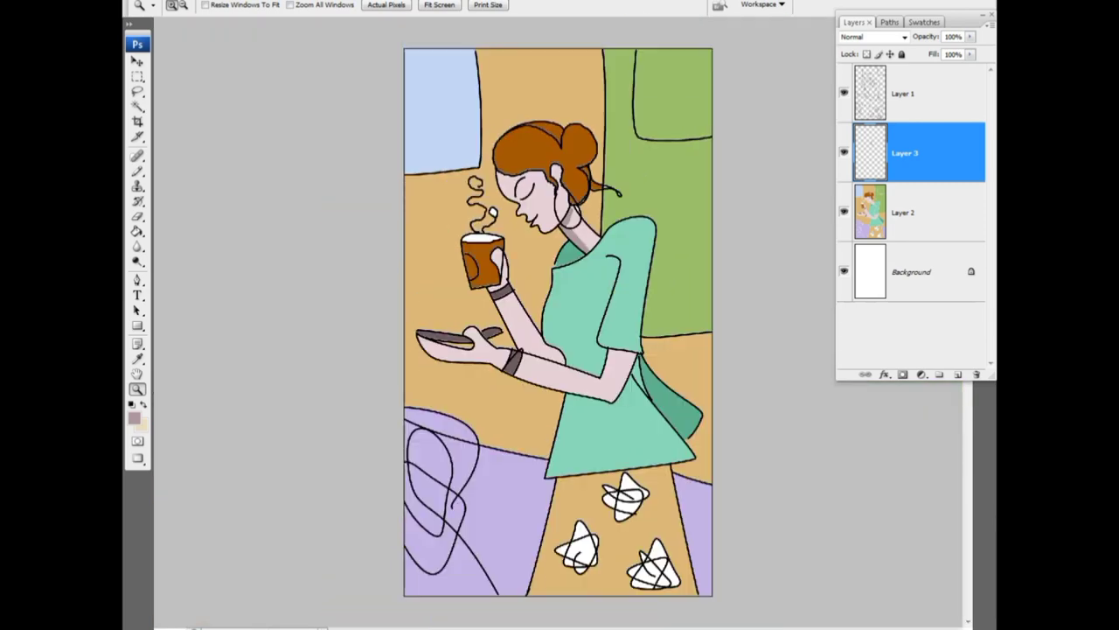
pyautogui.click(137, 170)
pyautogui.moveTo(554, 169); pyautogui.dragTo(564, 218)
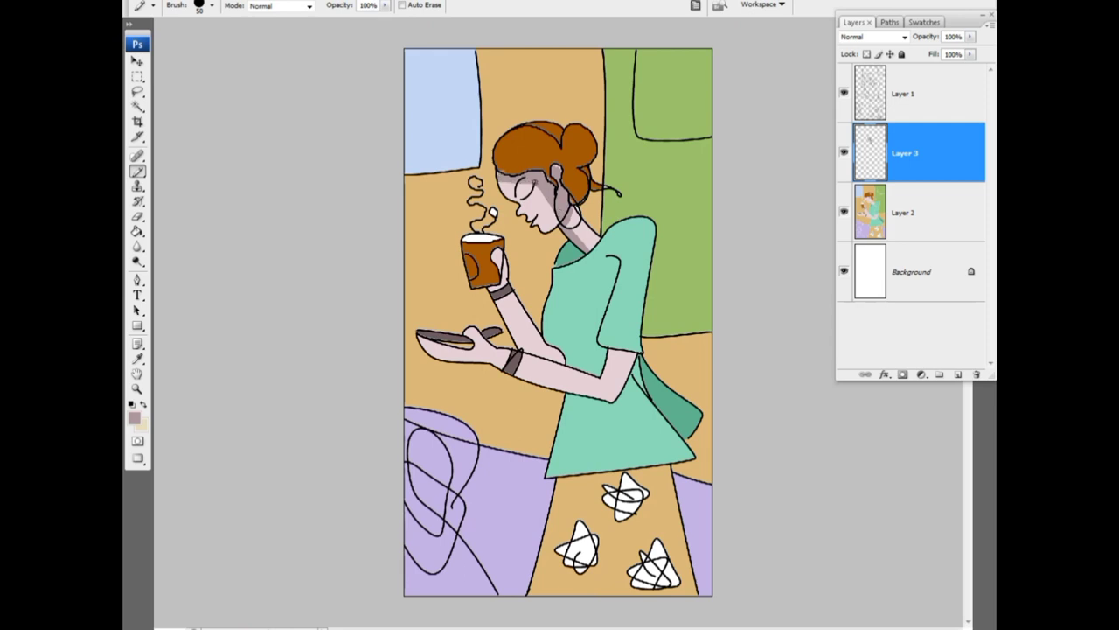
# - Add shading near the forehead and eye, along the arm and across the palm
pyautogui.keyDown('alt'); pyautogui.click(528, 170); pyautogui.keyUp('alt')
pyautogui.moveTo(523, 171); pyautogui.dragTo(542, 173)
pyautogui.keyDown('alt'); pyautogui.click(536, 346); pyautogui.keyUp('alt')
pyautogui.moveTo(513, 295)
pyautogui.mouseDown()
pyautogui.moveTo(544, 350)
pyautogui.moveTo(595, 384)
pyautogui.moveTo(607, 390)
pyautogui.moveTo(629, 356)
pyautogui.mouseUp()
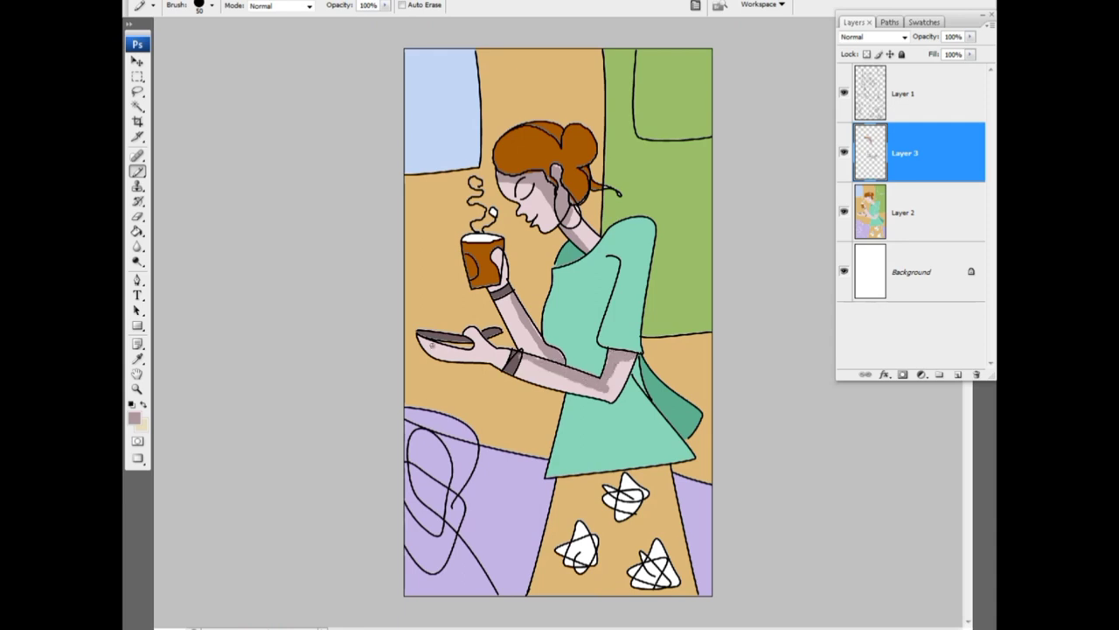
pyautogui.moveTo(432, 346)
pyautogui.mouseDown()
pyautogui.moveTo(481, 353)
pyautogui.moveTo(473, 336)
pyautogui.moveTo(525, 374)
pyautogui.moveTo(504, 352)
pyautogui.moveTo(500, 364)
pyautogui.mouseUp()
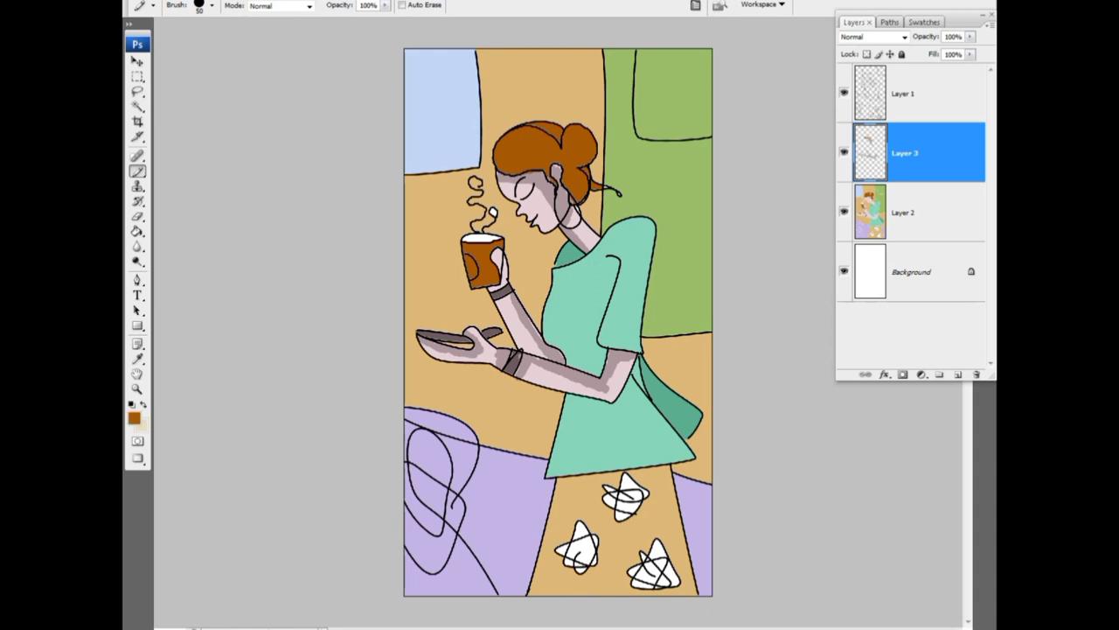
# - Paint a lighter tan highlight on the coffee cup
pyautogui.click(134, 418)
pyautogui.click(365, 396)
pyautogui.click(585, 352)
pyautogui.moveTo(472, 259); pyautogui.dragTo(470, 279)
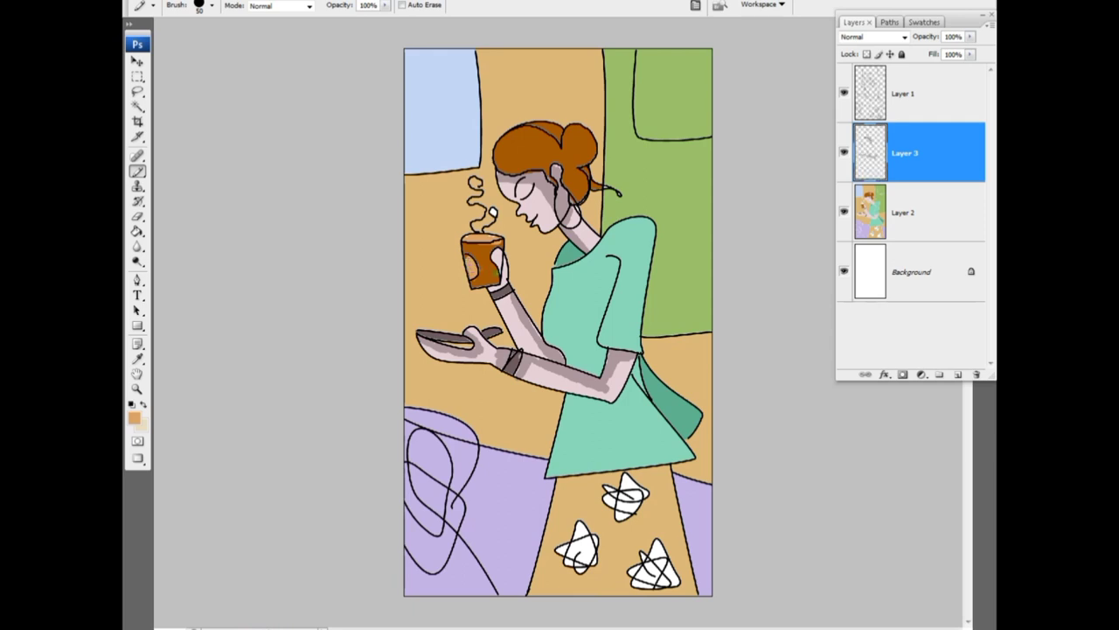
# - Sample a dark brown and brush detail strokes on the coffee cup
pyautogui.press('x')
pyautogui.press('i')
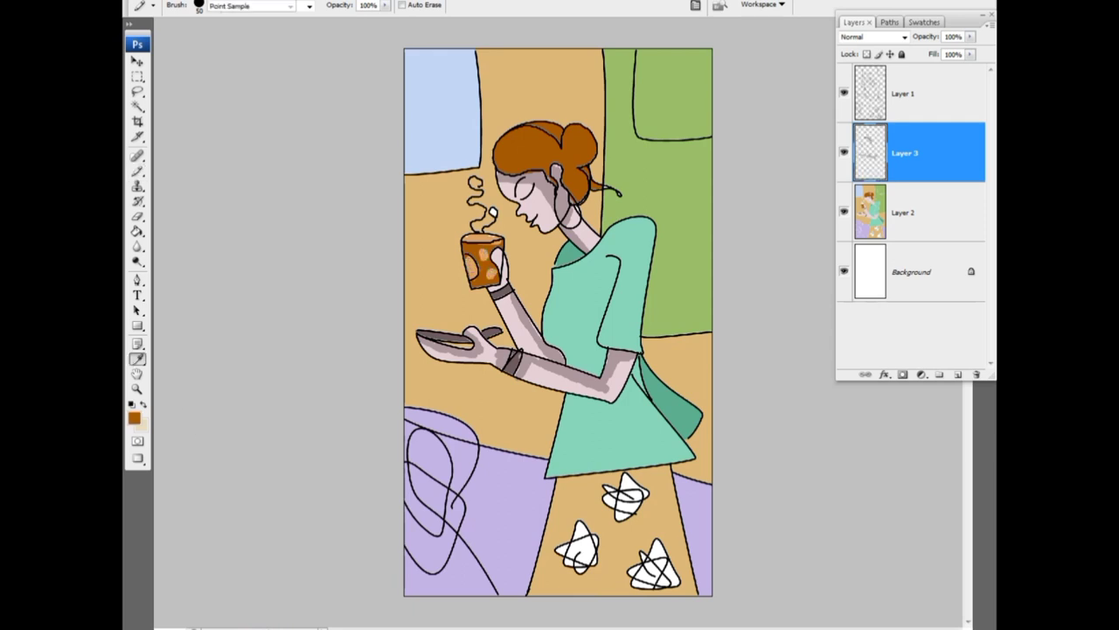
pyautogui.click(134, 418)
pyautogui.press('Return')
pyautogui.press('b')
pyautogui.moveTo(472, 279)
pyautogui.mouseDown()
pyautogui.moveTo(490, 286)
pyautogui.moveTo(494, 269)
pyautogui.mouseUp()
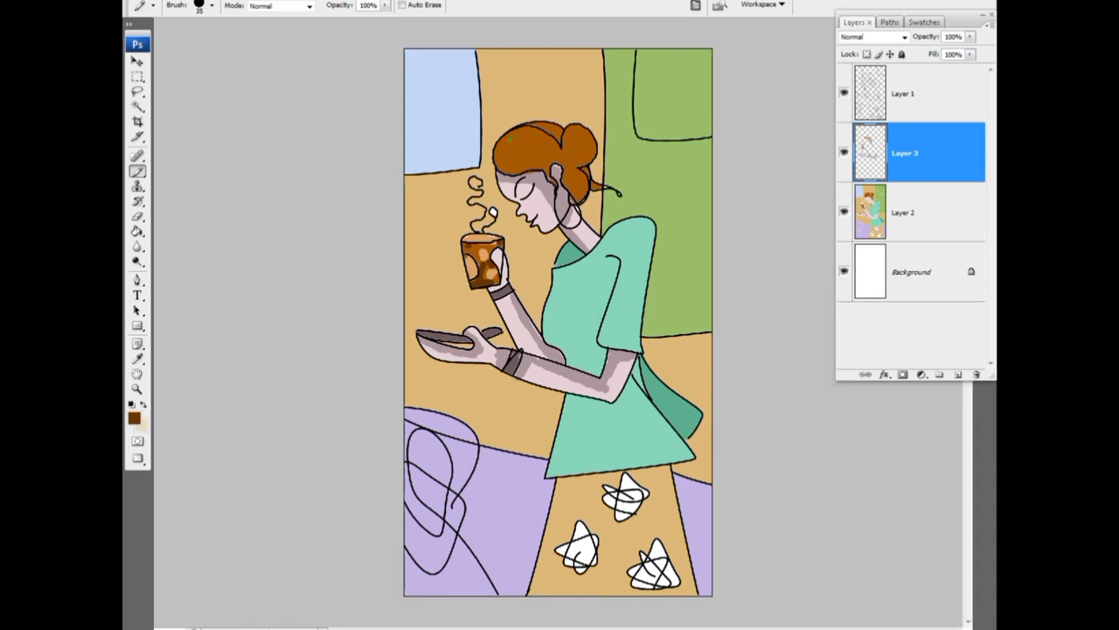
# - Paint dark brown strands and curls across the hair and bun
pyautogui.moveTo(495, 163)
pyautogui.mouseDown()
pyautogui.moveTo(546, 133)
pyautogui.moveTo(558, 144)
pyautogui.moveTo(532, 151)
pyautogui.moveTo(588, 158)
pyautogui.moveTo(589, 136)
pyautogui.moveTo(563, 162)
pyautogui.mouseUp()
pyautogui.moveTo(560, 142); pyautogui.dragTo(571, 124)
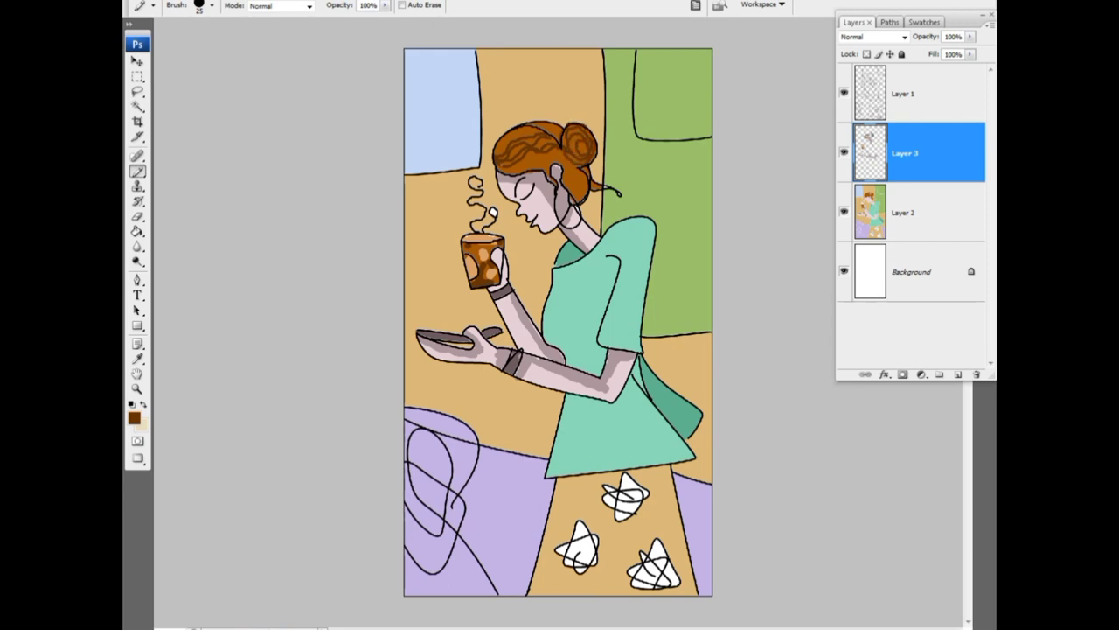
pyautogui.moveTo(507, 167)
pyautogui.mouseDown()
pyautogui.moveTo(565, 152)
pyautogui.moveTo(517, 172)
pyautogui.moveTo(584, 186)
pyautogui.moveTo(585, 199)
pyautogui.mouseUp()
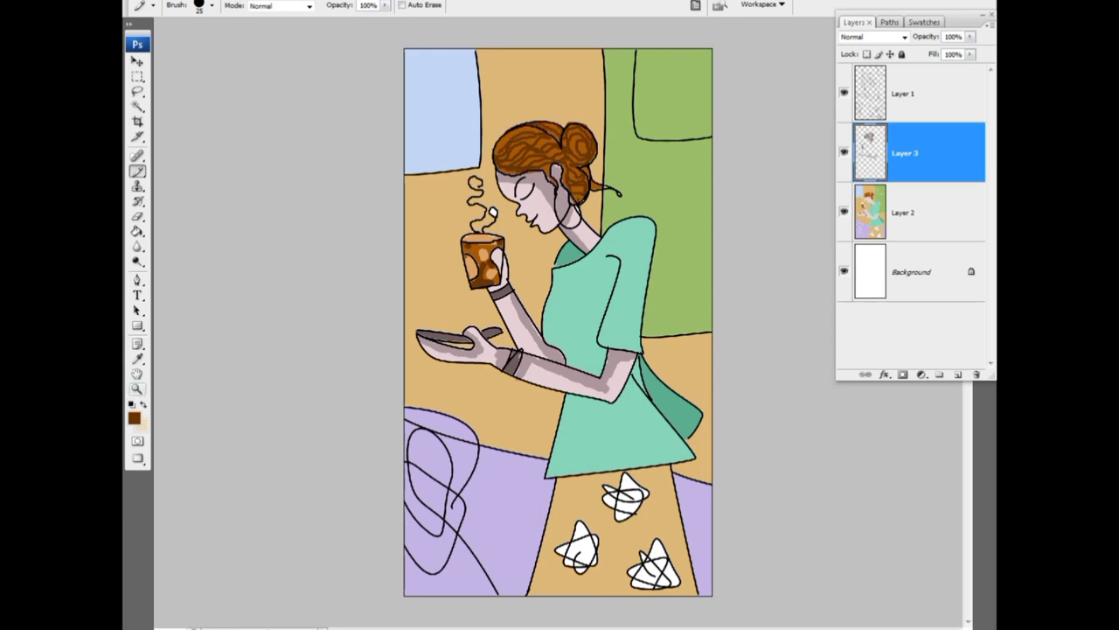
# - Reset the colours to black and white, with white as the painting colour
pyautogui.press('x')
pyautogui.press('d')
pyautogui.press('x')
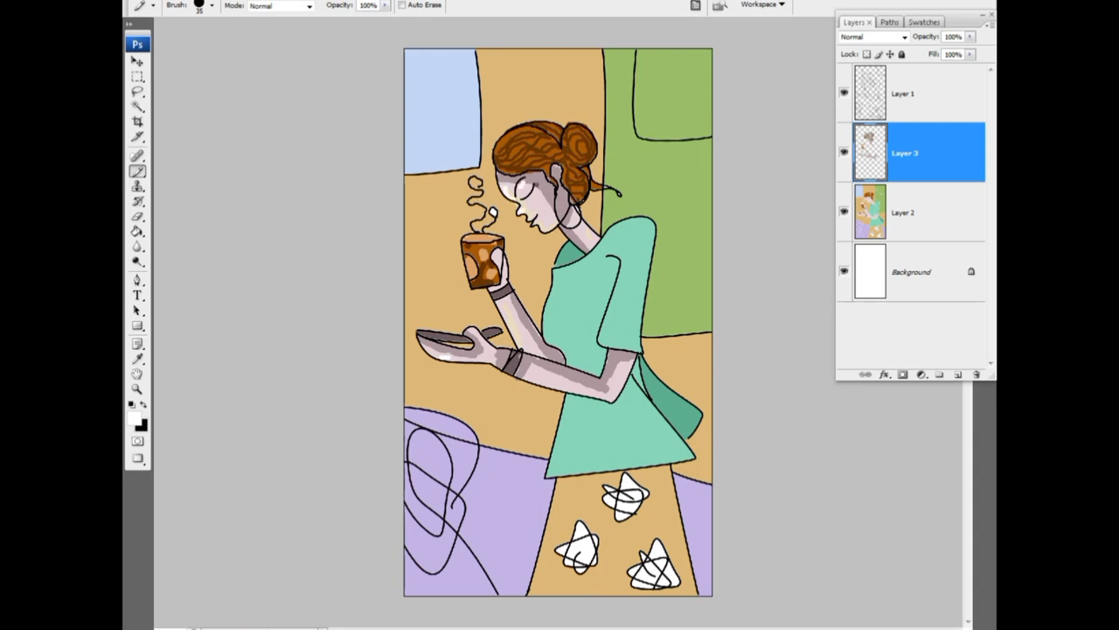
# - Paint white highlights on the earring, the green dress sleeve and skirt, and the cup's steam
pyautogui.moveTo(557, 198); pyautogui.dragTo(564, 222)
pyautogui.moveTo(553, 303)
pyautogui.mouseDown()
pyautogui.moveTo(567, 343)
pyautogui.moveTo(626, 343)
pyautogui.mouseUp()
pyautogui.moveTo(584, 404); pyautogui.dragTo(573, 469)
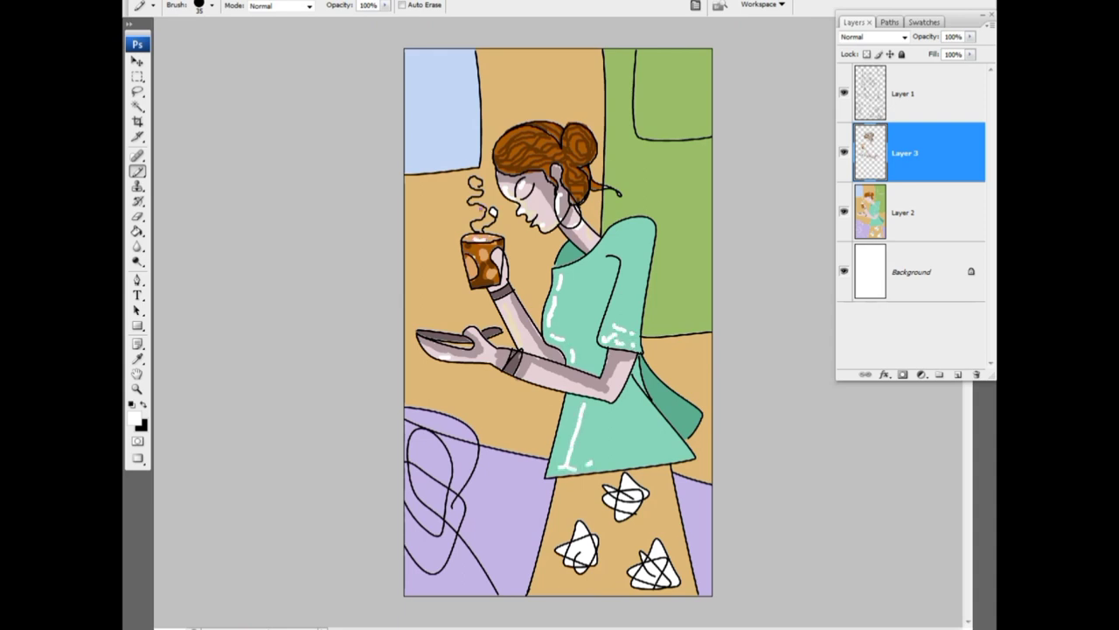
pyautogui.moveTo(477, 200)
pyautogui.mouseDown()
pyautogui.moveTo(486, 222)
pyautogui.moveTo(486, 201)
pyautogui.mouseUp()
# - Add white highlights around the purple swirl and two white vertical streaks in the light-blue window
pyautogui.moveTo(418, 446)
pyautogui.mouseDown()
pyautogui.moveTo(435, 434)
pyautogui.moveTo(435, 508)
pyautogui.mouseUp()
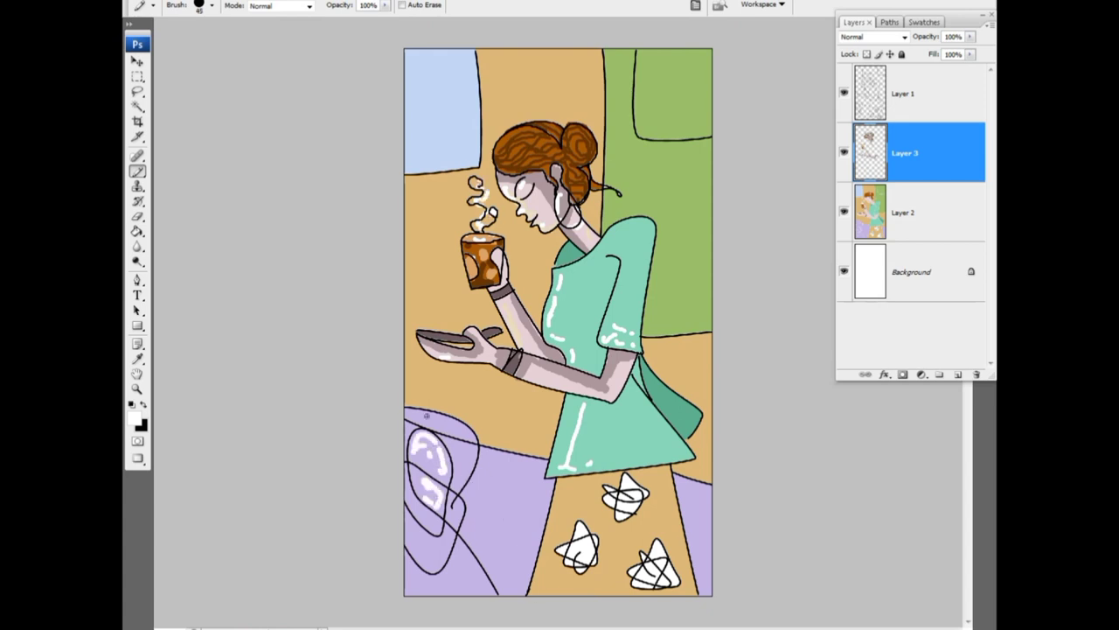
pyautogui.moveTo(426, 416); pyautogui.dragTo(467, 432)
pyautogui.moveTo(468, 446)
pyautogui.mouseDown()
pyautogui.moveTo(427, 522)
pyautogui.moveTo(434, 565)
pyautogui.mouseUp()
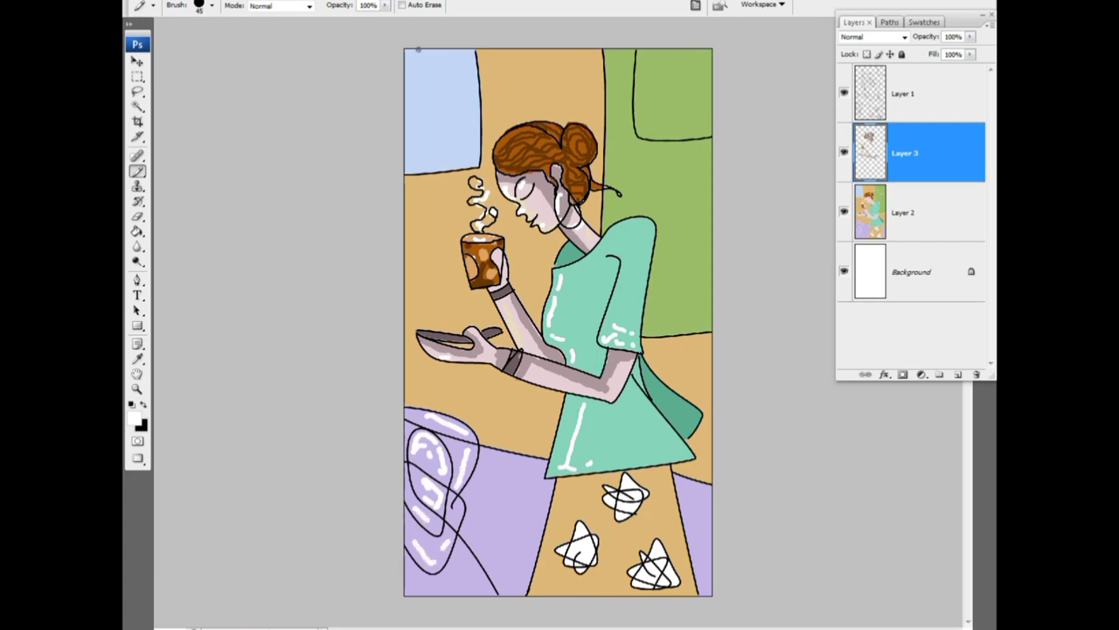
pyautogui.moveTo(418, 50)
pyautogui.mouseDown()
pyautogui.moveTo(418, 173)
pyautogui.moveTo(439, 140)
pyautogui.moveTo(439, 173)
pyautogui.mouseUp()
pyautogui.moveTo(466, 51); pyautogui.dragTo(463, 172)
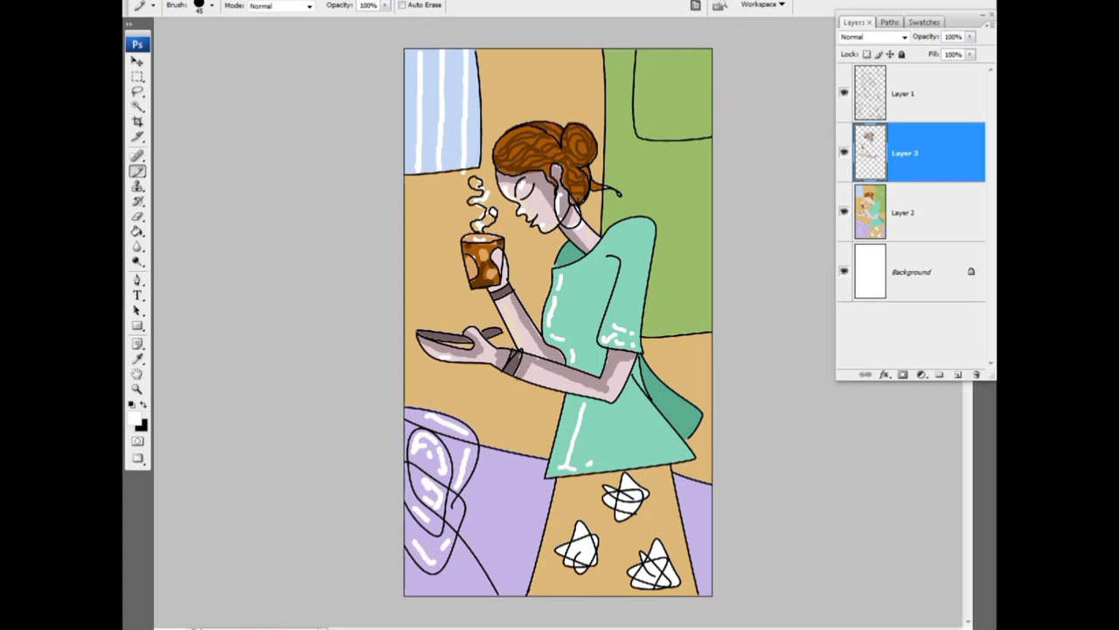
pyautogui.keyDown('alt'); pyautogui.click(642, 58); pyautogui.keyUp('alt')
# - Set the foreground colour to pink d89797
pyautogui.press('x')
pyautogui.click(134, 418)
pyautogui.click(324, 387)
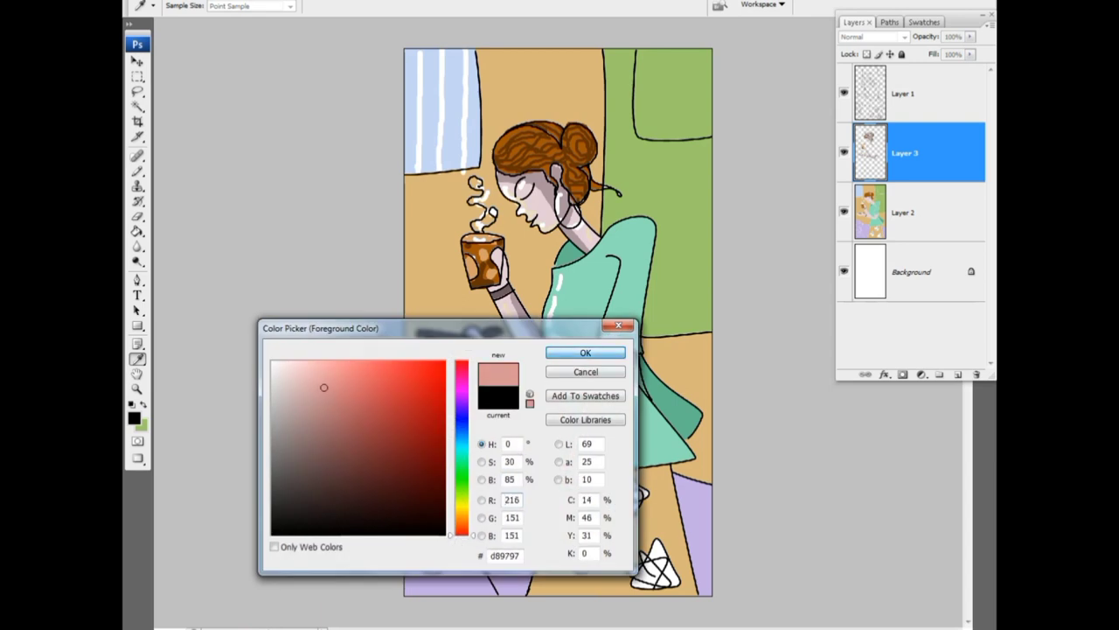
pyautogui.press('Return')
# - Try Paint Bucket fills of pink on the green wall, undoing both attempts
pyautogui.click(137, 230)
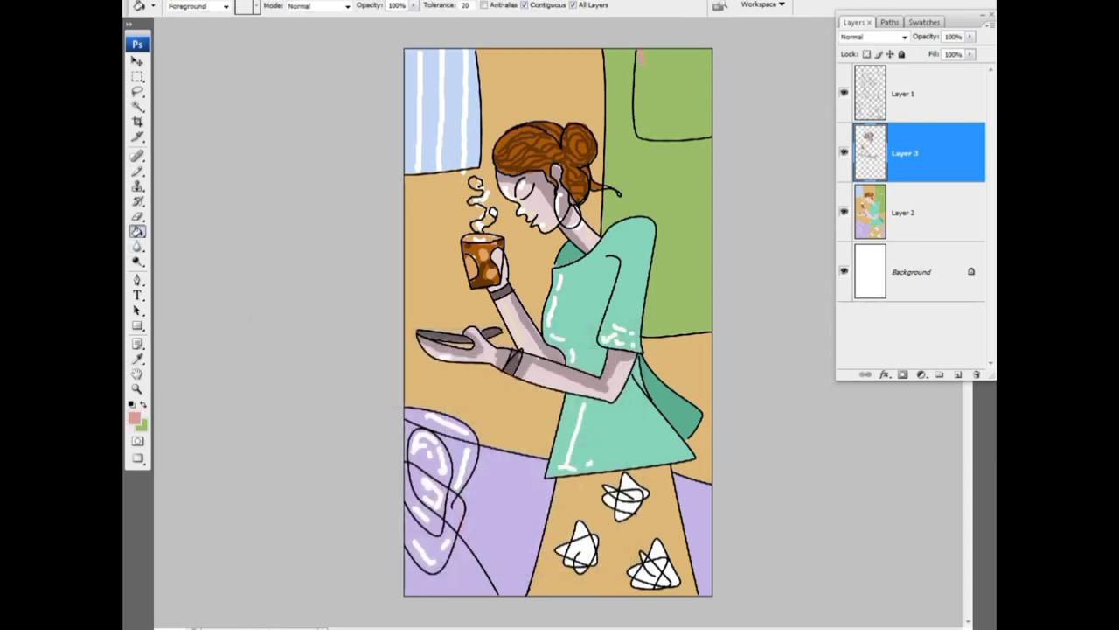
pyautogui.click(640, 57)
pyautogui.hotkey('ctrl', 'z')
pyautogui.click(137, 171)
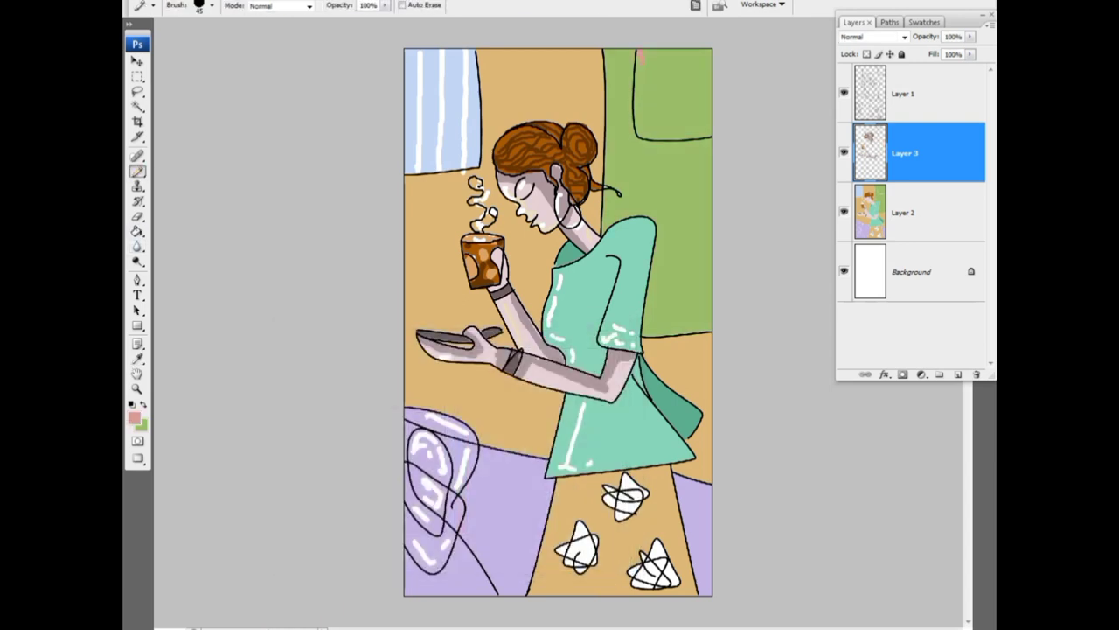
pyautogui.click(137, 231)
pyautogui.click(656, 87)
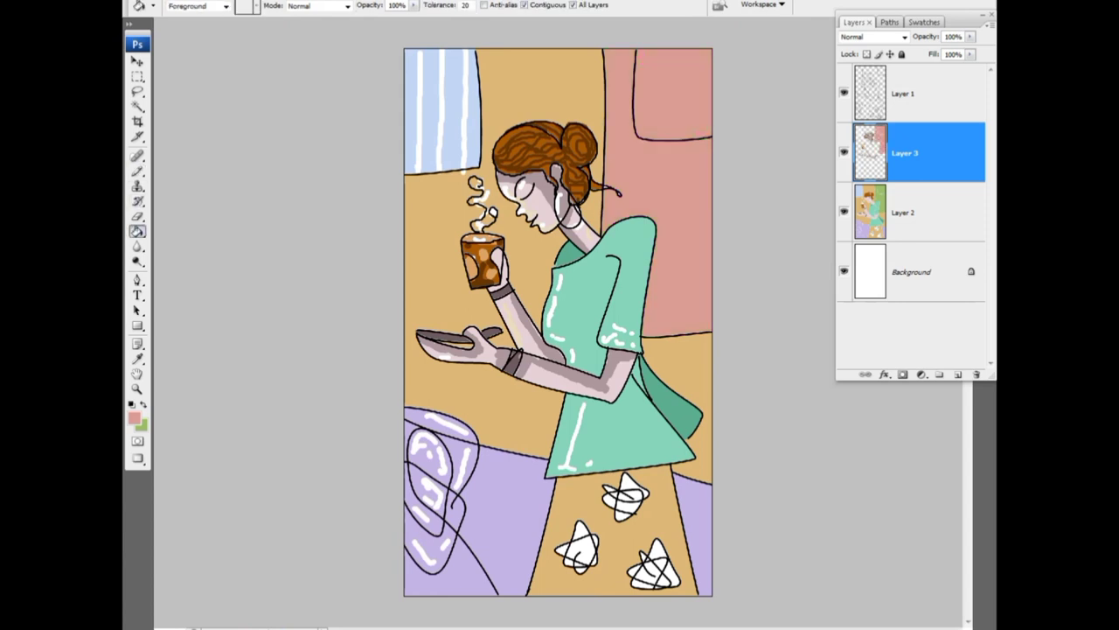
pyautogui.hotkey('ctrl', 'z')
pyautogui.press('b')
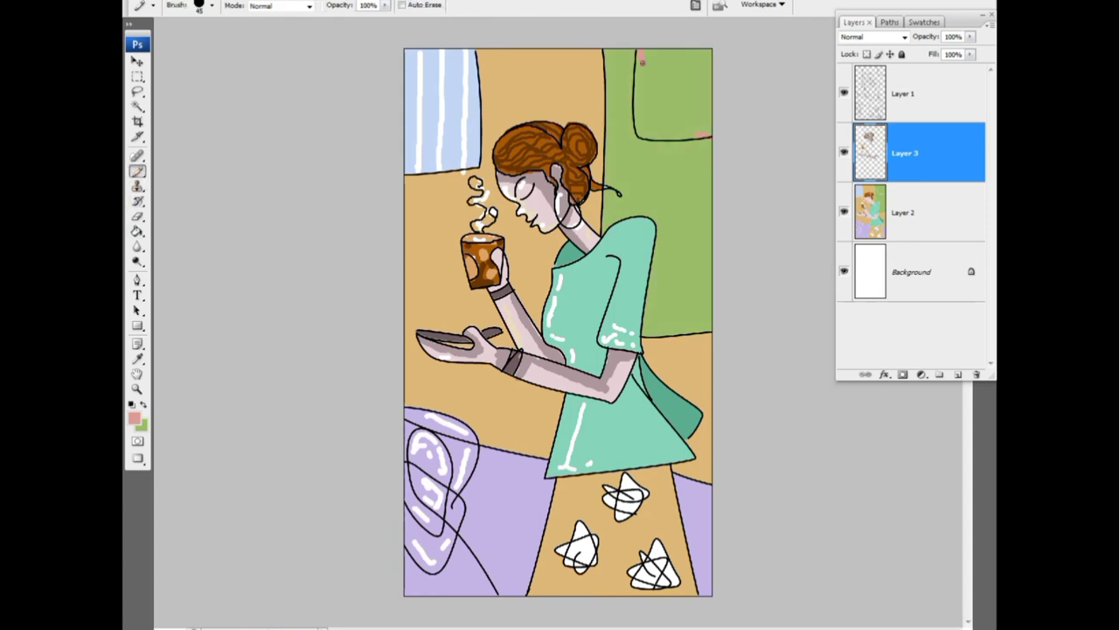
# - Fill the five bands of the bottom-left swirl with pink using the Paint Bucket
pyautogui.press('g')
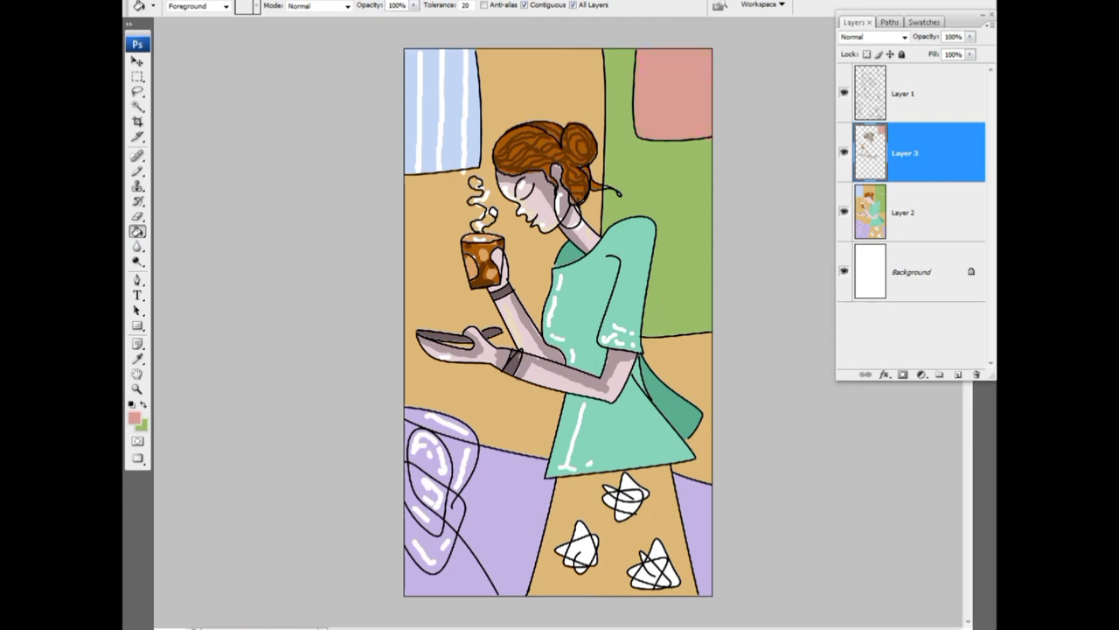
pyautogui.click(415, 508)
pyautogui.click(430, 494)
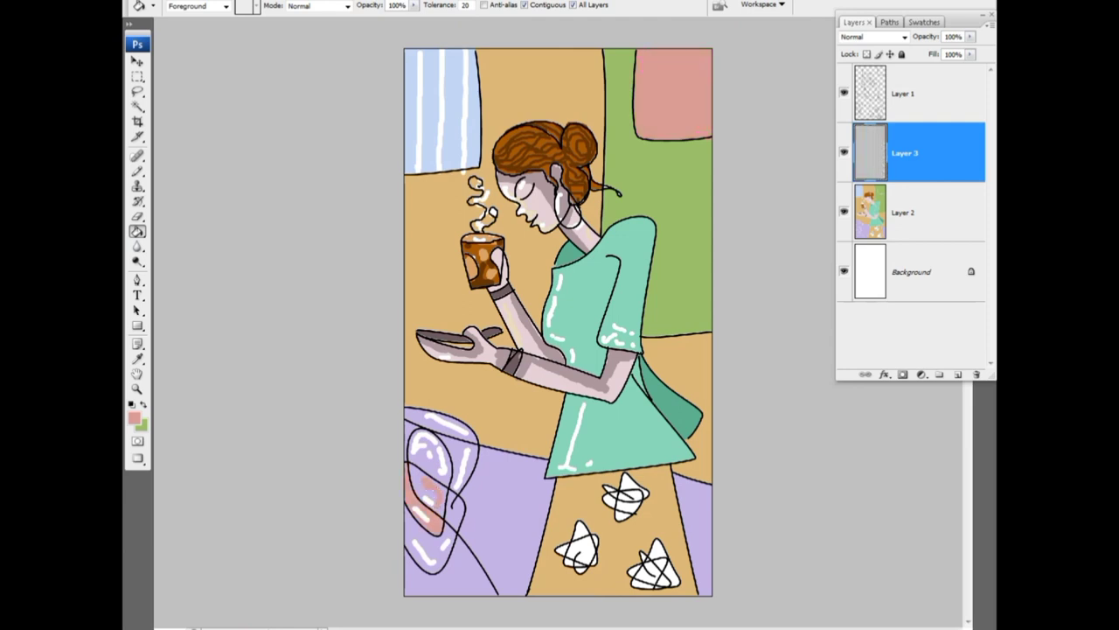
pyautogui.click(459, 460)
pyautogui.click(441, 424)
pyautogui.click(420, 551)
# - Shade the dress sleeve with darker green and add a white highlight on the shoulder
pyautogui.press('b')
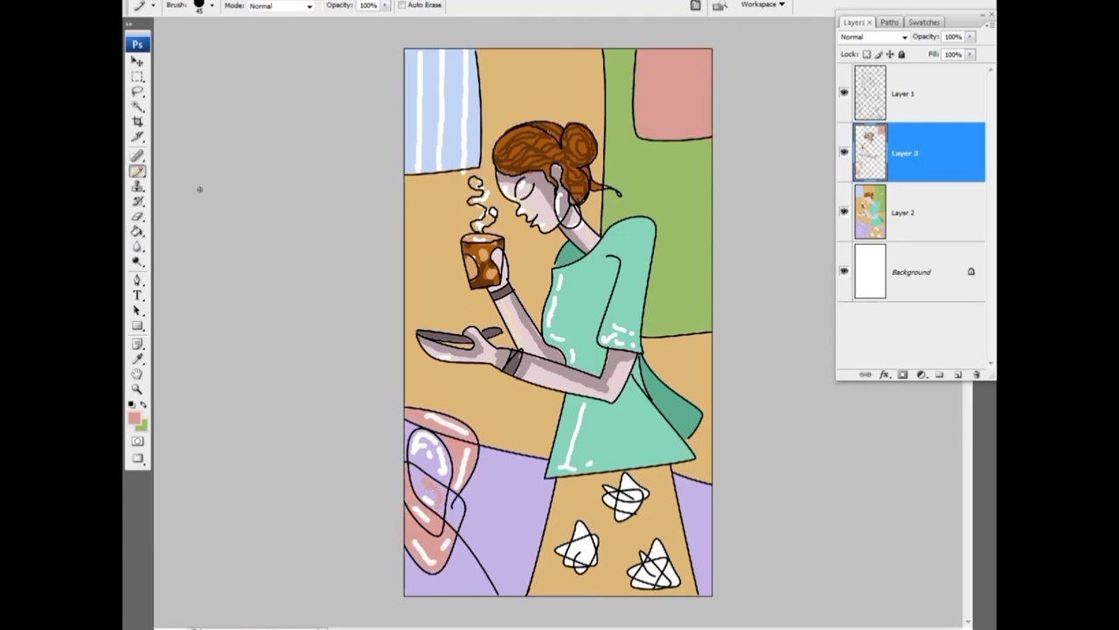
pyautogui.moveTo(608, 259)
pyautogui.mouseDown()
pyautogui.moveTo(602, 348)
pyautogui.moveTo(582, 372)
pyautogui.mouseUp()
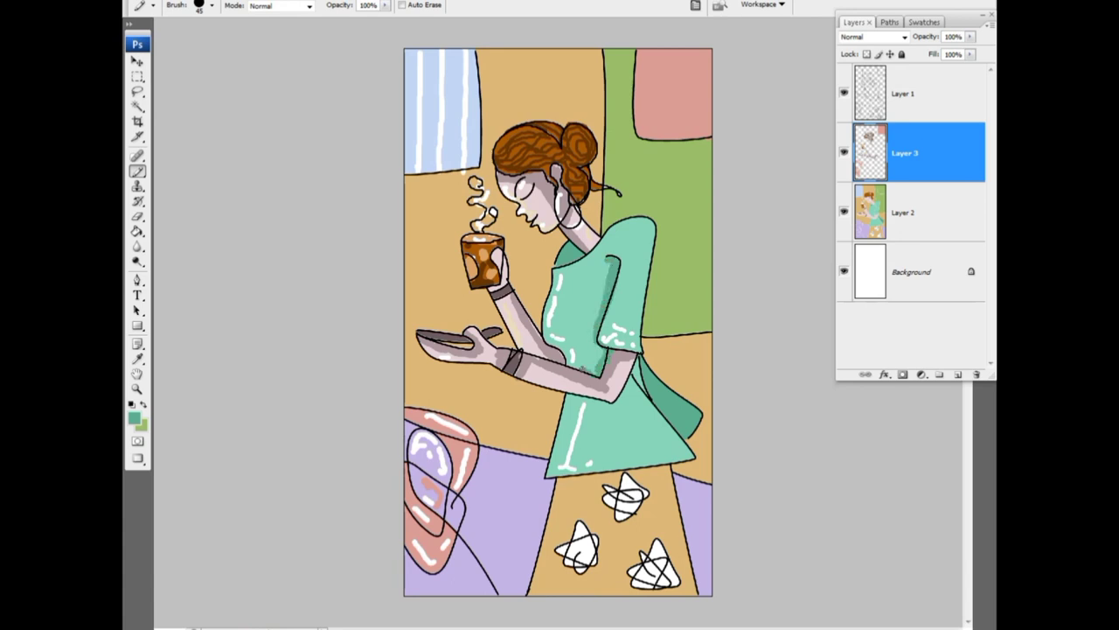
pyautogui.hotkey('ctrl', 'z')
pyautogui.moveTo(613, 258)
pyautogui.mouseDown()
pyautogui.moveTo(593, 341)
pyautogui.moveTo(603, 361)
pyautogui.moveTo(587, 375)
pyautogui.moveTo(641, 377)
pyautogui.mouseUp()
pyautogui.keyDown('alt'); pyautogui.click(657, 241); pyautogui.keyUp('alt')
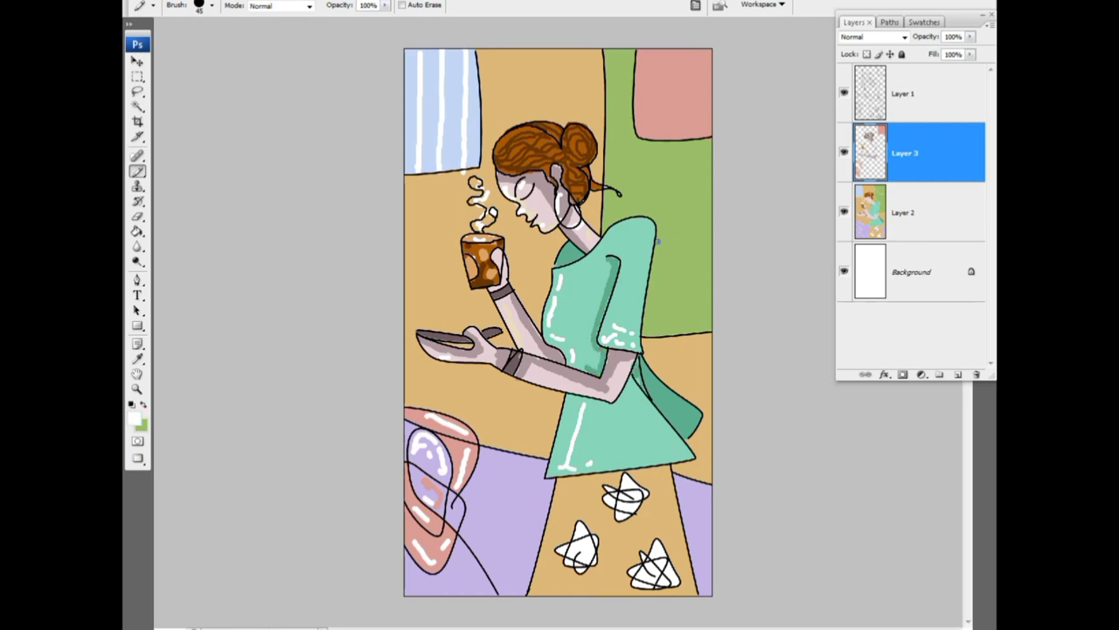
pyautogui.moveTo(645, 228); pyautogui.dragTo(644, 261)
# - Stamp lavender polka dots all over the green wall panel
pyautogui.click(664, 314)
pyautogui.click(674, 284)
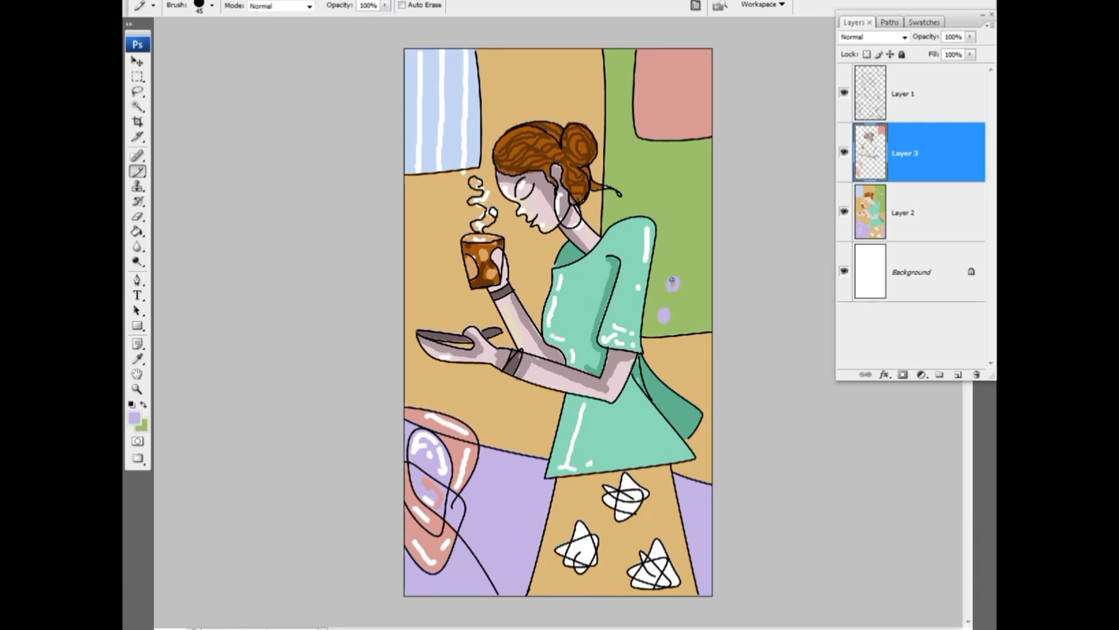
pyautogui.click(694, 305)
pyautogui.click(695, 260)
pyautogui.click(672, 237)
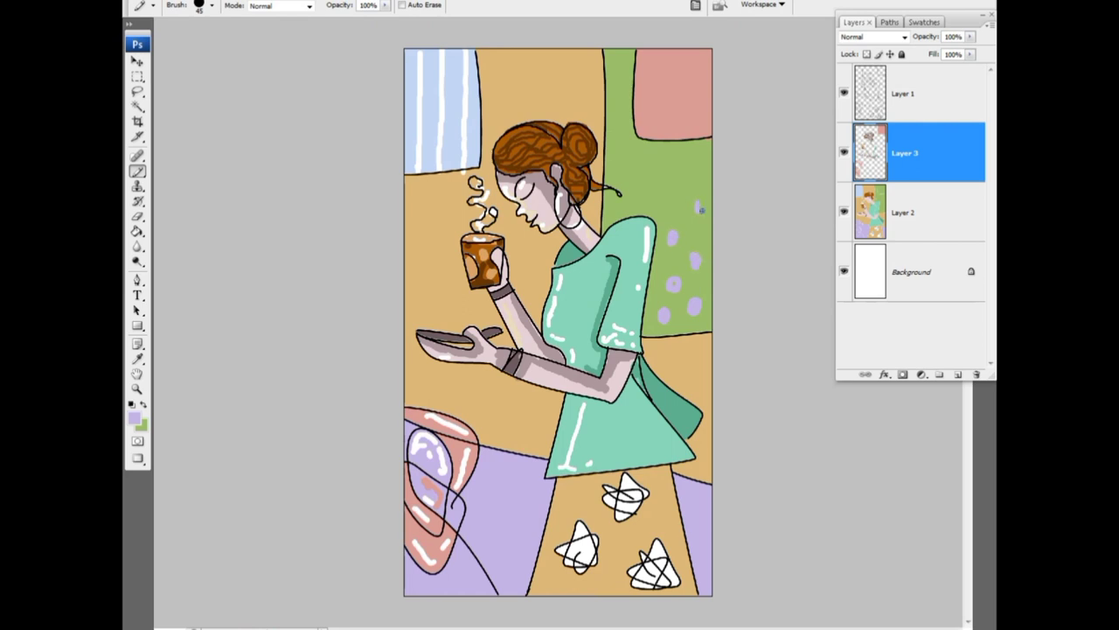
pyautogui.click(698, 205)
pyautogui.click(666, 195)
pyautogui.click(695, 163)
pyautogui.click(641, 156)
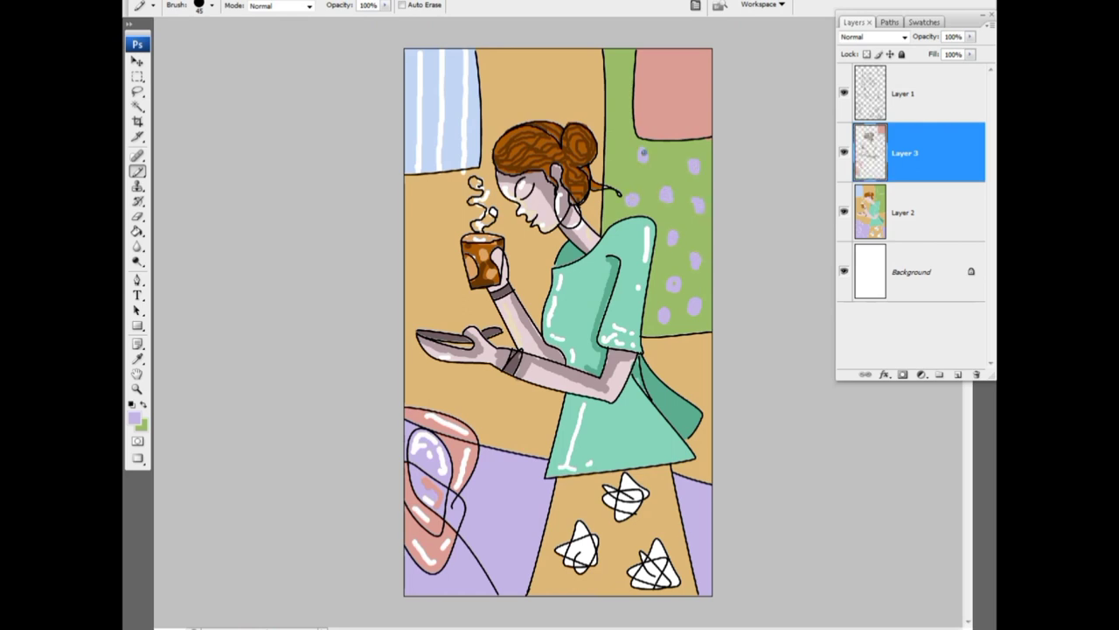
pyautogui.click(619, 127)
pyautogui.click(620, 70)
# - Sample white from the dress and add three white dots to the green panel
pyautogui.keyDown('alt'); pyautogui.click(649, 249); pyautogui.keyUp('alt')
pyautogui.click(699, 236)
pyautogui.click(678, 211)
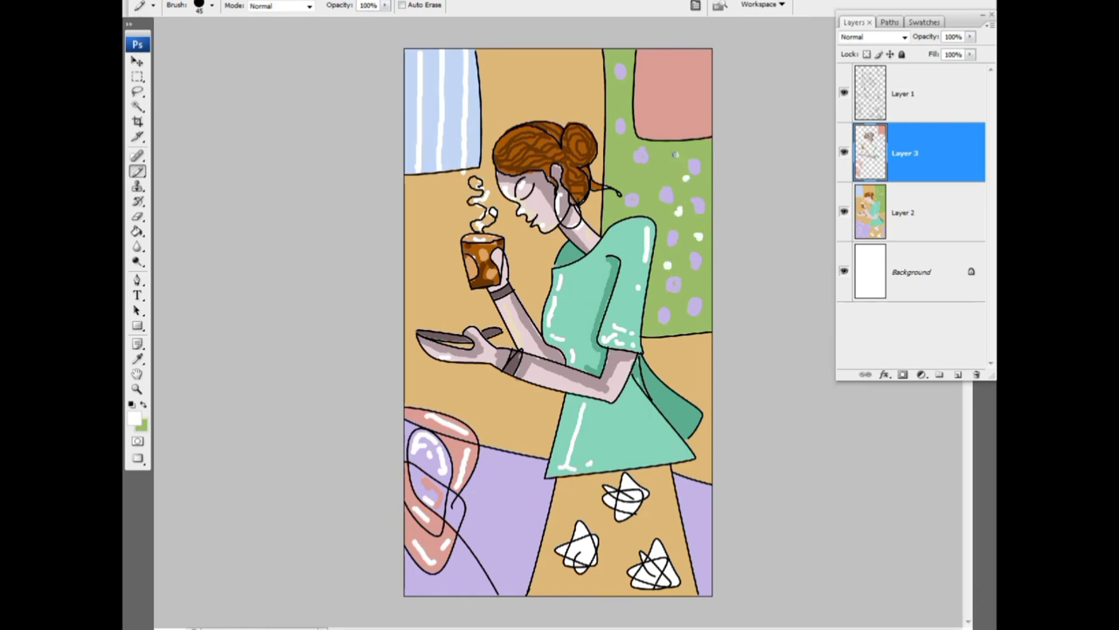
pyautogui.click(675, 155)
# - Tint the upper star and the lower-left star lavender
pyautogui.keyDown('alt'); pyautogui.click(691, 490); pyautogui.keyUp('alt')
pyautogui.moveTo(630, 496)
pyautogui.mouseDown()
pyautogui.moveTo(623, 507)
pyautogui.moveTo(639, 497)
pyautogui.mouseUp()
pyautogui.moveTo(590, 538); pyautogui.dragTo(573, 557)
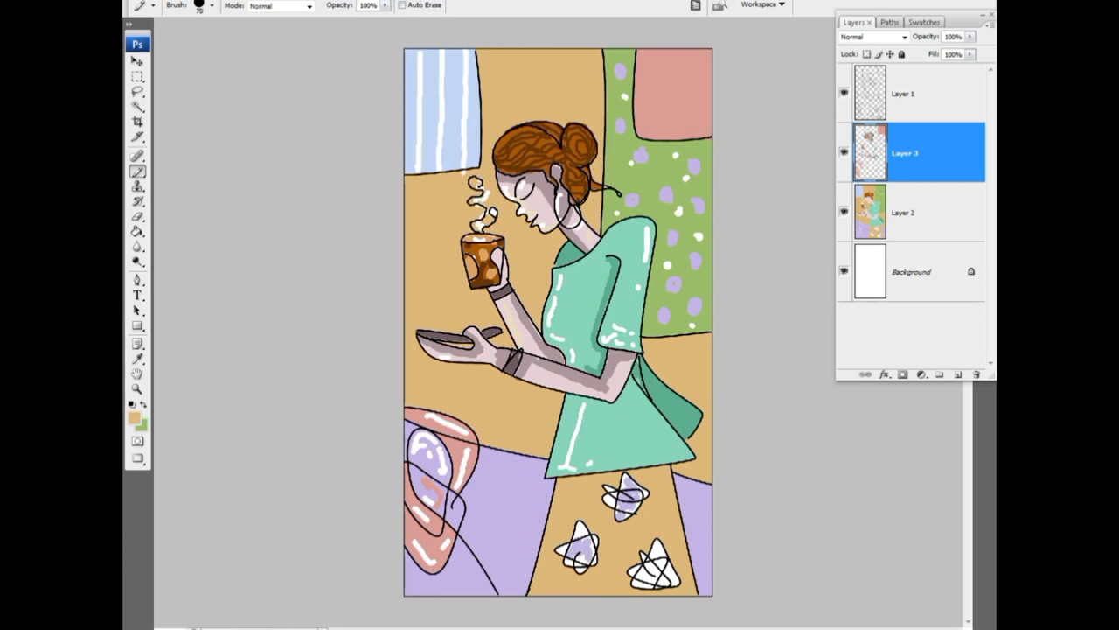
# - With a size-100 brush, paint a brownish shadow under the dress hem and darker green skirt shading
pyautogui.click(134, 418)
pyautogui.click(605, 353)
pyautogui.press(']')
pyautogui.press(']')
pyautogui.press(']')
pyautogui.moveTo(560, 483)
pyautogui.mouseDown()
pyautogui.moveTo(610, 477)
pyautogui.moveTo(538, 581)
pyautogui.moveTo(581, 495)
pyautogui.moveTo(600, 520)
pyautogui.mouseUp()
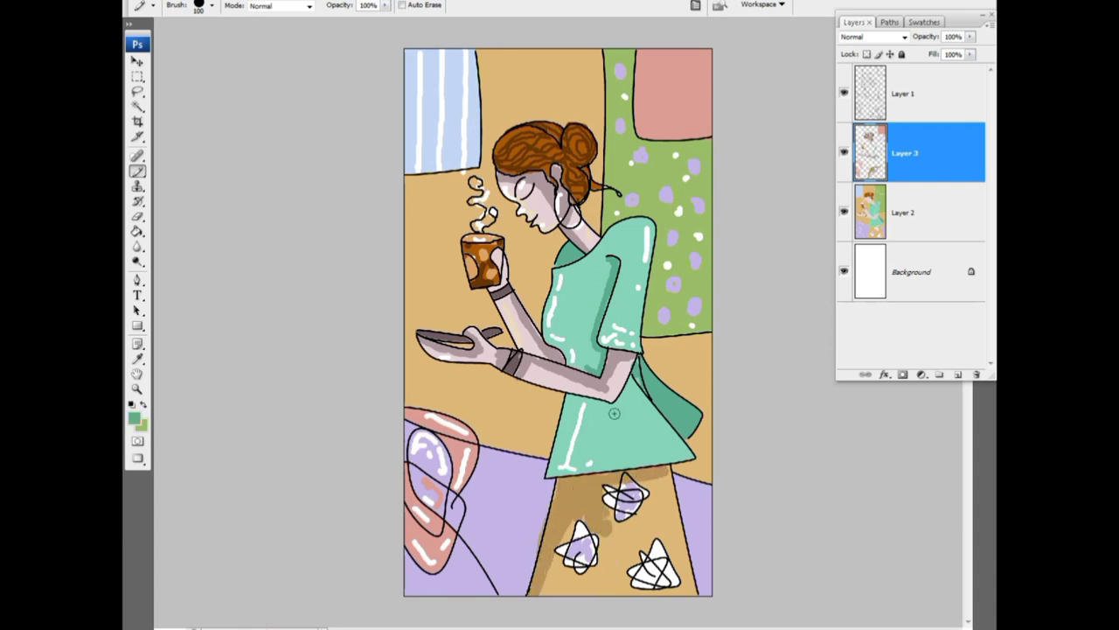
pyautogui.moveTo(614, 413)
pyautogui.mouseDown()
pyautogui.moveTo(629, 384)
pyautogui.moveTo(594, 413)
pyautogui.moveTo(686, 457)
pyautogui.moveTo(672, 444)
pyautogui.moveTo(636, 465)
pyautogui.moveTo(628, 453)
pyautogui.mouseUp()
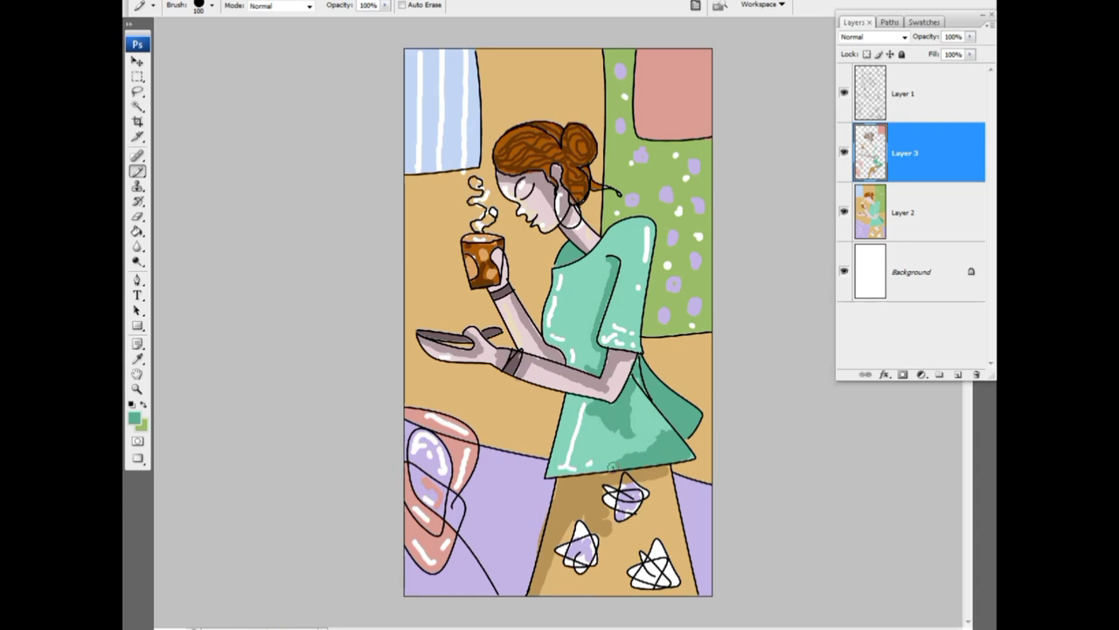
# - Paint light tan texture strokes along the left edge, beside the cup and on the upper wall
pyautogui.keyDown('alt'); pyautogui.click(506, 415); pyautogui.keyUp('alt')
pyautogui.click(137, 359)
pyautogui.click(133, 418)
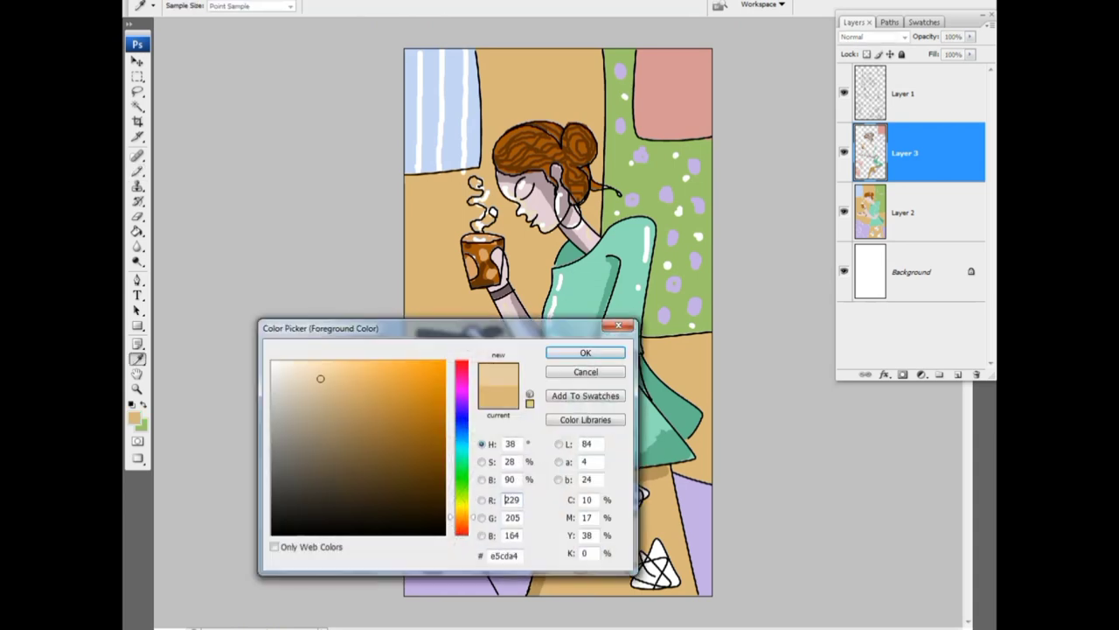
pyautogui.press('Return')
pyautogui.press('b')
pyautogui.moveTo(411, 175); pyautogui.dragTo(411, 405)
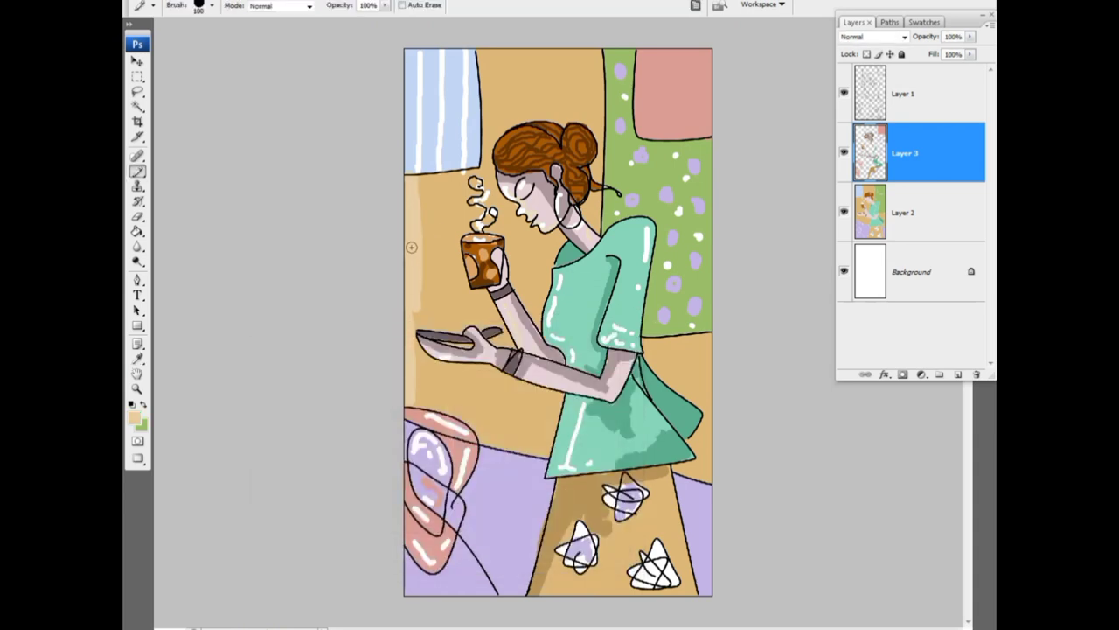
pyautogui.moveTo(425, 184); pyautogui.dragTo(428, 270)
pyautogui.moveTo(449, 215); pyautogui.dragTo(443, 185)
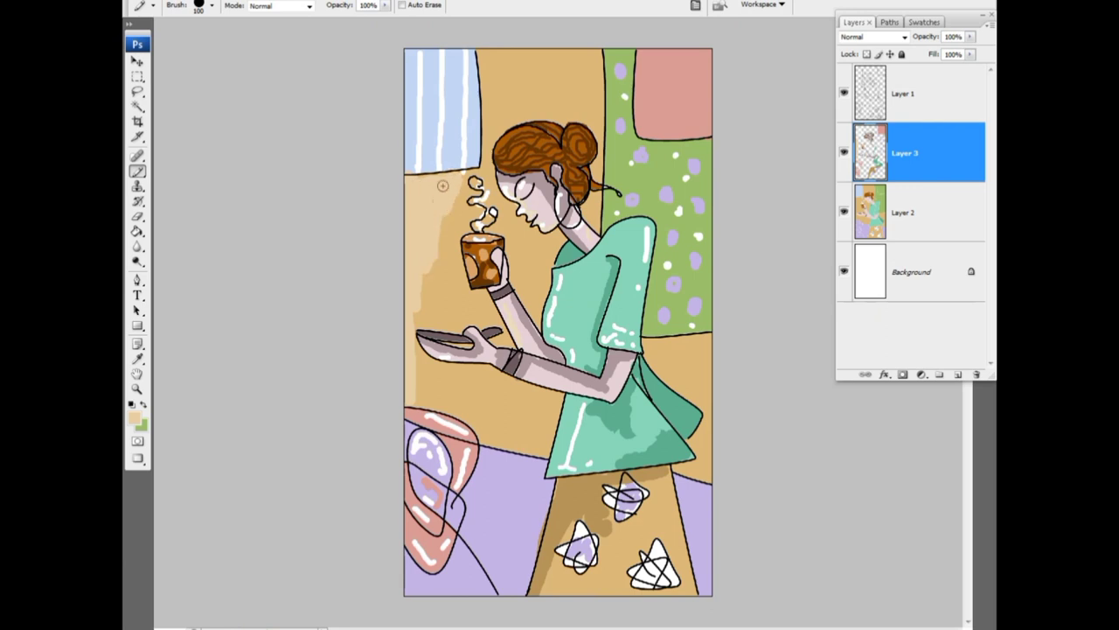
pyautogui.moveTo(486, 31); pyautogui.dragTo(528, 91)
pyautogui.moveTo(533, 51); pyautogui.dragTo(548, 77)
pyautogui.moveTo(488, 103); pyautogui.dragTo(486, 138)
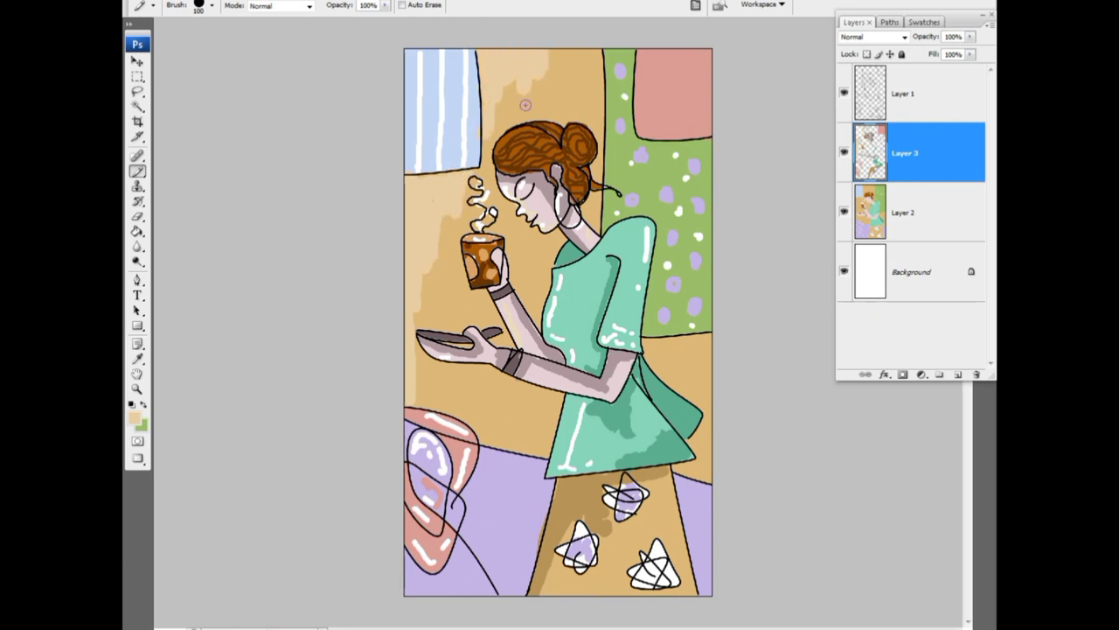
# - Paint a darker brown shadow beside the skirt and, at 52% opacity, by the forearm
pyautogui.click(133, 417)
pyautogui.moveTo(355, 412); pyautogui.dragTo(371, 423)
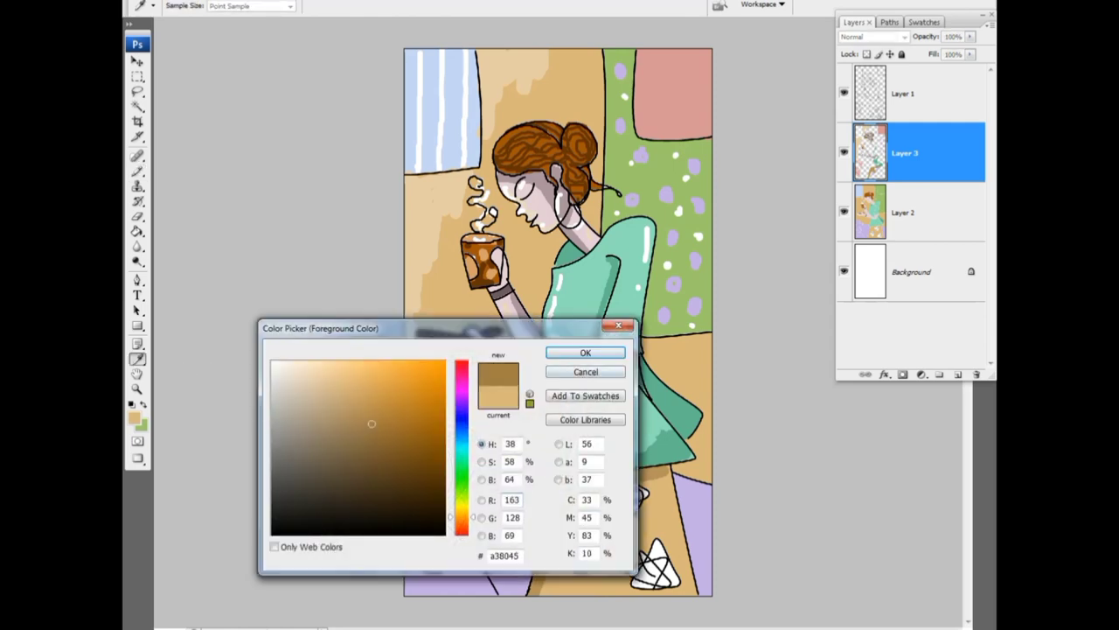
pyautogui.click(584, 351)
pyautogui.moveTo(532, 430); pyautogui.dragTo(536, 409)
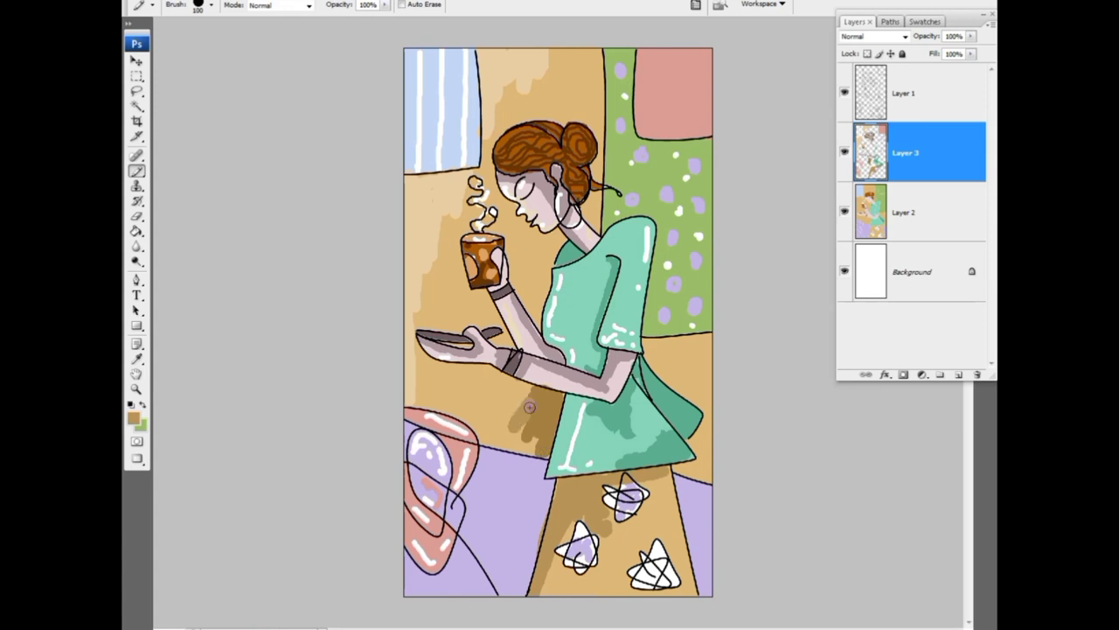
pyautogui.moveTo(525, 416)
pyautogui.mouseDown()
pyautogui.moveTo(524, 448)
pyautogui.moveTo(525, 439)
pyautogui.mouseUp()
pyautogui.click(385, 4)
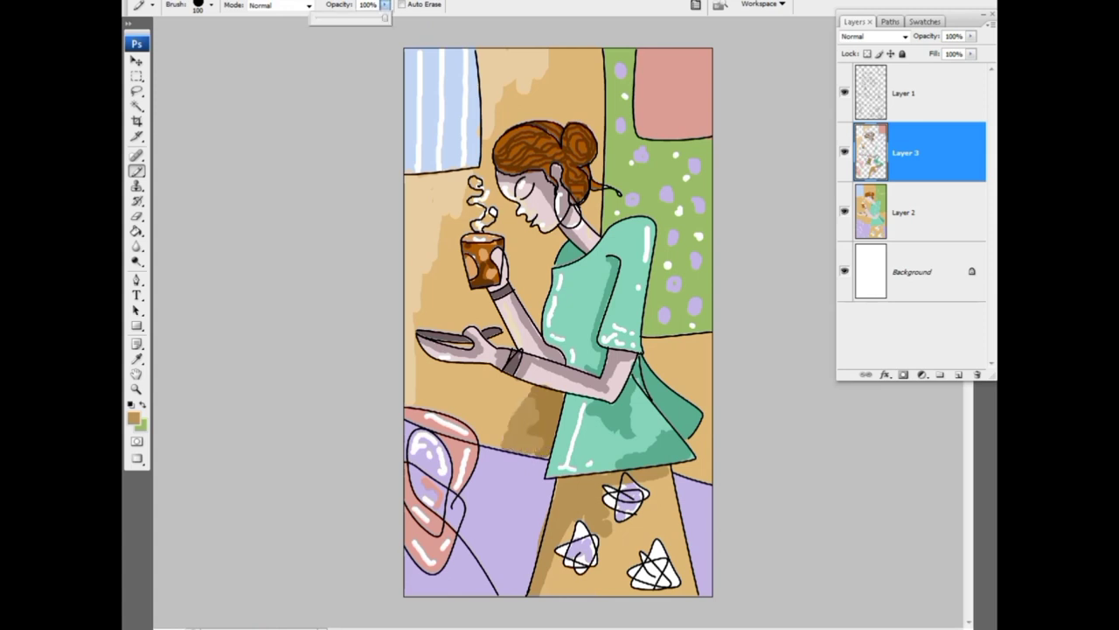
pyautogui.moveTo(386, 17); pyautogui.dragTo(354, 18)
pyautogui.moveTo(513, 422)
pyautogui.mouseDown()
pyautogui.moveTo(525, 390)
pyautogui.moveTo(503, 378)
pyautogui.moveTo(541, 394)
pyautogui.moveTo(529, 437)
pyautogui.moveTo(538, 450)
pyautogui.moveTo(503, 442)
pyautogui.moveTo(479, 373)
pyautogui.moveTo(463, 366)
pyautogui.mouseUp()
# - Lighten the wall left of the cup with cream and darken the tan below the green panel
pyautogui.keyDown('alt'); pyautogui.click(430, 289); pyautogui.keyUp('alt')
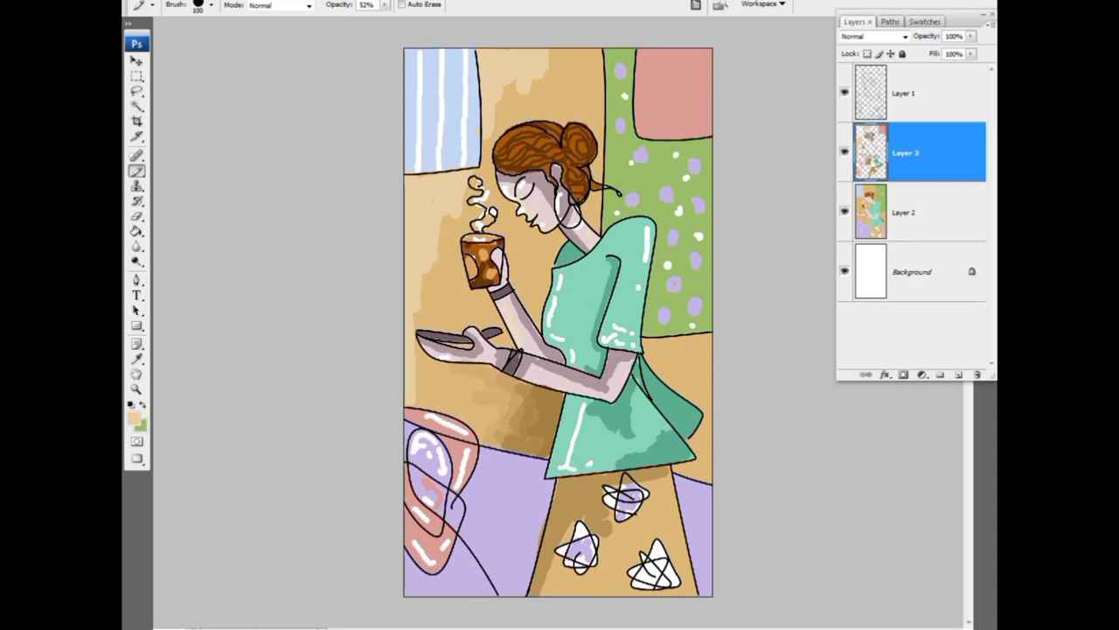
pyautogui.moveTo(439, 272); pyautogui.dragTo(411, 316)
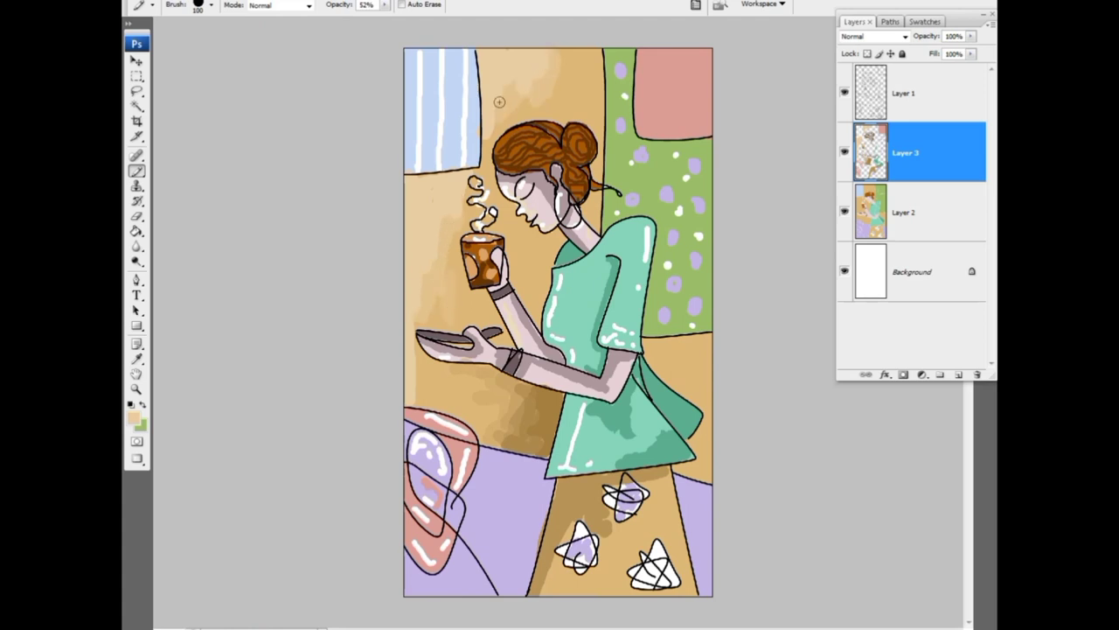
pyautogui.keyDown('alt'); pyautogui.click(684, 372); pyautogui.keyUp('alt')
pyautogui.moveTo(654, 367)
pyautogui.mouseDown()
pyautogui.moveTo(708, 339)
pyautogui.moveTo(665, 367)
pyautogui.moveTo(669, 384)
pyautogui.mouseUp()
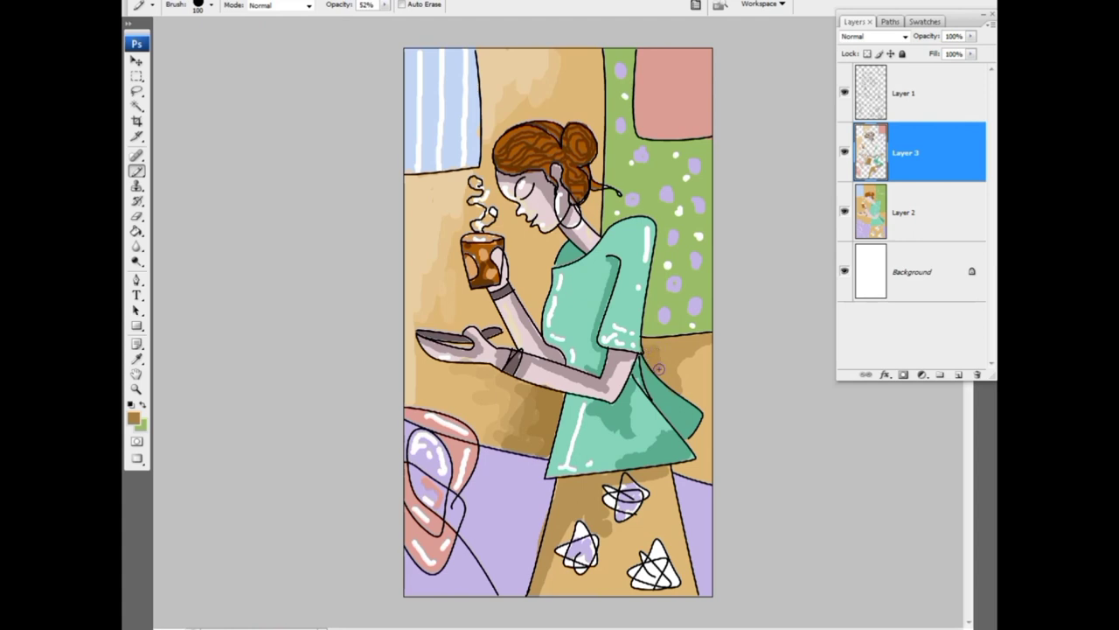
pyautogui.moveTo(667, 343)
pyautogui.mouseDown()
pyautogui.moveTo(661, 376)
pyautogui.moveTo(707, 398)
pyautogui.mouseUp()
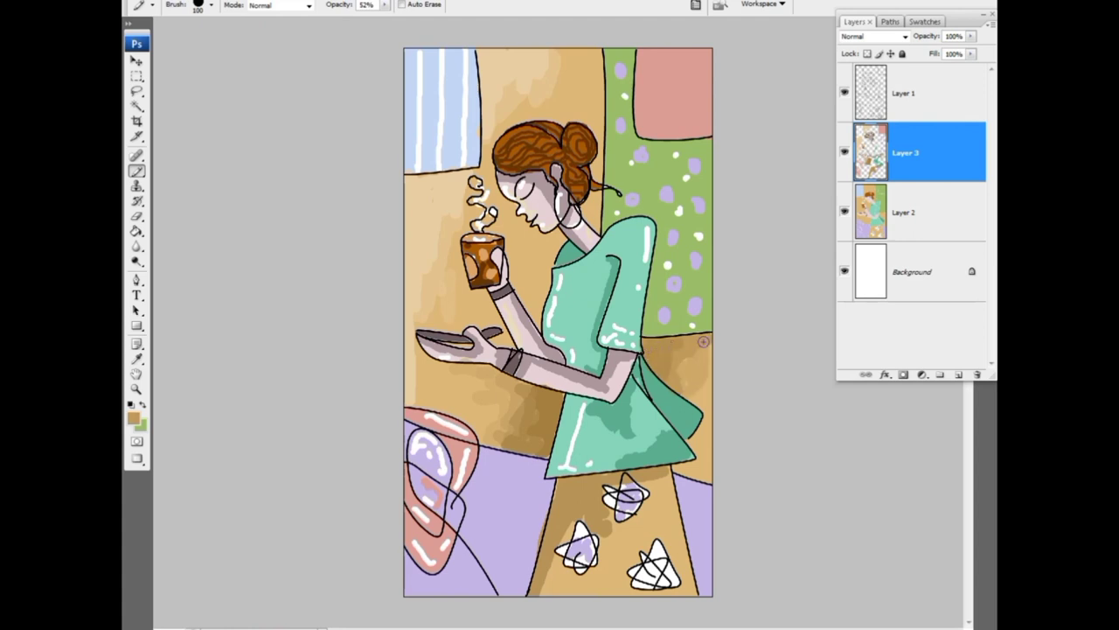
pyautogui.moveTo(702, 441); pyautogui.dragTo(708, 477)
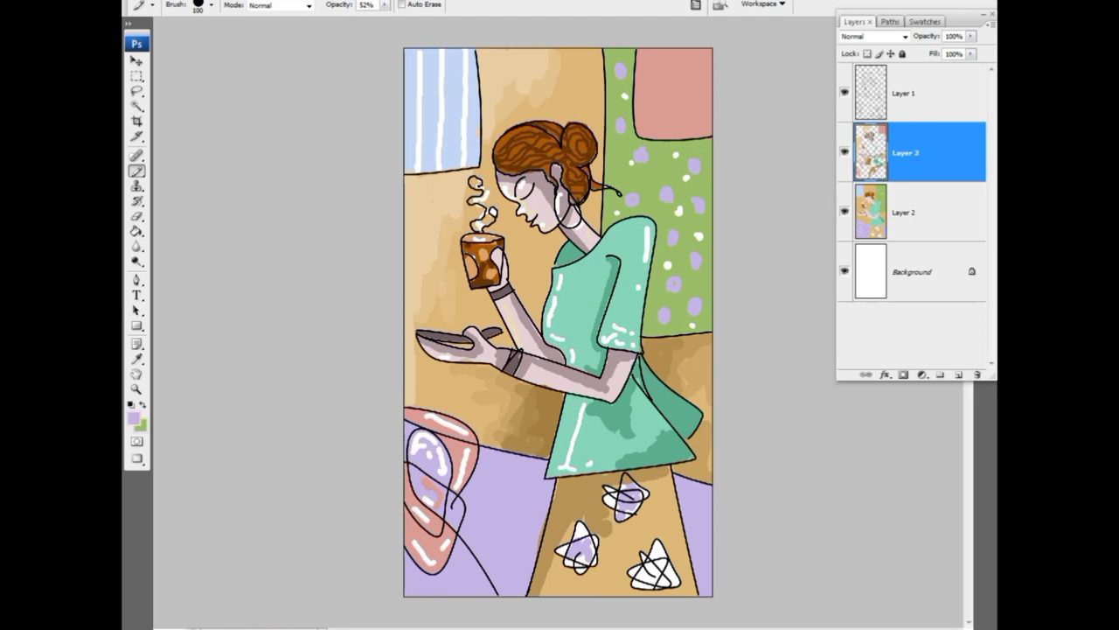
# - Pick a darker purple and texture the floor left of and below the skirt
pyautogui.click(137, 358)
pyautogui.click(134, 418)
pyautogui.click(319, 427)
pyautogui.press('Return')
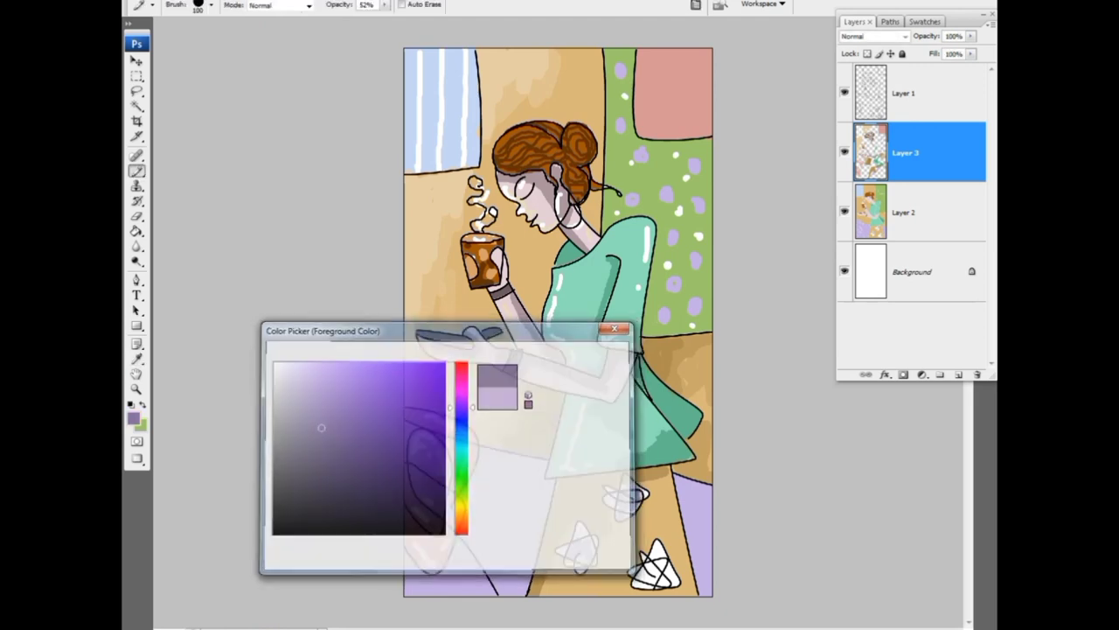
pyautogui.press('b')
pyautogui.moveTo(507, 516)
pyautogui.mouseDown()
pyautogui.moveTo(547, 489)
pyautogui.moveTo(511, 594)
pyautogui.moveTo(542, 509)
pyautogui.mouseUp()
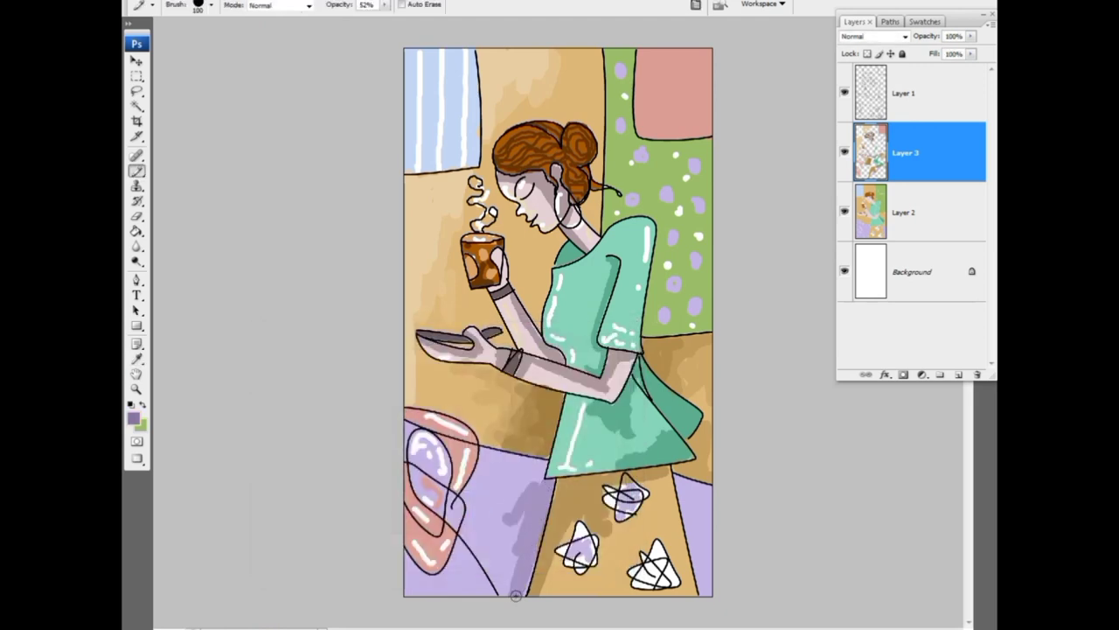
pyautogui.moveTo(515, 597)
pyautogui.mouseDown()
pyautogui.moveTo(535, 466)
pyautogui.moveTo(505, 553)
pyautogui.mouseUp()
pyautogui.moveTo(511, 488); pyautogui.dragTo(507, 465)
pyautogui.moveTo(498, 534)
pyautogui.mouseDown()
pyautogui.moveTo(502, 510)
pyautogui.moveTo(507, 586)
pyautogui.moveTo(494, 559)
pyautogui.moveTo(505, 465)
pyautogui.moveTo(481, 514)
pyautogui.moveTo(520, 508)
pyautogui.moveTo(511, 545)
pyautogui.mouseUp()
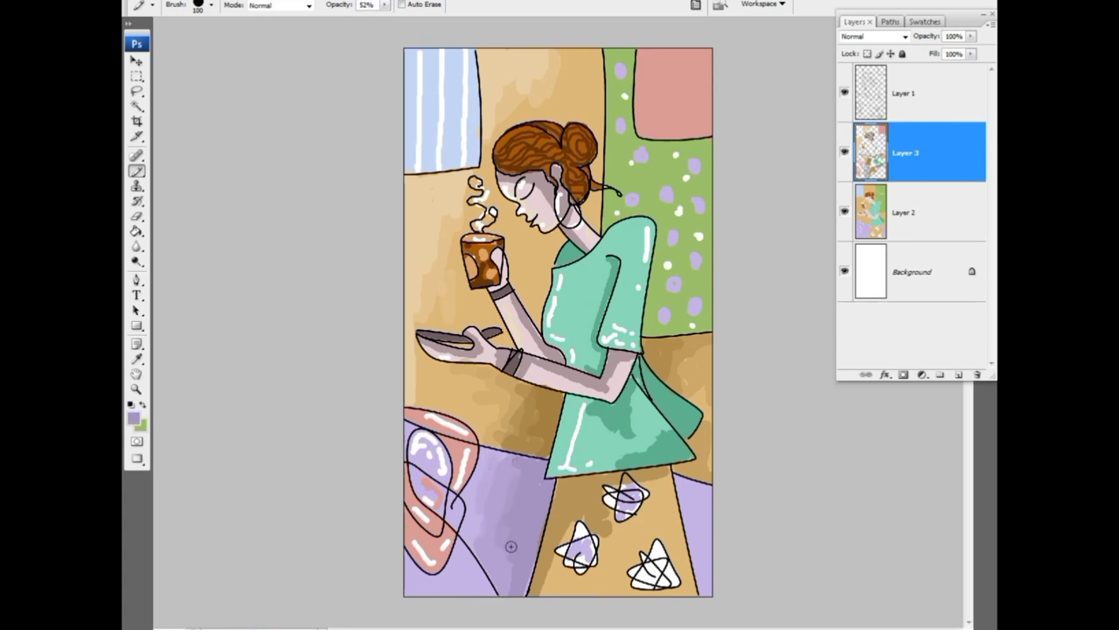
pyautogui.moveTo(460, 588)
pyautogui.mouseDown()
pyautogui.moveTo(404, 586)
pyautogui.moveTo(444, 593)
pyautogui.moveTo(411, 555)
pyautogui.moveTo(460, 554)
pyautogui.moveTo(453, 574)
pyautogui.mouseUp()
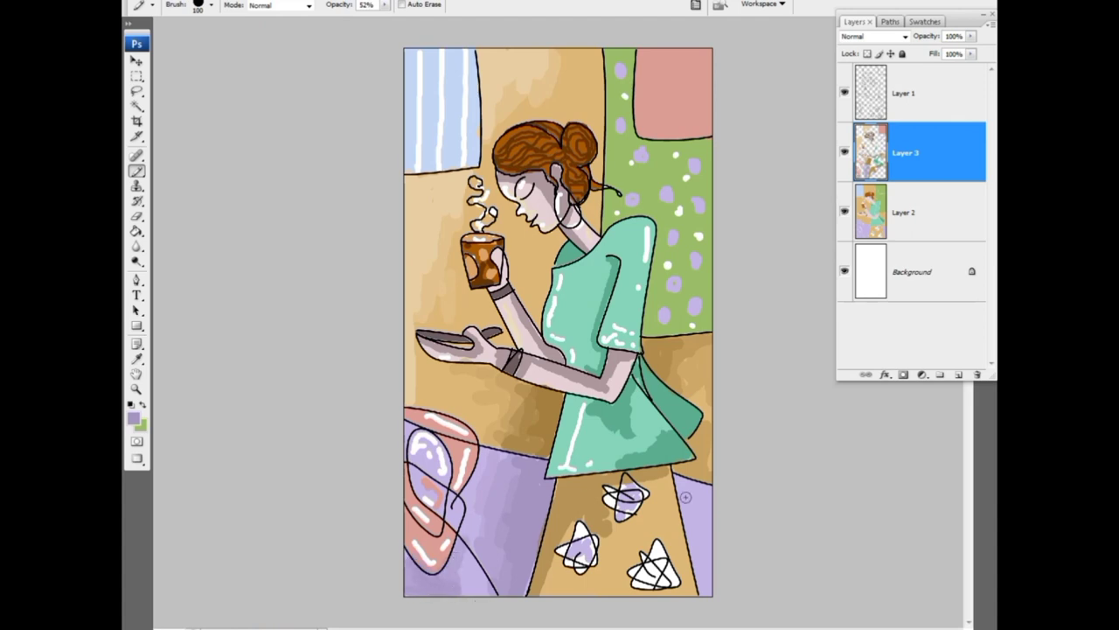
# - Texture the right-hand purple floor strip with uneven darker purple strokes
pyautogui.moveTo(685, 496); pyautogui.dragTo(705, 587)
pyautogui.moveTo(705, 516); pyautogui.dragTo(713, 586)
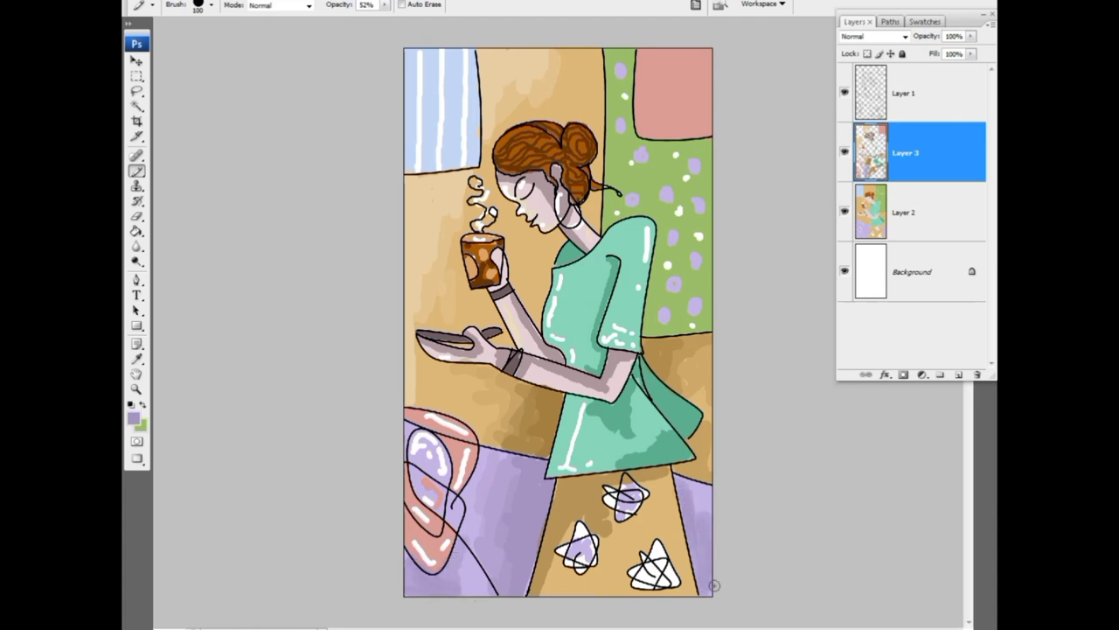
pyautogui.click(133, 417)
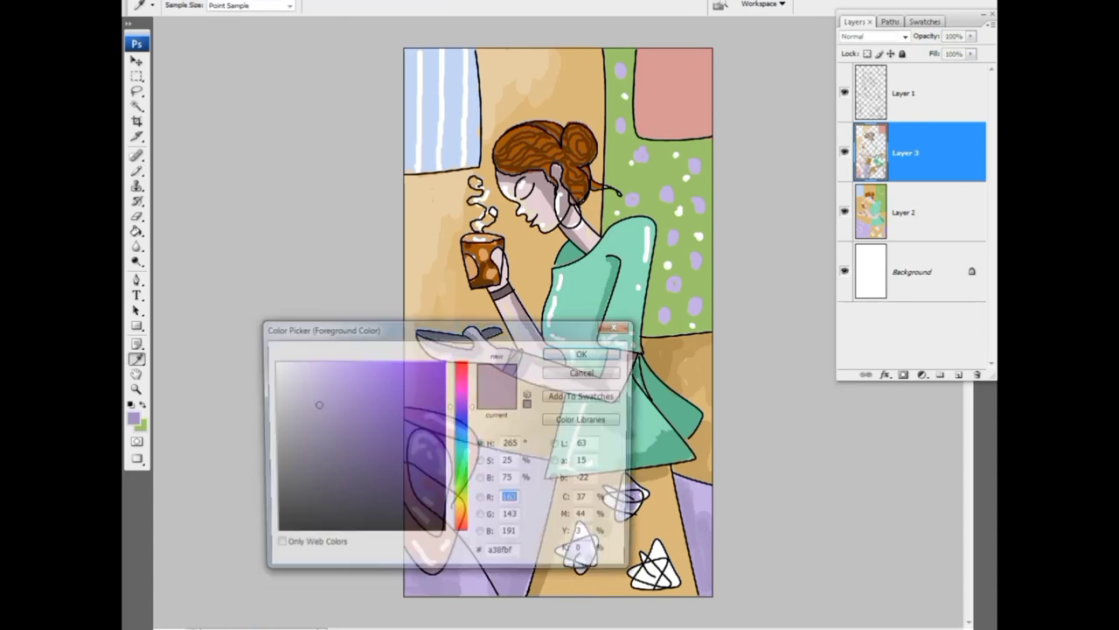
pyautogui.click(582, 353)
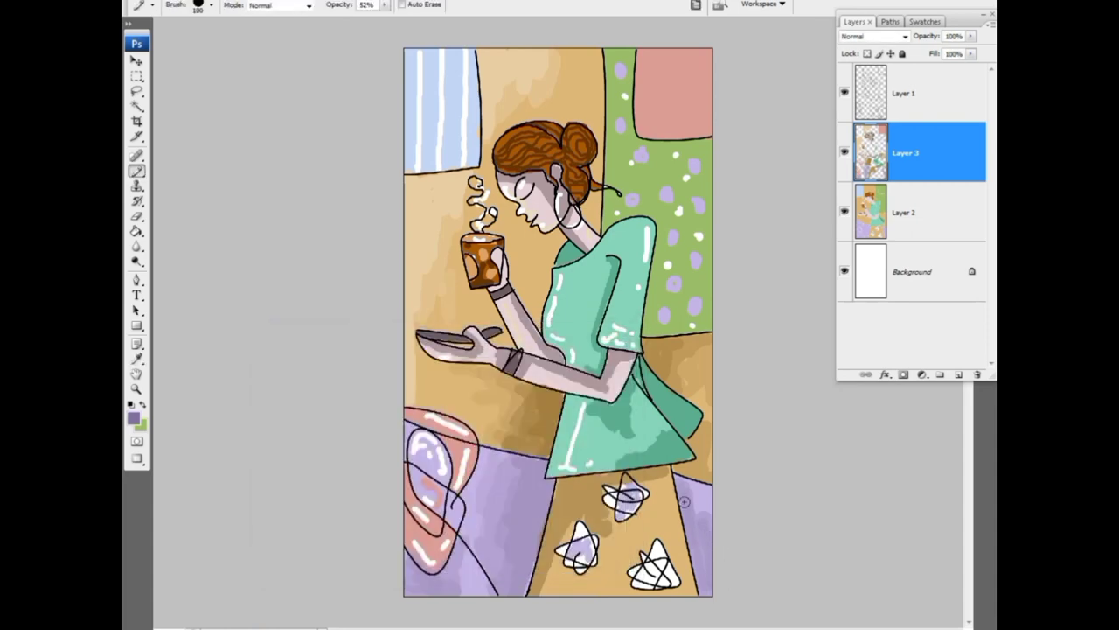
pyautogui.moveTo(681, 479); pyautogui.dragTo(703, 584)
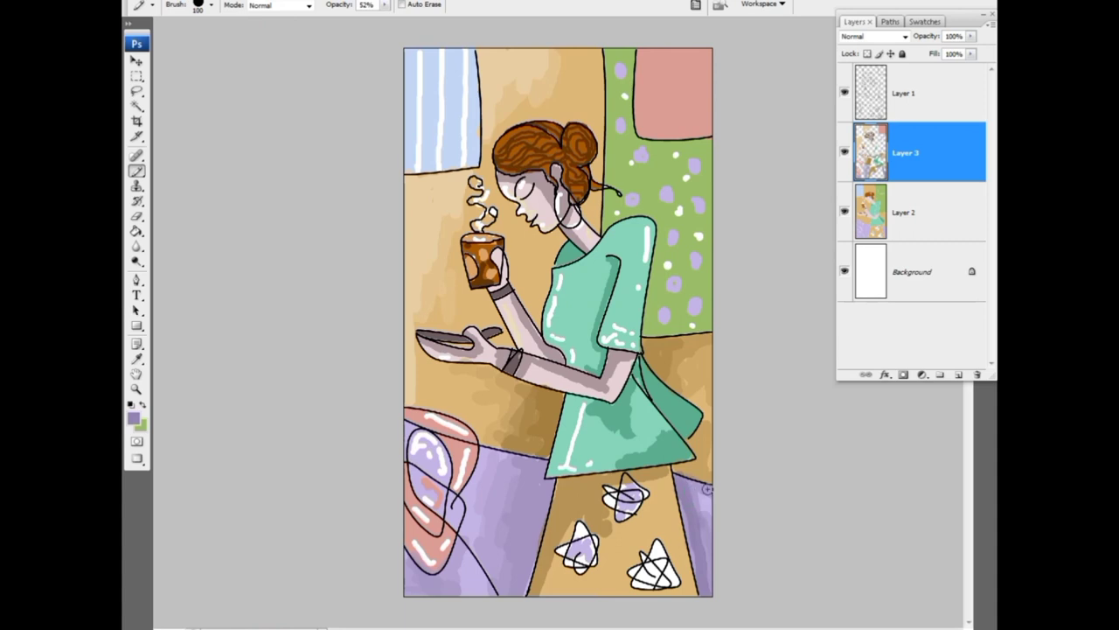
pyautogui.moveTo(690, 493); pyautogui.dragTo(694, 603)
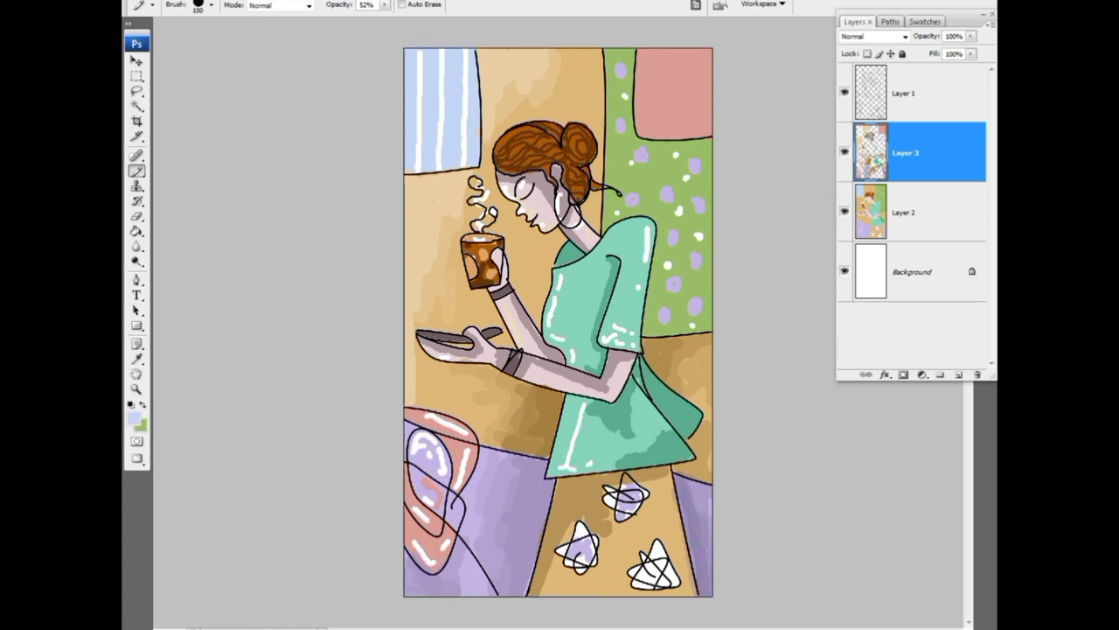
pyautogui.click(134, 418)
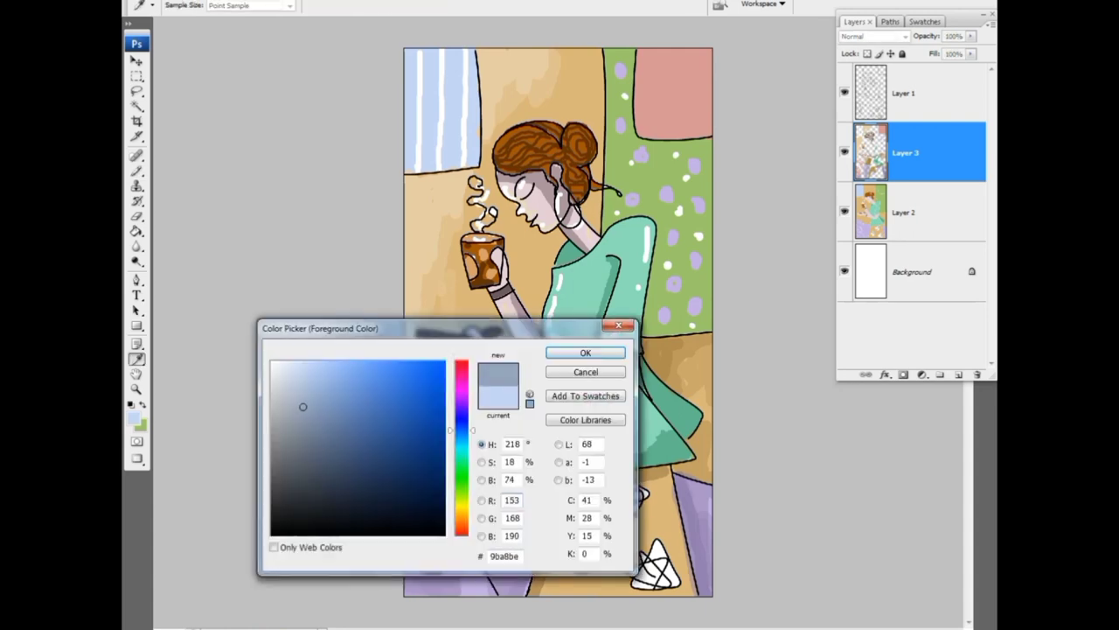
# - Brush two darker blue streaks down the light-blue window
pyautogui.press('Return')
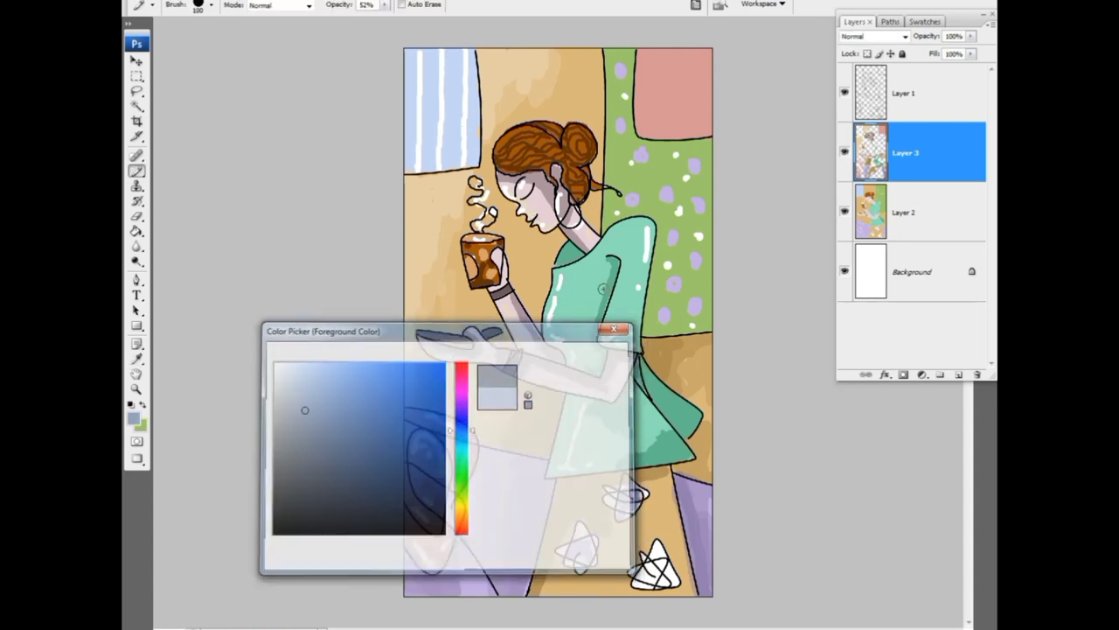
pyautogui.moveTo(447, 53); pyautogui.dragTo(446, 166)
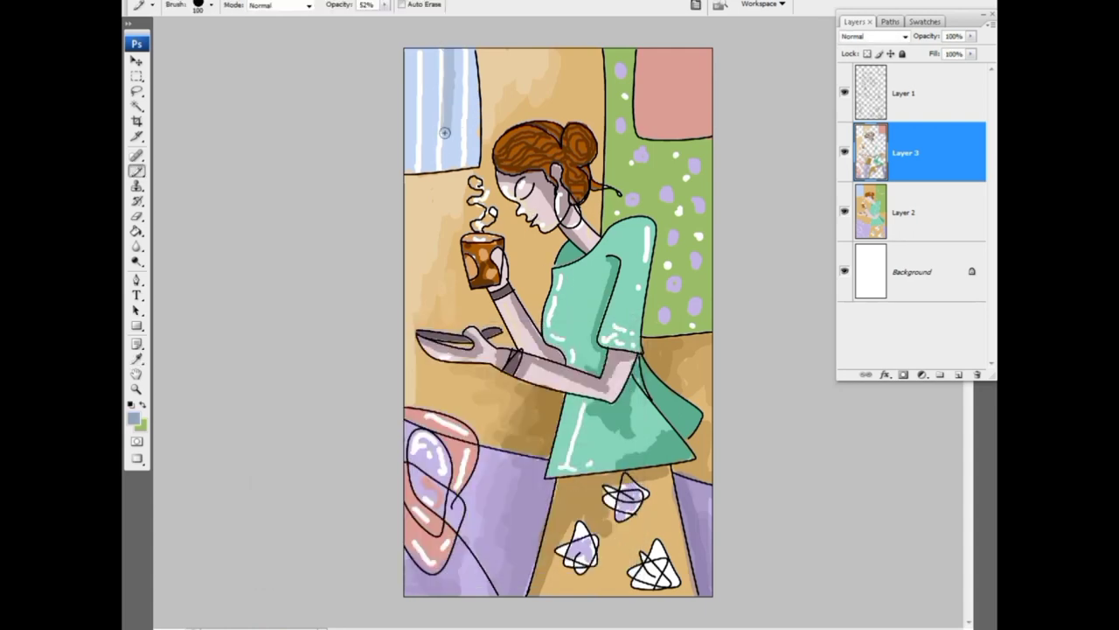
pyautogui.moveTo(425, 54); pyautogui.dragTo(429, 161)
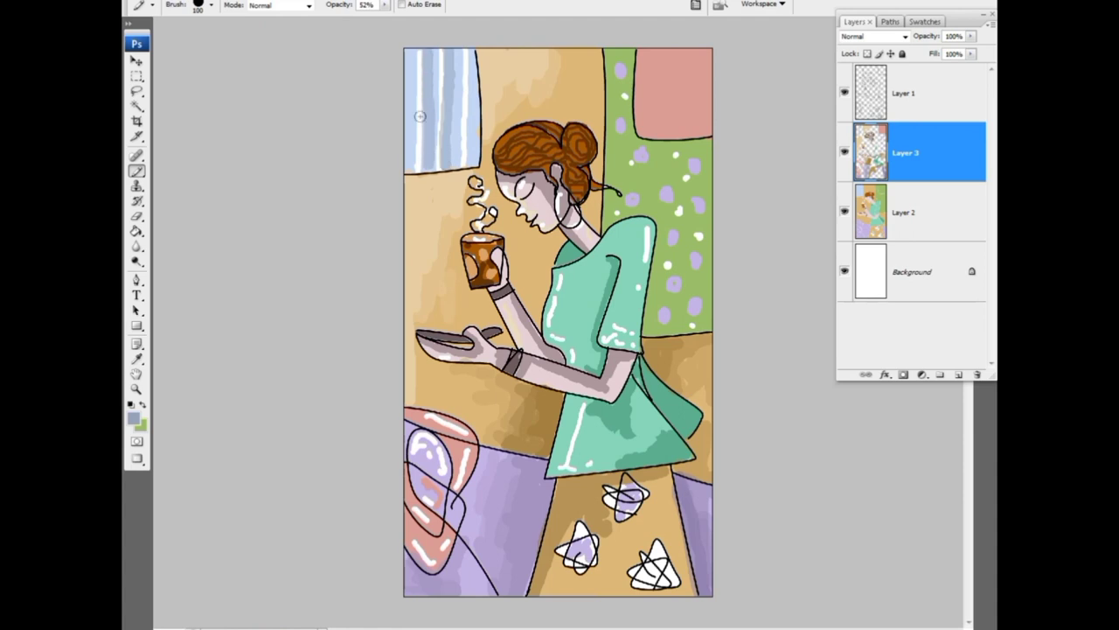
# - Mottle the top-right pink panel with translucent mauve, pale and pink strokes
pyautogui.moveTo(665, 65); pyautogui.dragTo(652, 117)
pyautogui.moveTo(647, 44); pyautogui.dragTo(642, 123)
pyautogui.moveTo(658, 64); pyautogui.dragTo(674, 106)
pyautogui.moveTo(698, 88)
pyautogui.mouseDown()
pyautogui.moveTo(699, 44)
pyautogui.moveTo(705, 121)
pyautogui.moveTo(710, 70)
pyautogui.moveTo(687, 108)
pyautogui.moveTo(687, 54)
pyautogui.moveTo(685, 118)
pyautogui.moveTo(708, 96)
pyautogui.mouseUp()
pyautogui.keyDown('alt'); pyautogui.click(692, 63); pyautogui.keyUp('alt')
pyautogui.keyDown('alt'); pyautogui.click(688, 104); pyautogui.keyUp('alt')
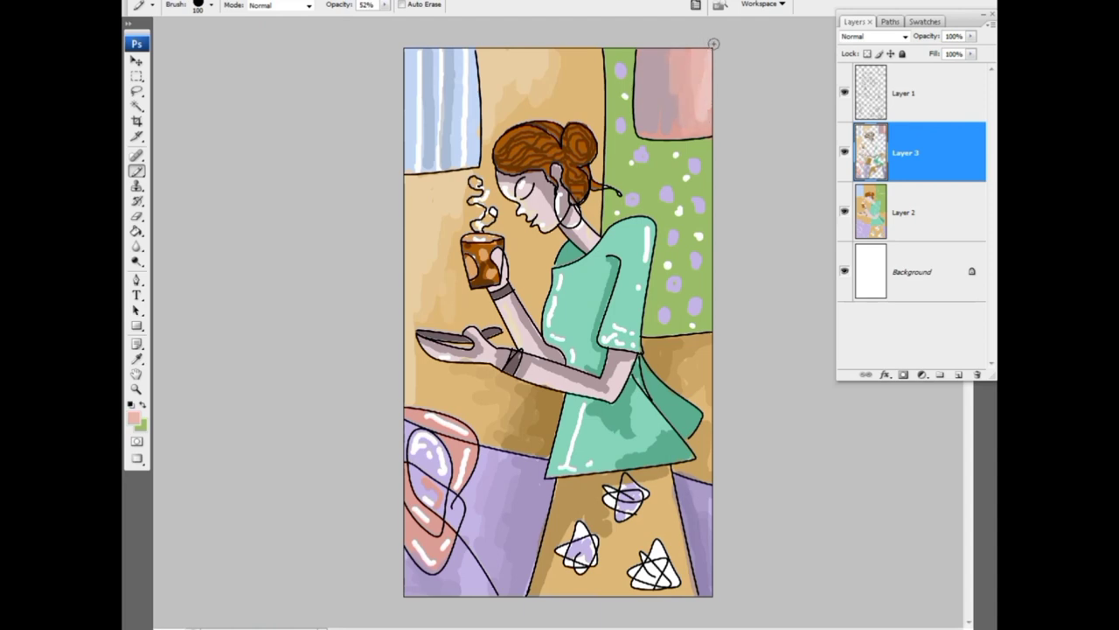
# - On Layer 1, with a small black brush, doodle a squiggle and two vertical lines in the pink panel
pyautogui.hotkey('alt', ']')
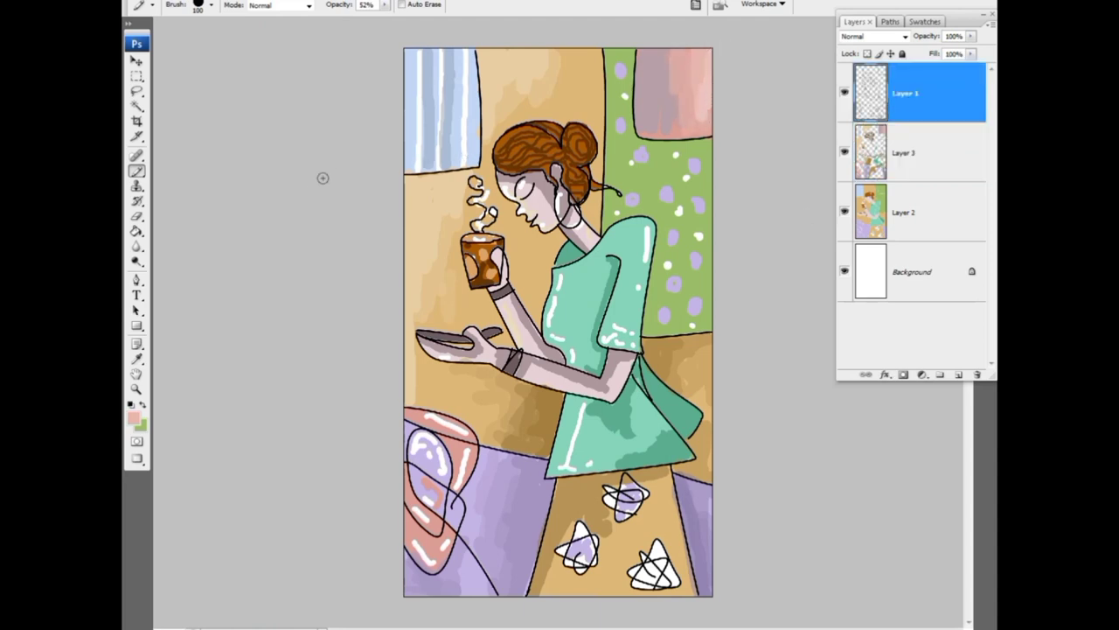
pyautogui.press('d')
pyautogui.press('[')
pyautogui.press('[')
pyautogui.press('[')
pyautogui.moveTo(665, 99); pyautogui.dragTo(673, 96)
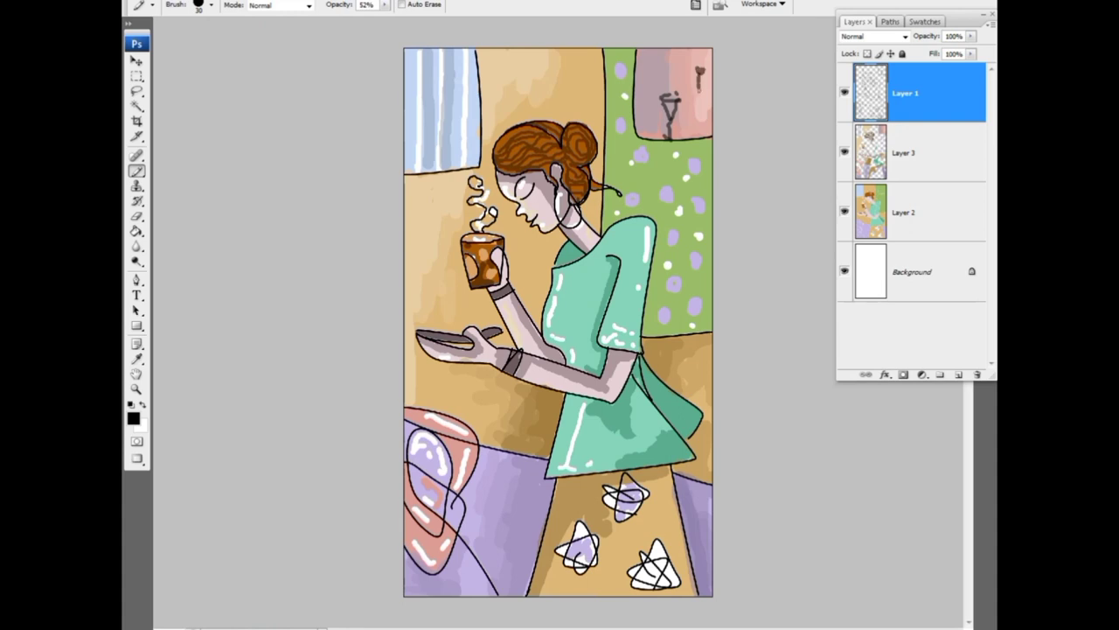
pyautogui.moveTo(710, 90); pyautogui.dragTo(708, 140)
pyautogui.moveTo(692, 91); pyautogui.dragTo(694, 145)
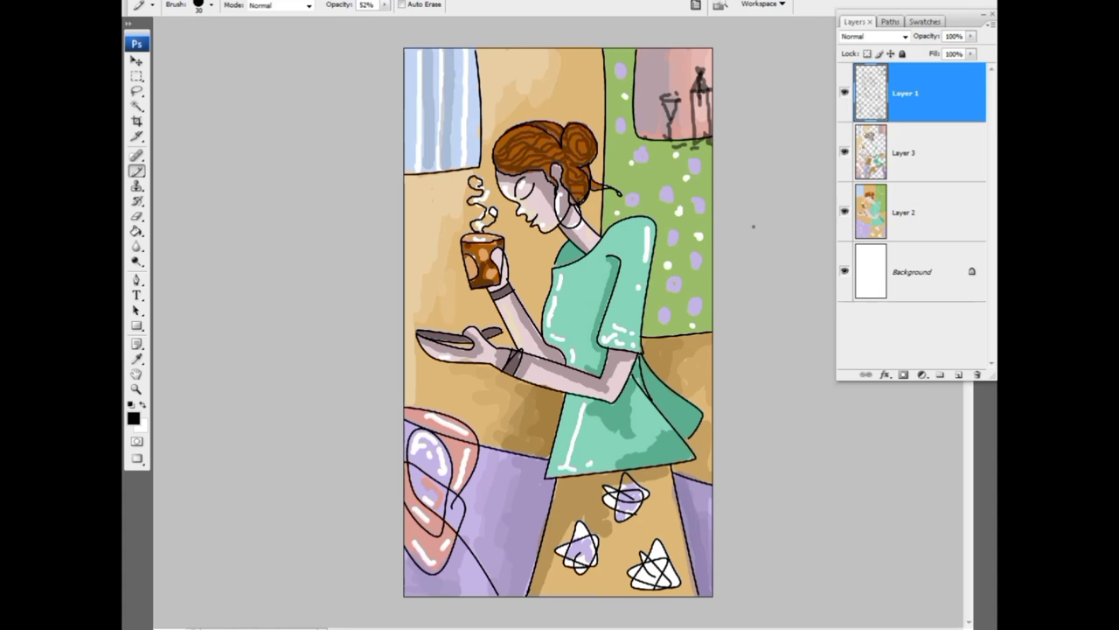
# - Select Layer 2 in the Layers panel as the active layer
pyautogui.click(918, 212)
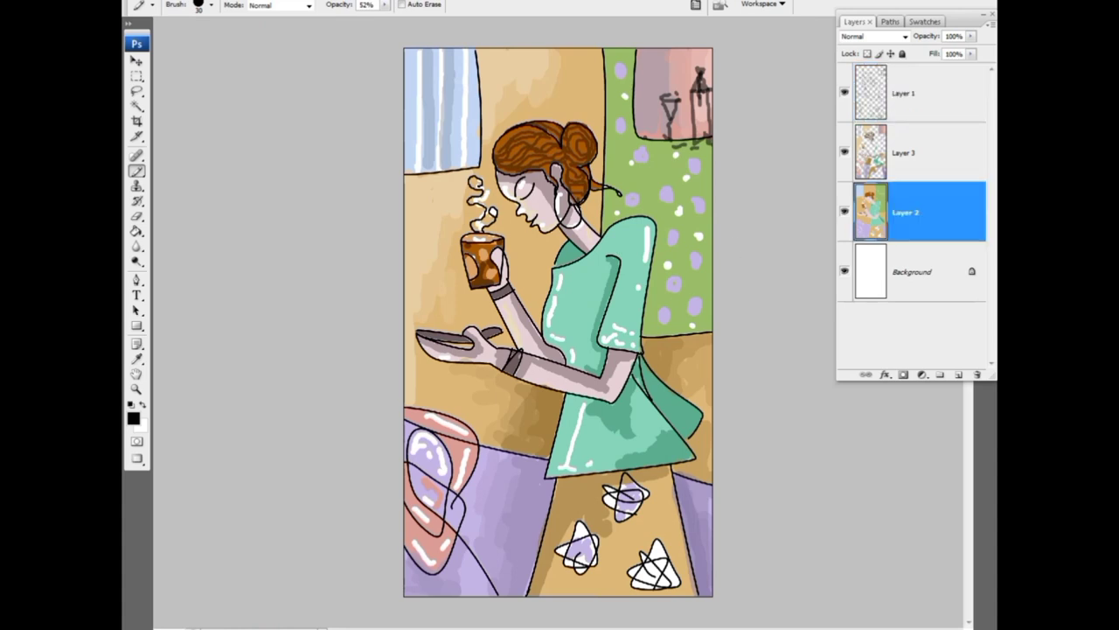